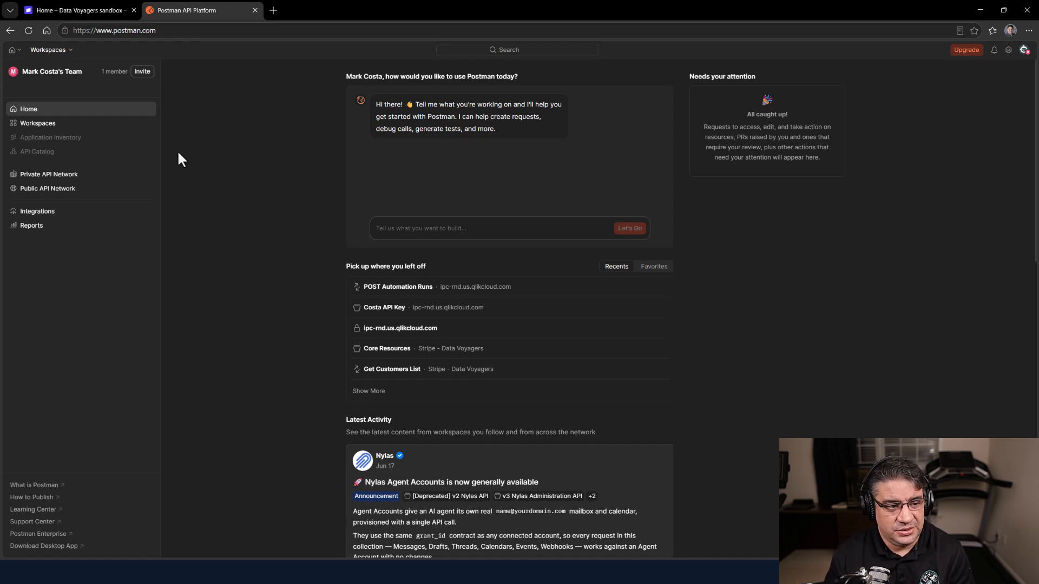
Open the Stripe - Data Voyagers workspace
left_click(70, 52)
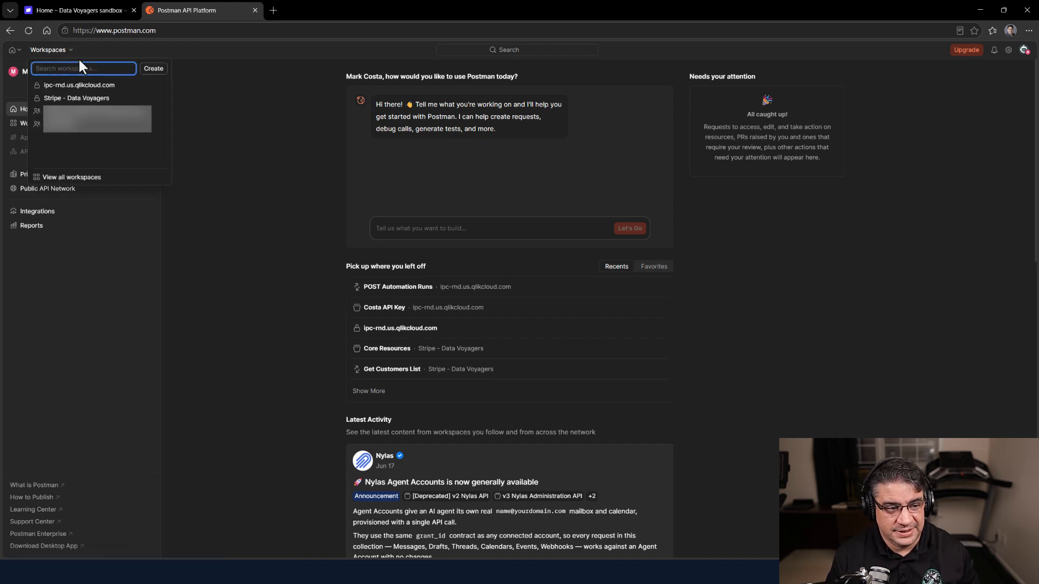
mouse_move(68, 108)
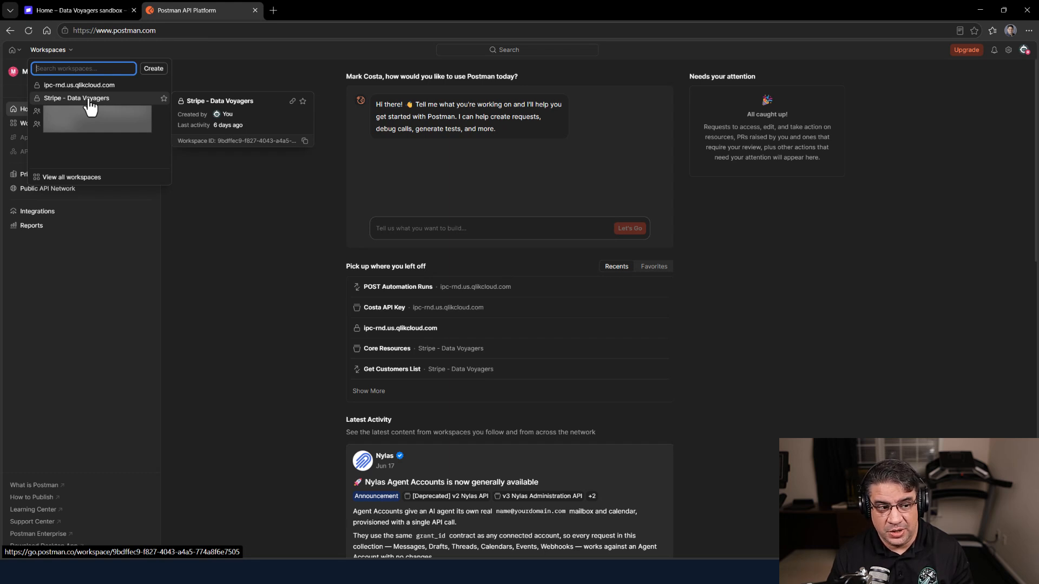
left_click(90, 107)
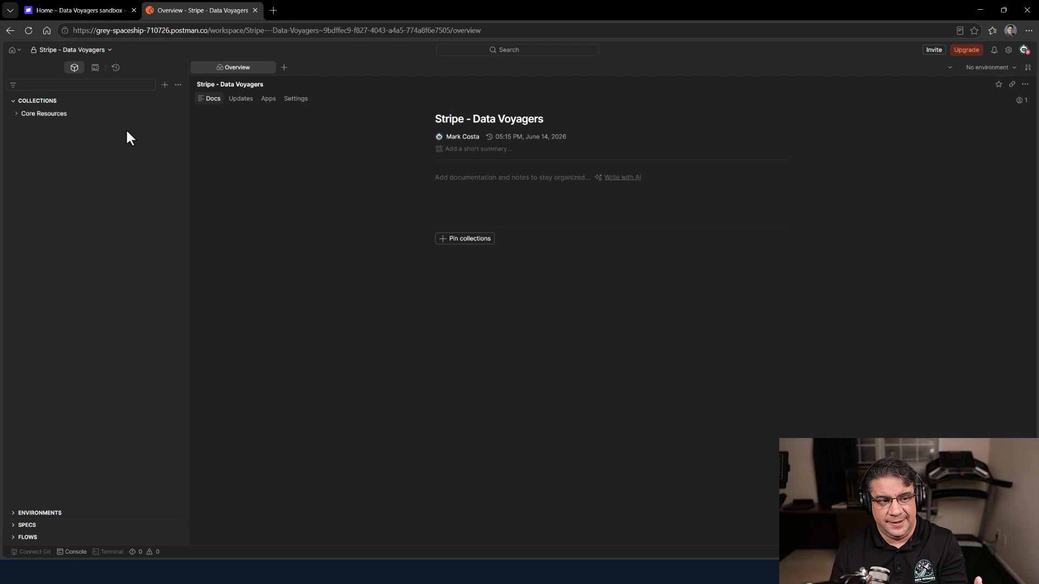
left_click(111, 50)
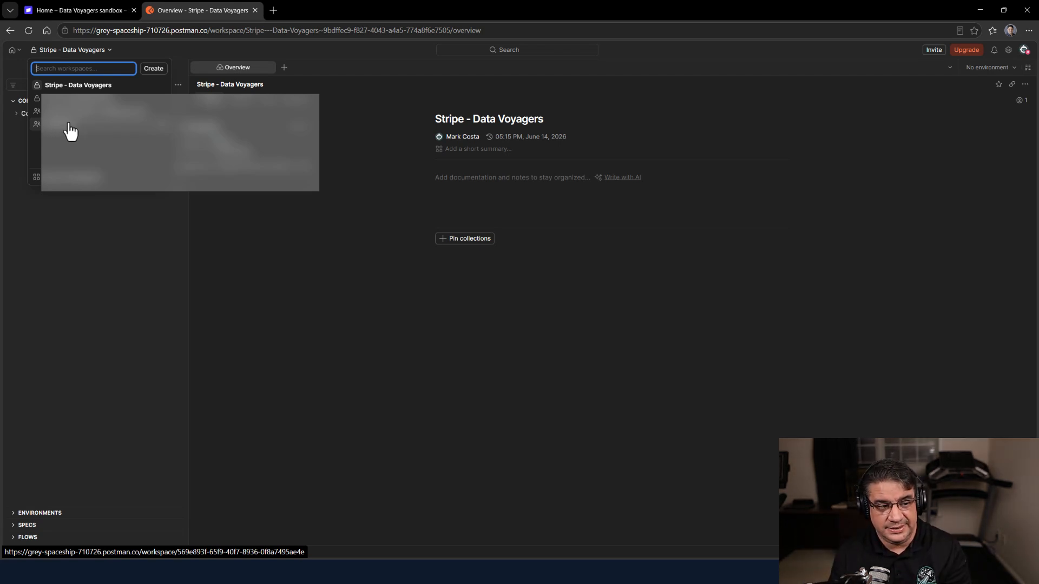
left_click(85, 93)
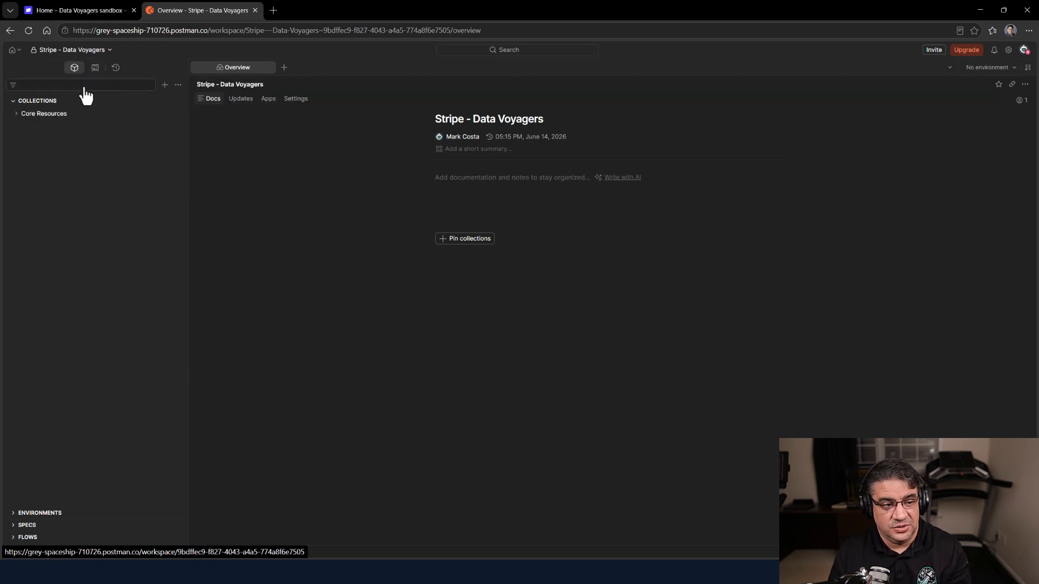
Expand the Core Resources collection and examine its authorization settings and variables, including how the token is referenced
left_click(16, 115)
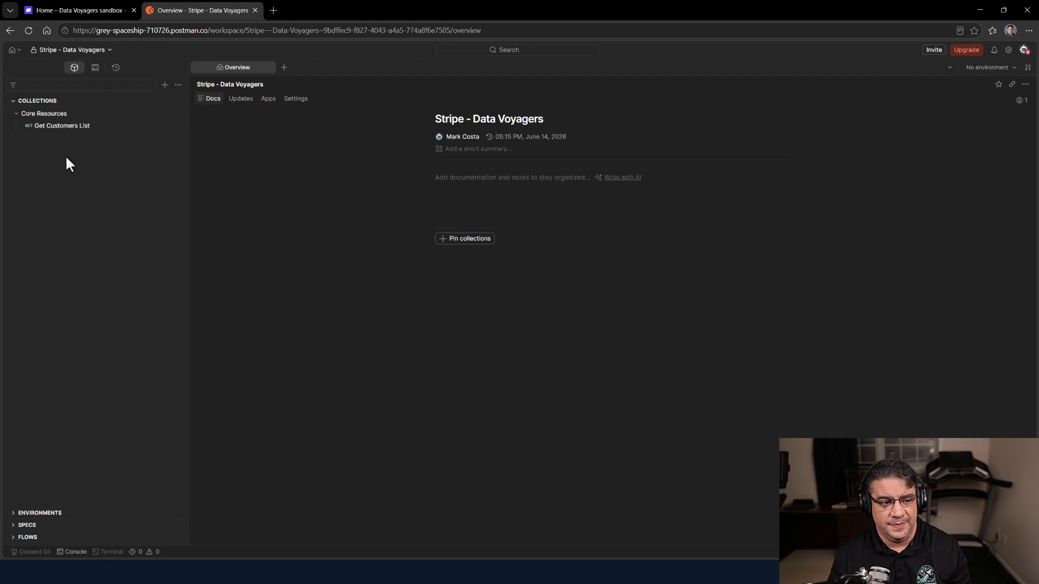
left_click(55, 117)
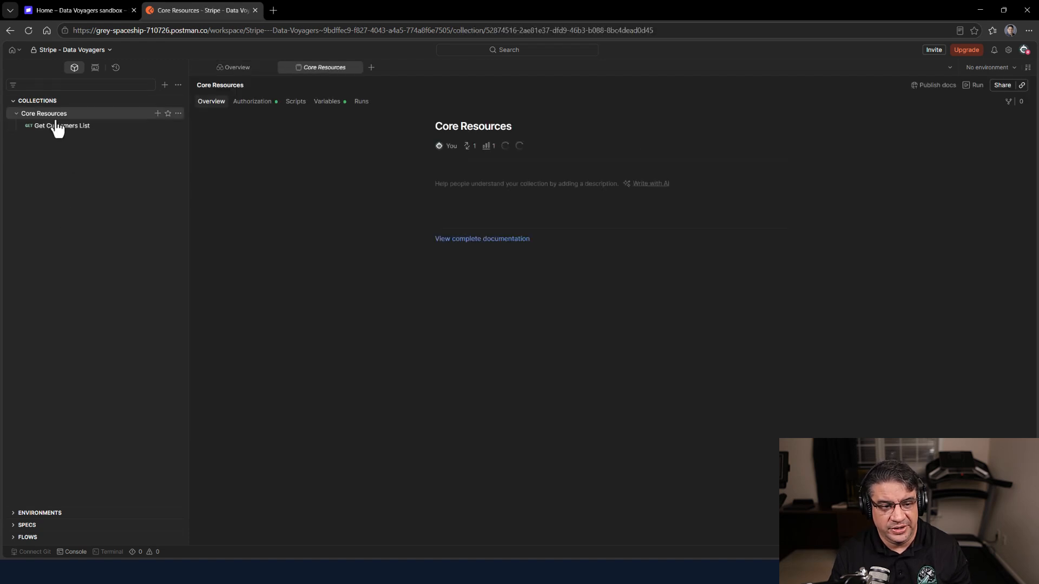
left_click(243, 108)
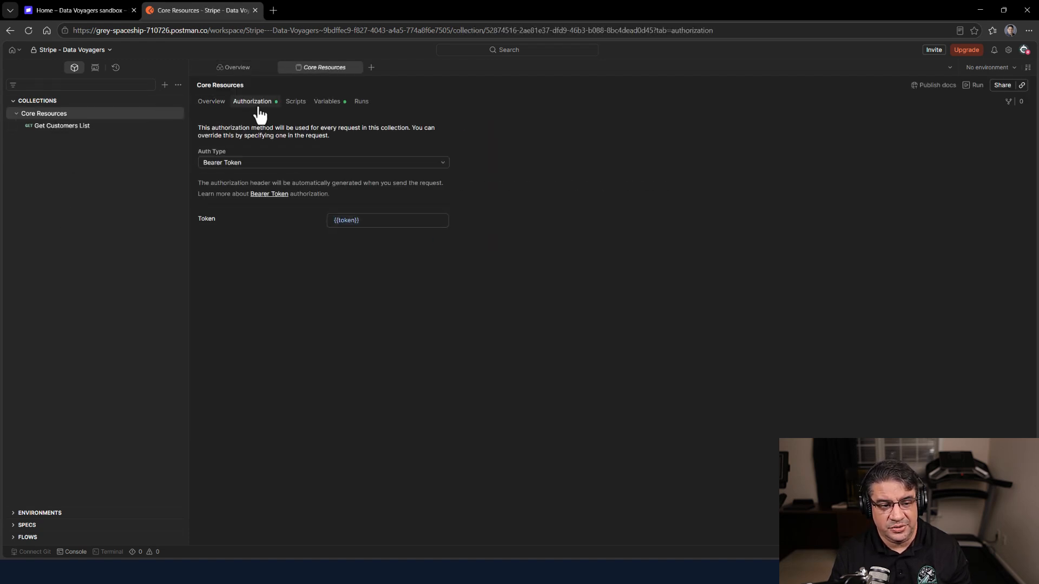
left_click(323, 104)
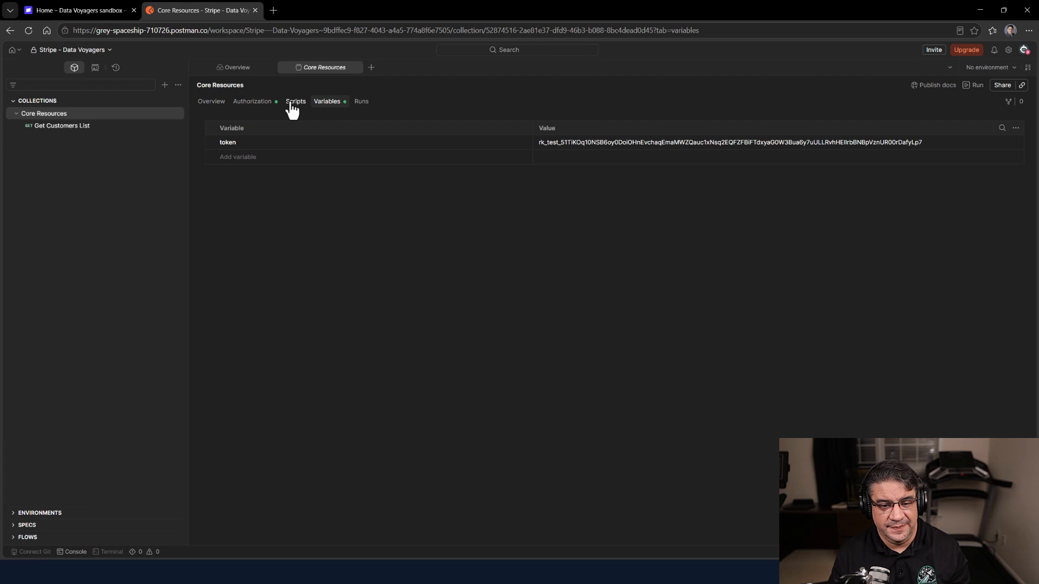
left_click(250, 104)
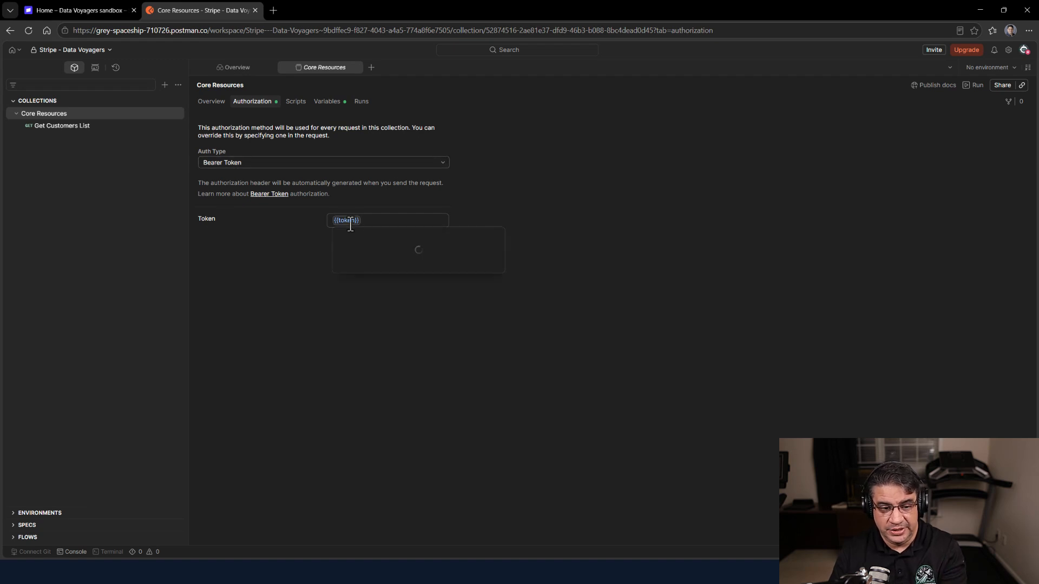
left_click(329, 103)
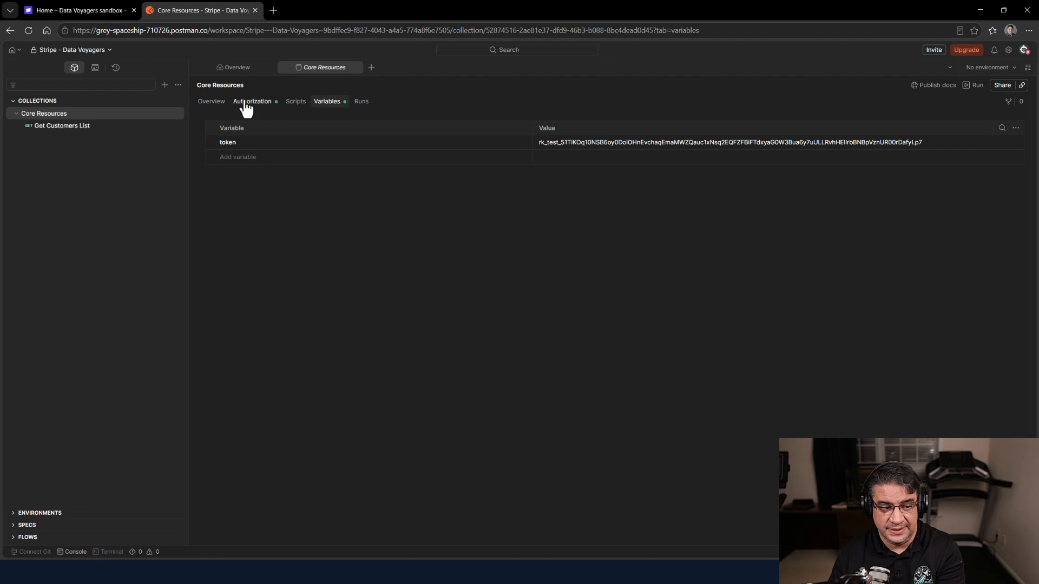
Open the Get Customers List request and review its authorization, headers and query parameters
left_click(80, 127)
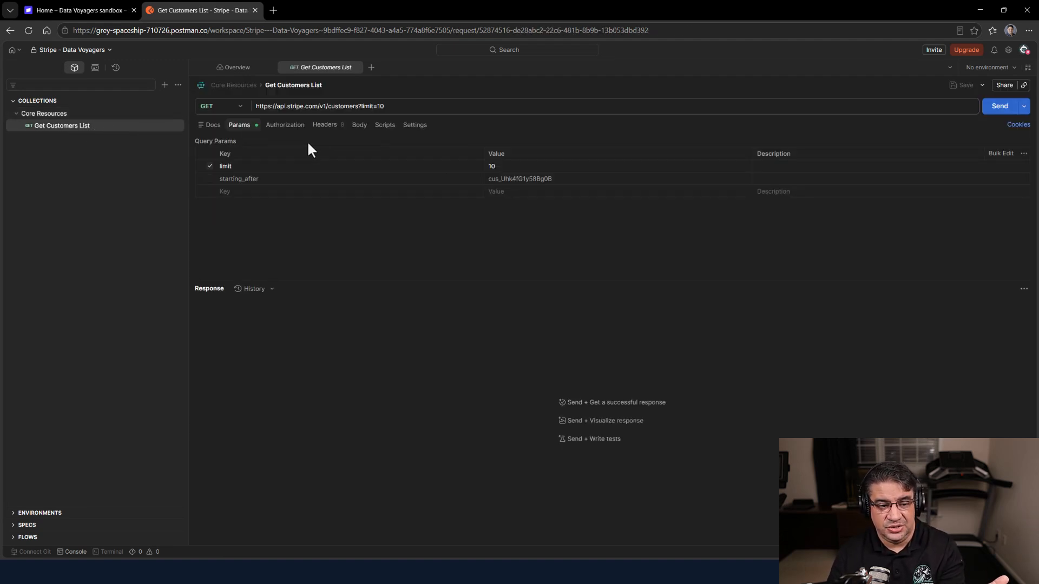
left_click(281, 131)
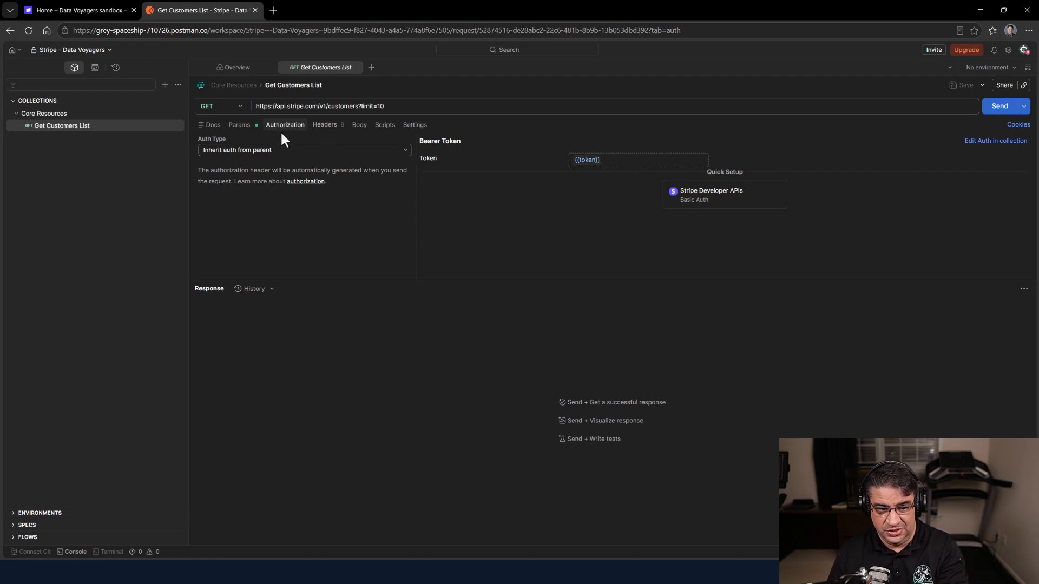
left_click(323, 125)
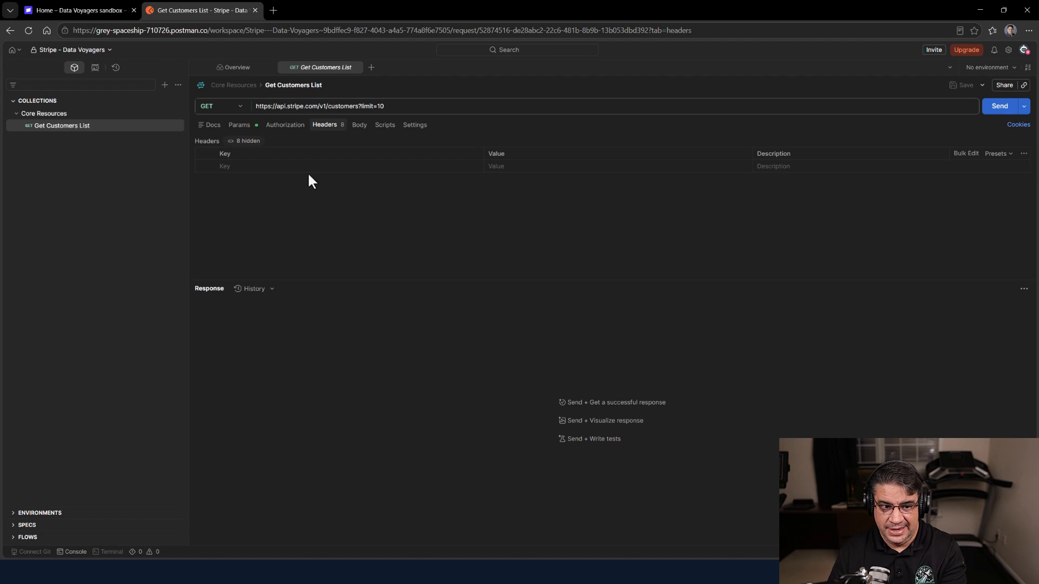
left_click(247, 131)
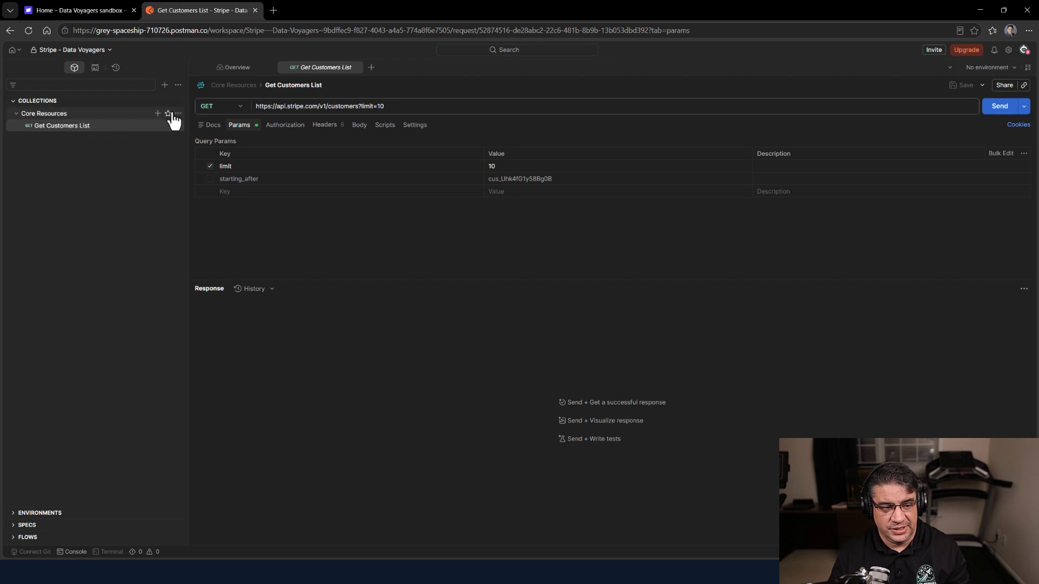
Add a new request to the Core Resources collection
left_click(178, 114)
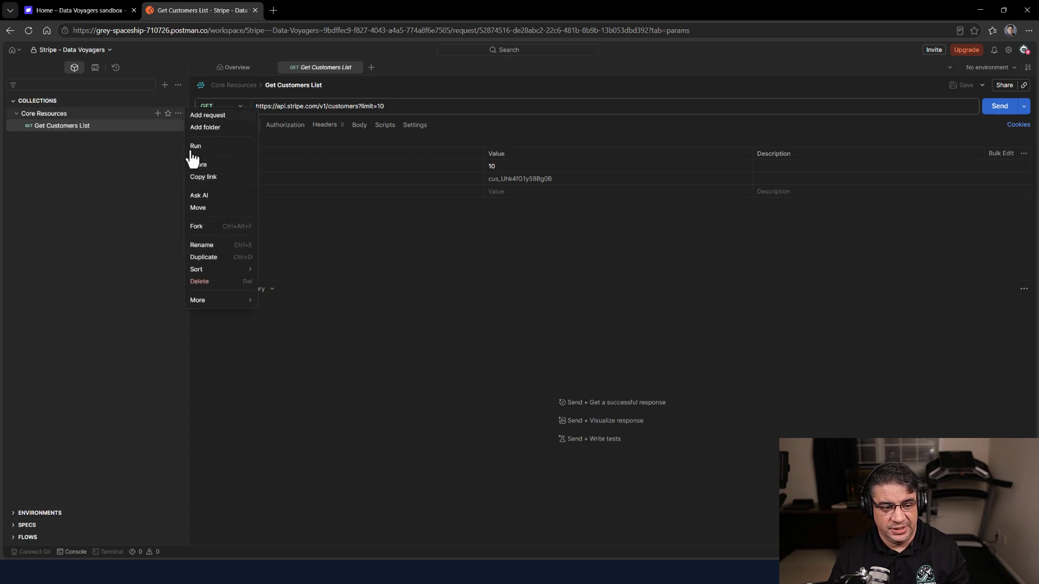
left_click(130, 192)
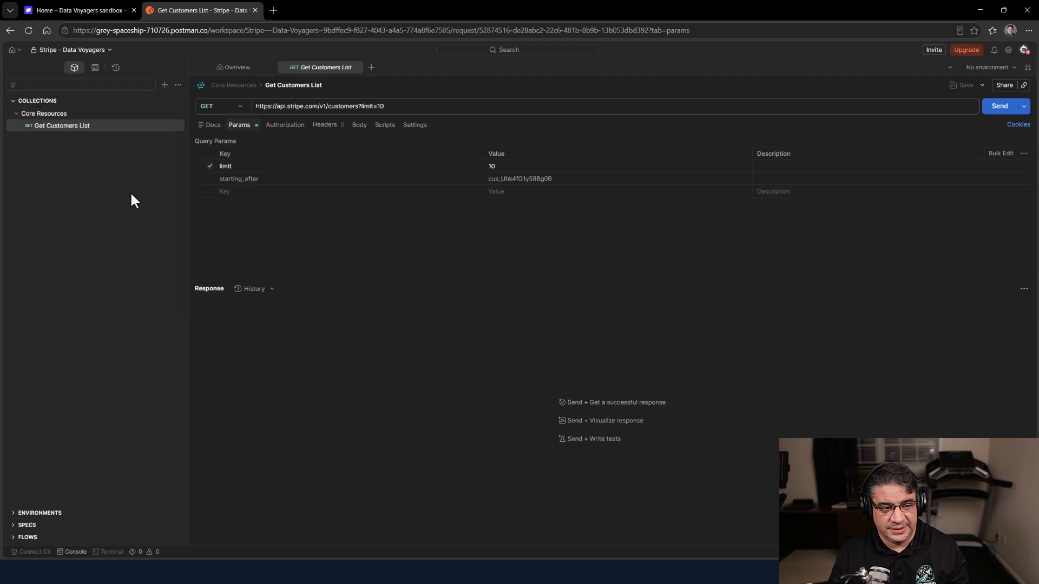
left_click(178, 116)
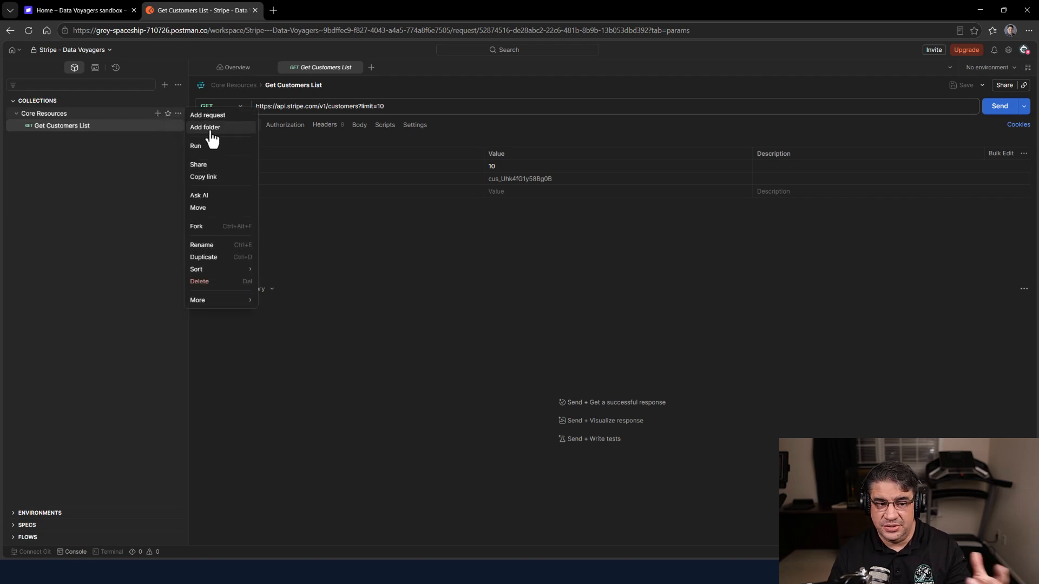
key("Escape")
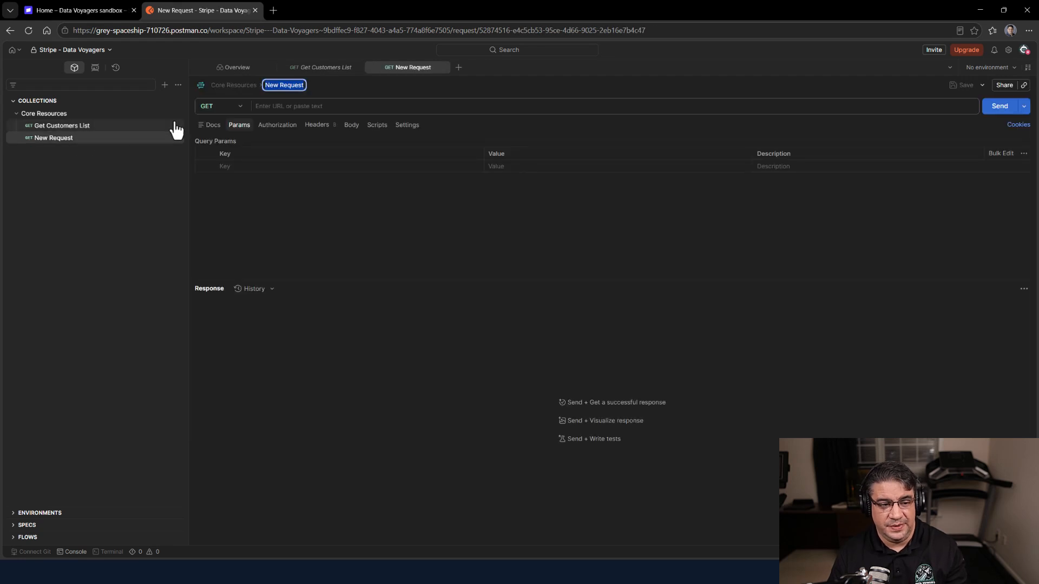
left_click(277, 108)
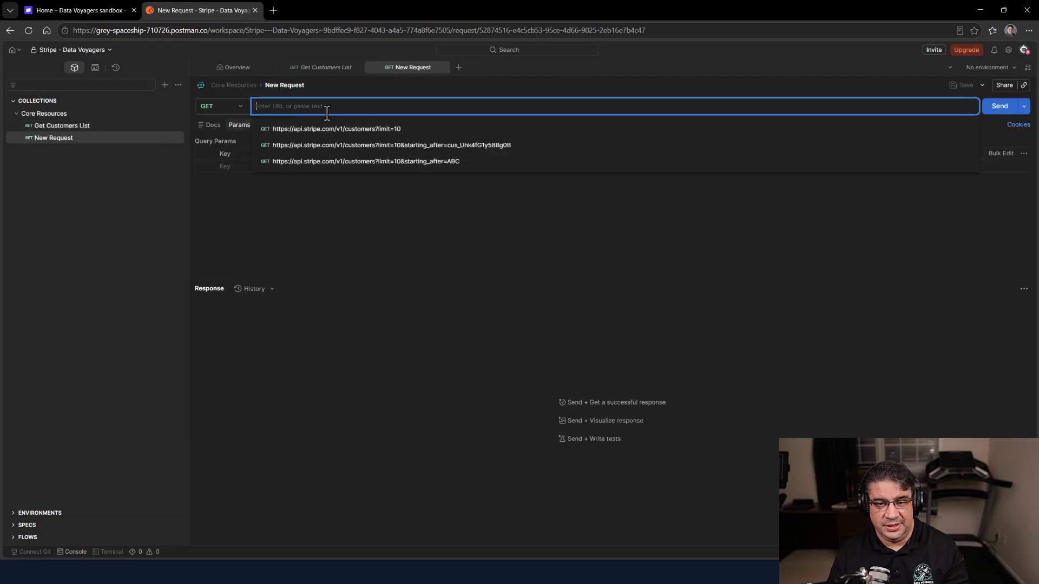
key("Down")
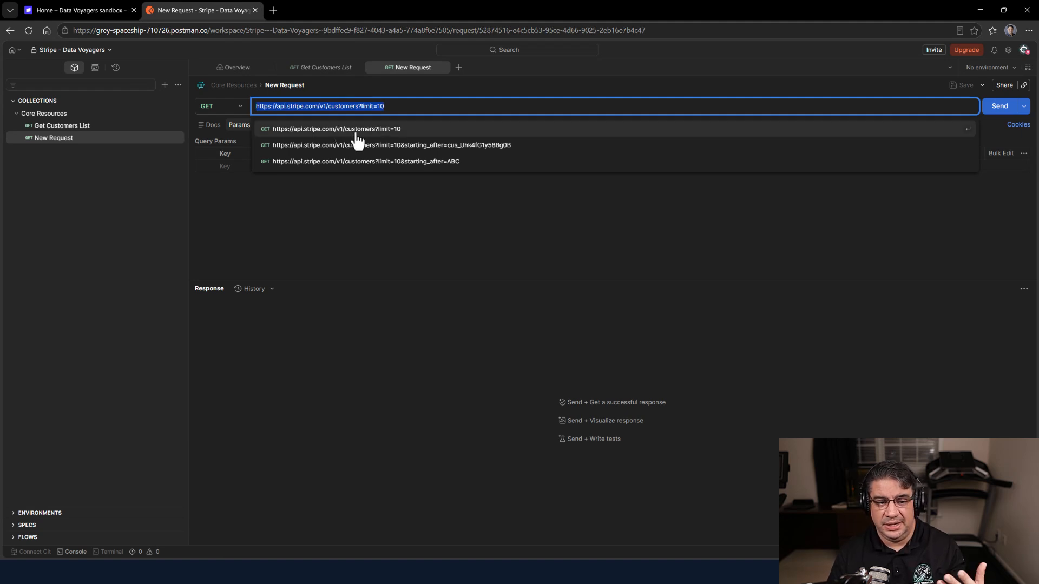
left_click(353, 160)
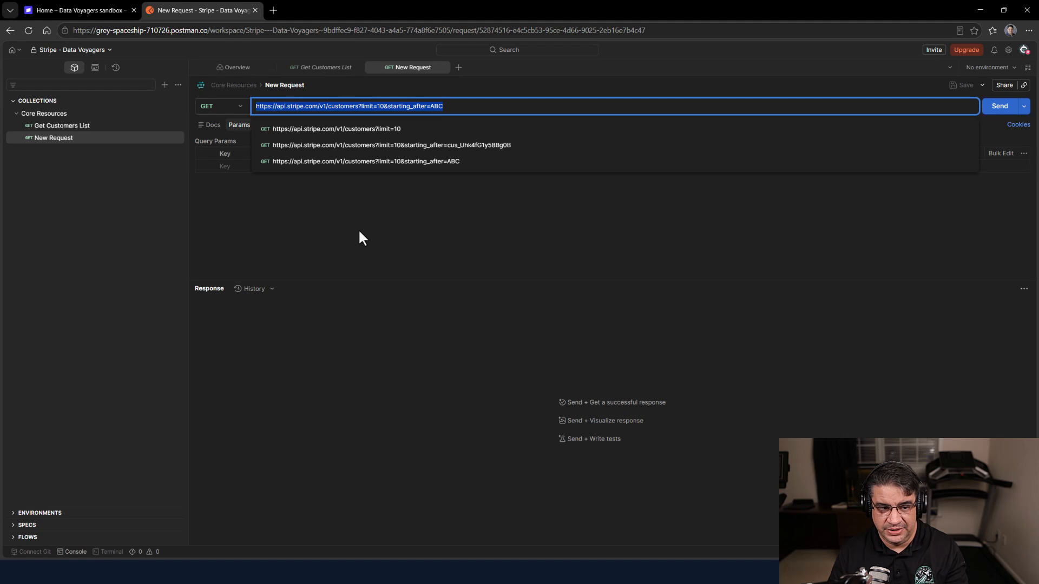
key("BackSpace")
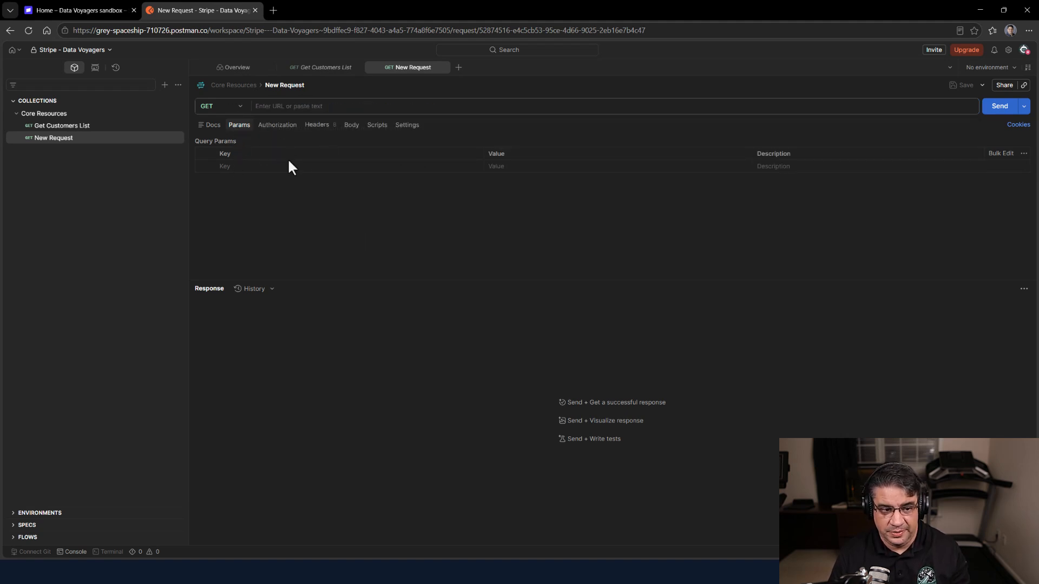
left_click(212, 126)
left_click(242, 129)
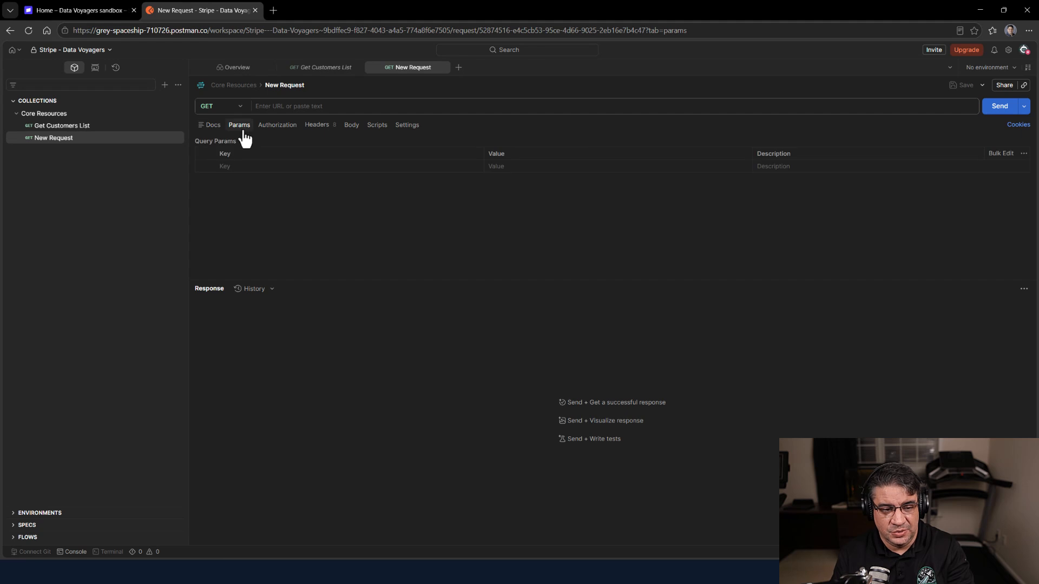
left_click(280, 106)
left_click(262, 161)
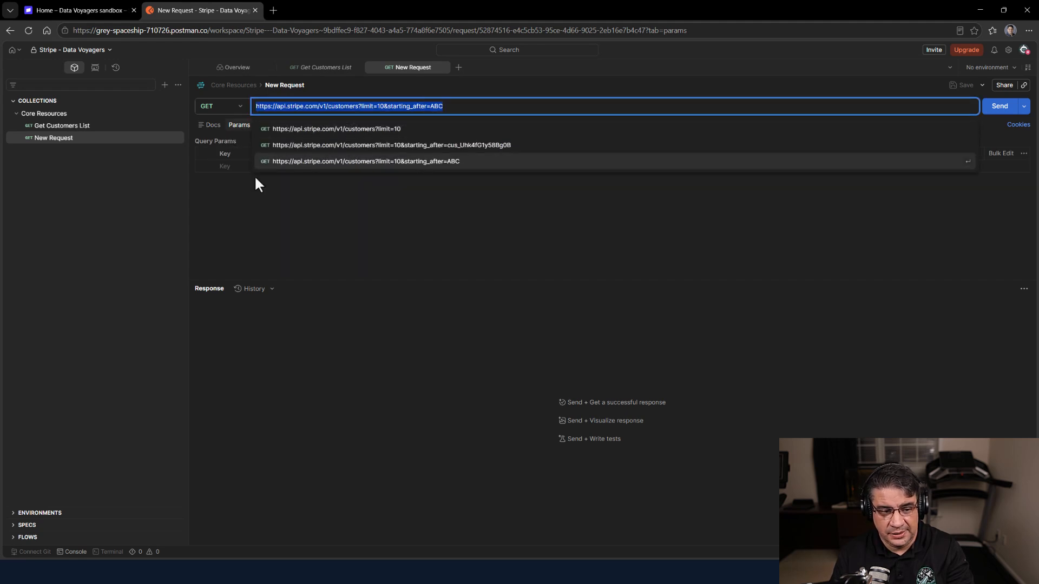
left_click(244, 218)
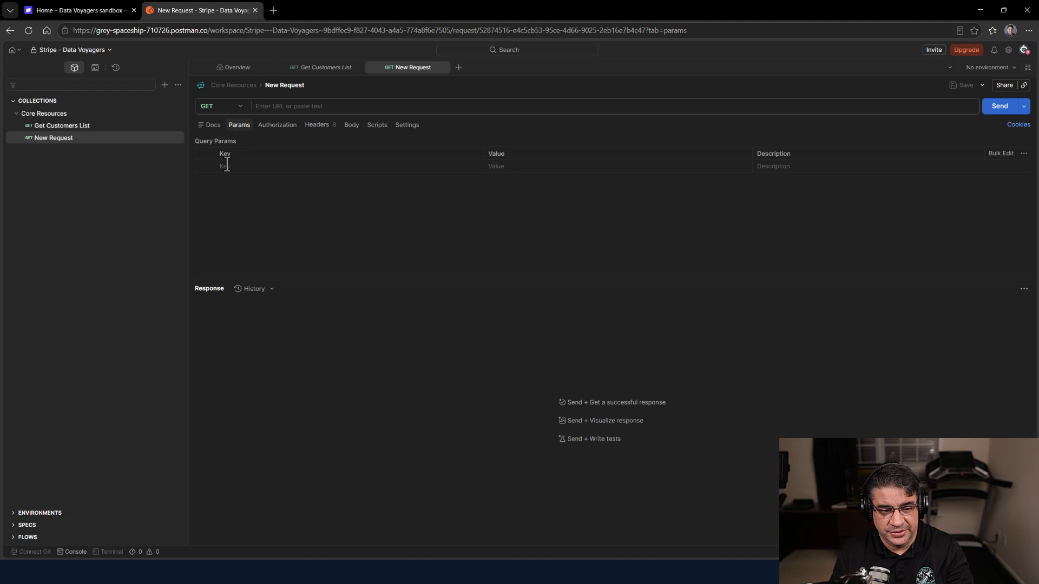
Examine the new request's available HTTP methods, authorization, headers and body options
left_click(239, 106)
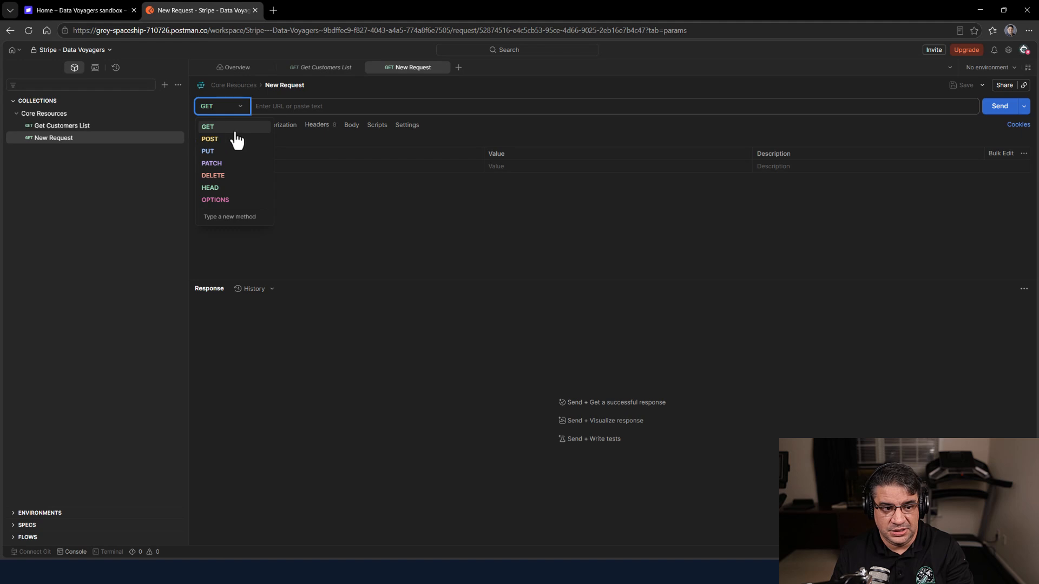
left_click(340, 208)
left_click(274, 126)
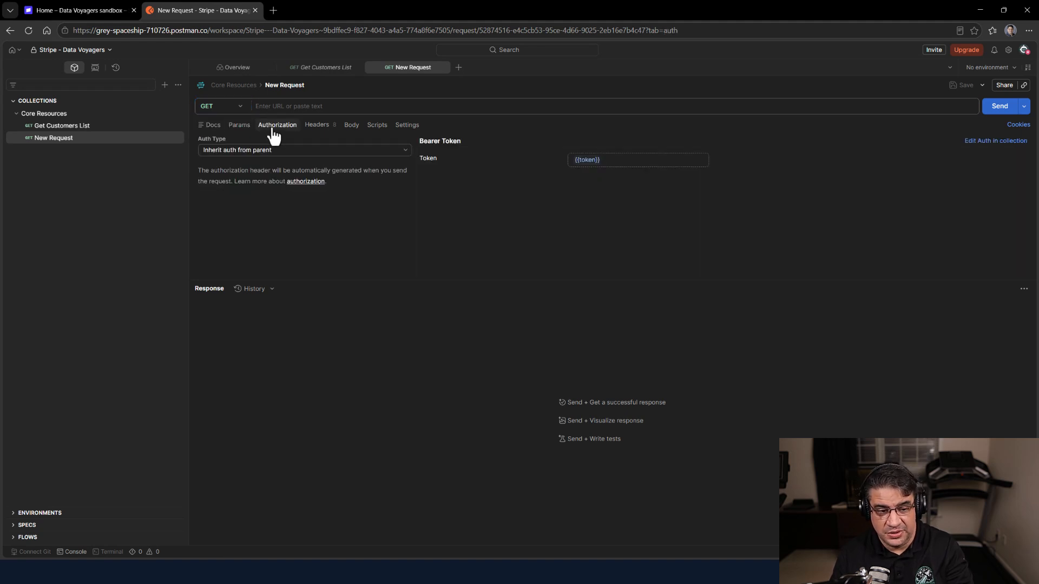
left_click(317, 126)
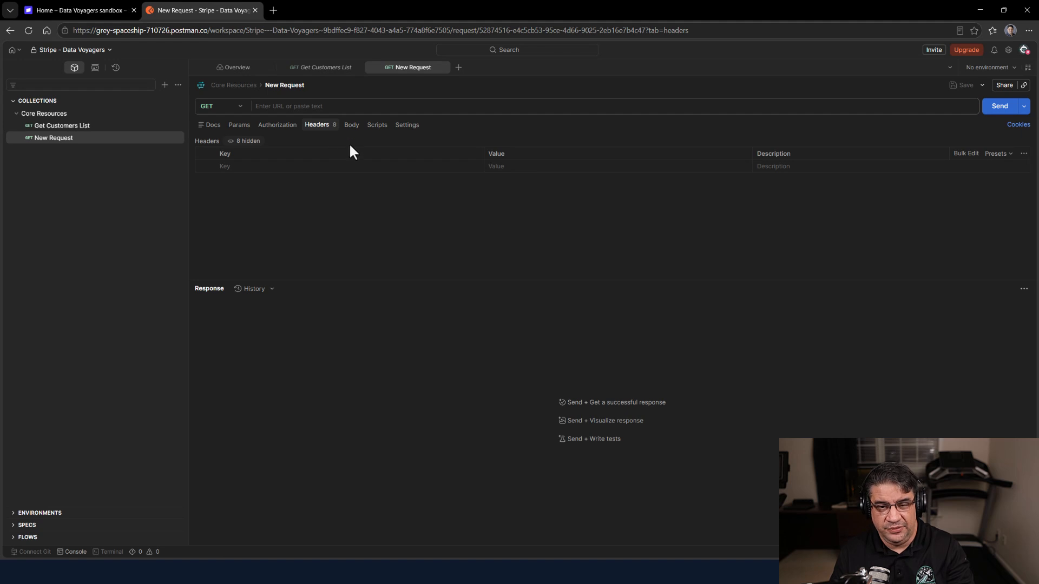
left_click(352, 126)
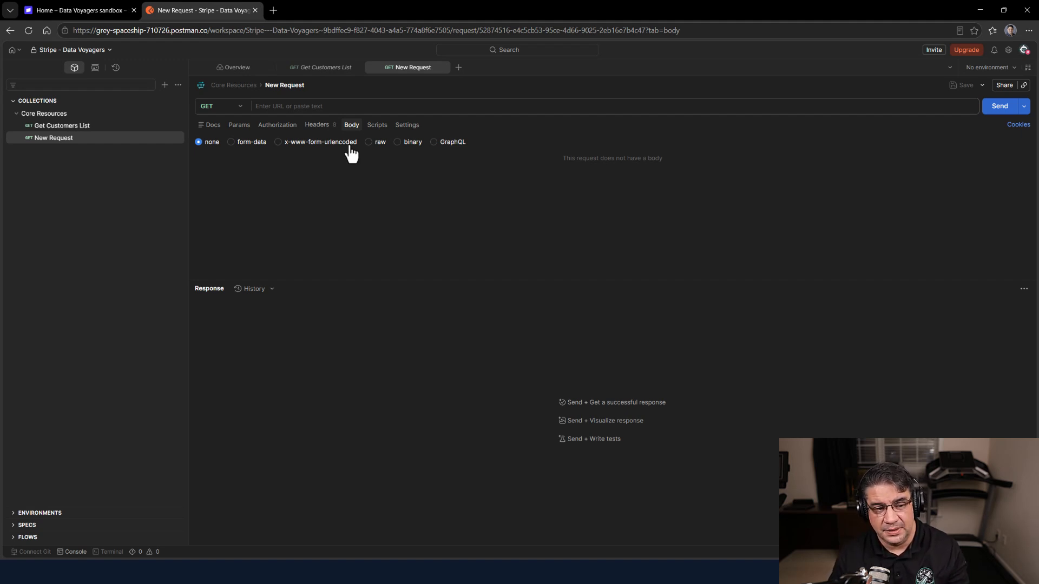
left_click(245, 108)
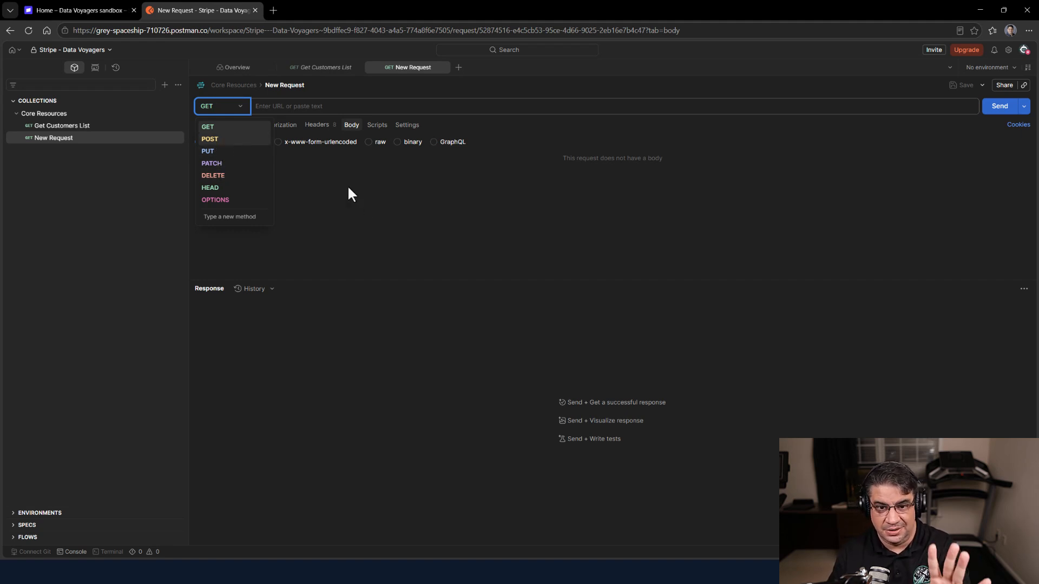
Return to the browser and switch to the Stripe dashboard of the Data Voyagers sandbox
key("alt+Tab")
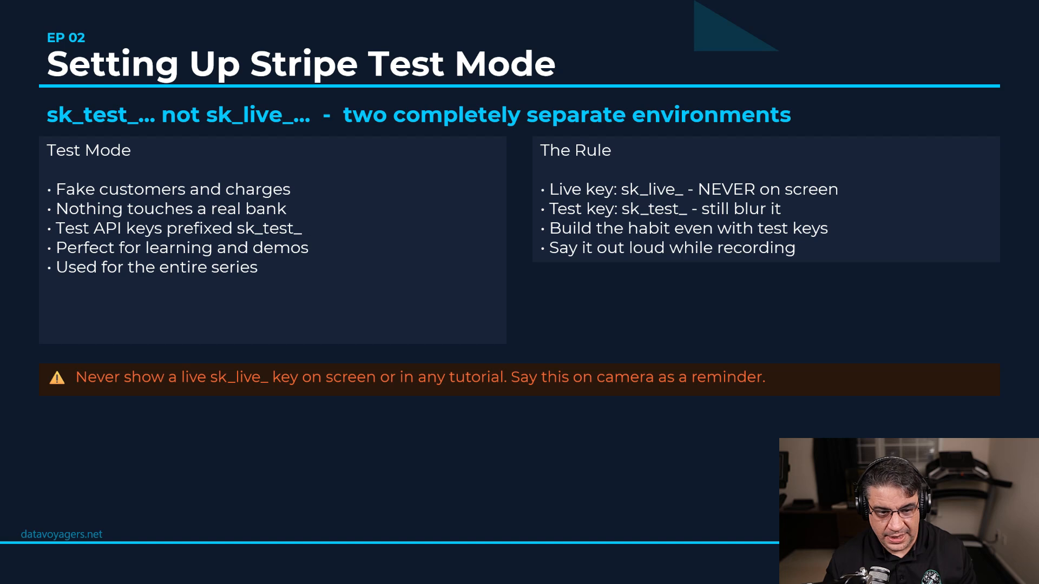
key("super")
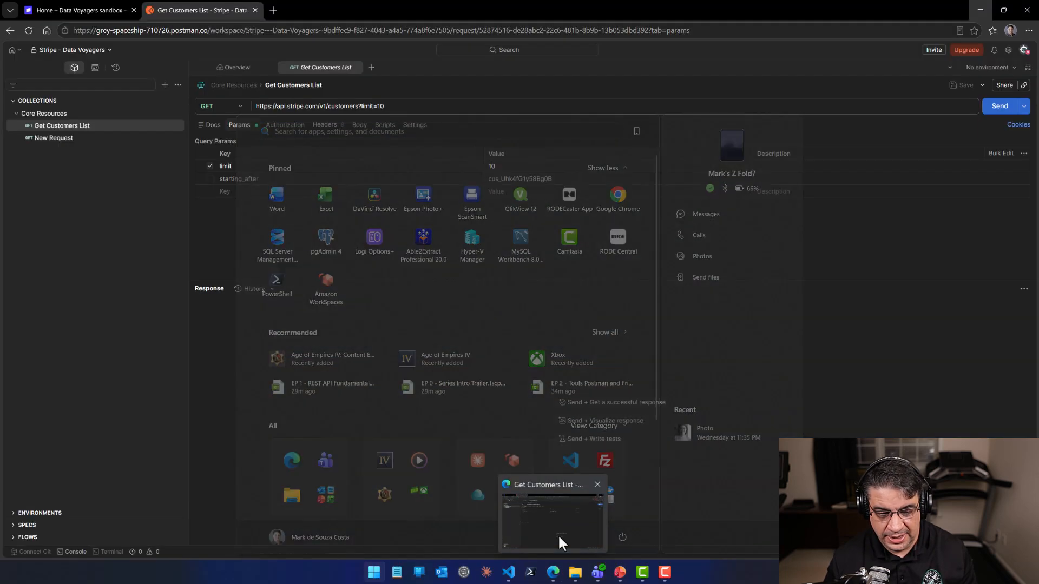
left_click(557, 534)
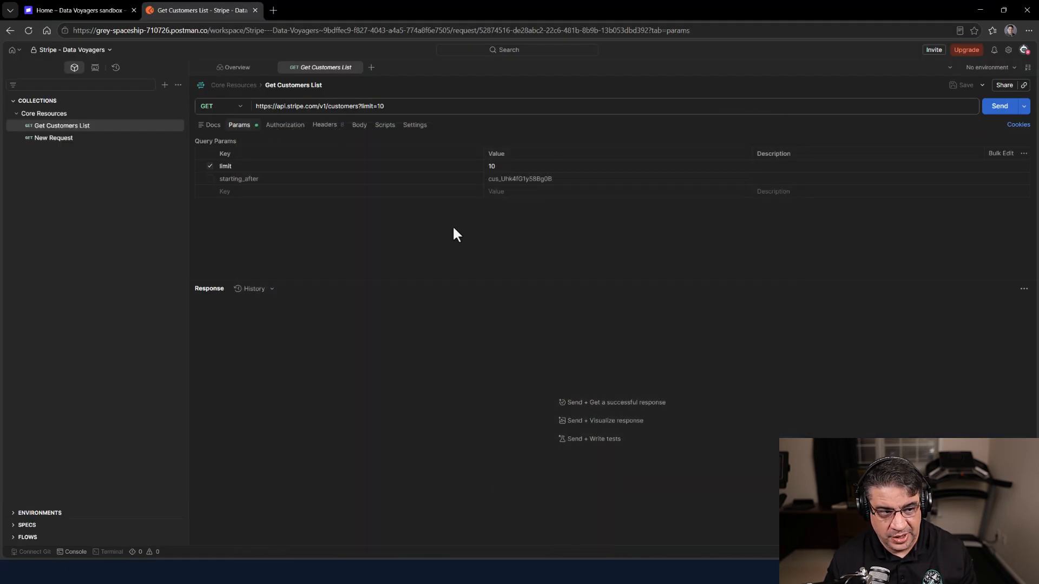
left_click(83, 8)
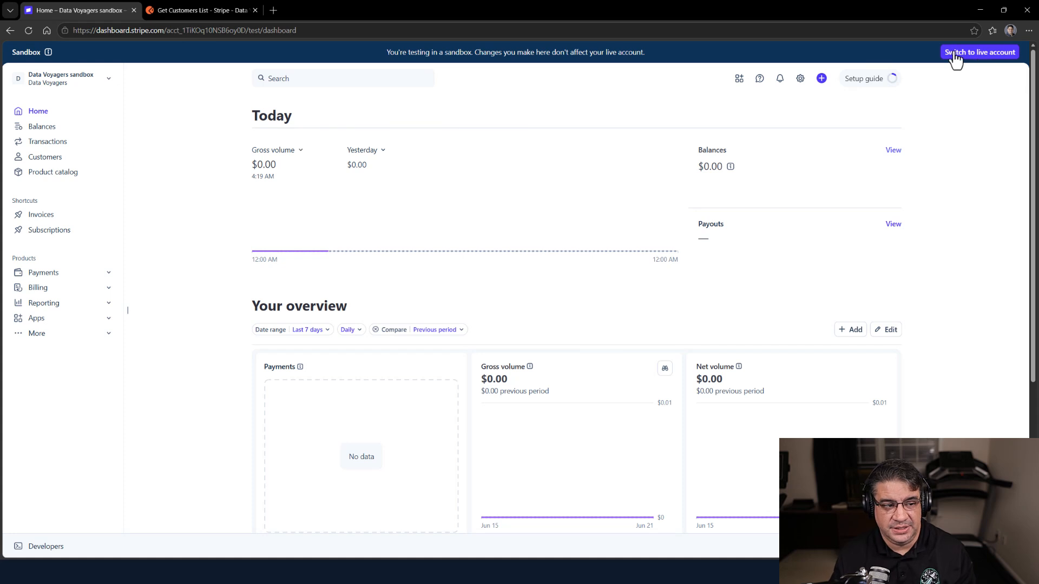
Open the sandbox's API keys page and locate the qlik-rest-api-training restricted key and its token
left_click(98, 82)
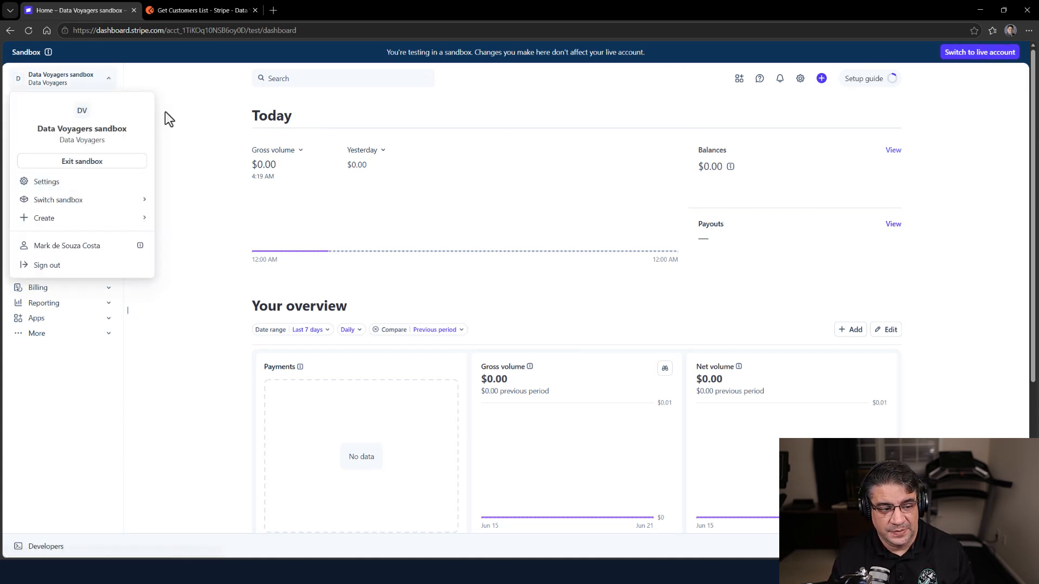
left_click(188, 81)
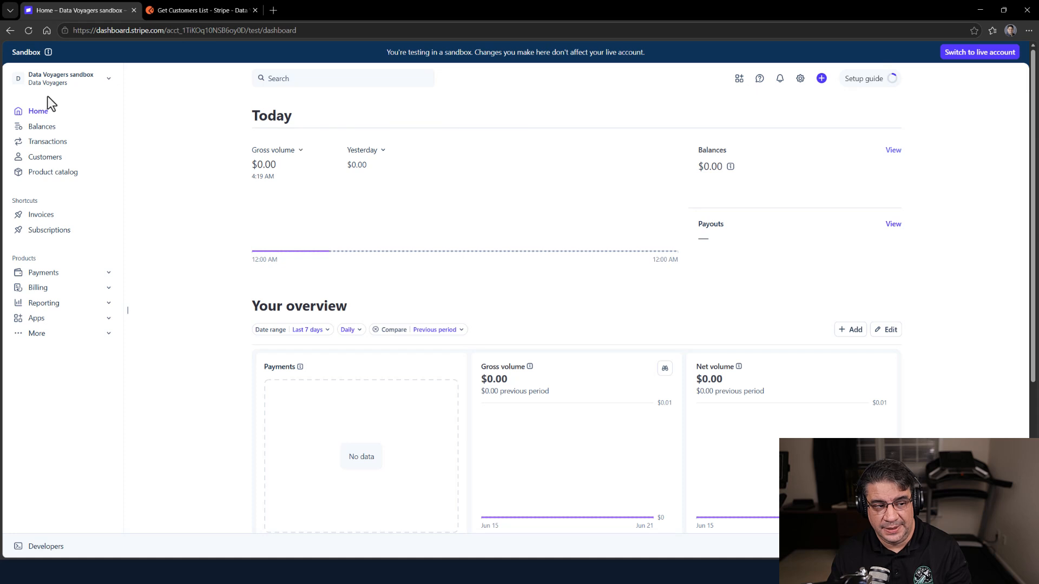
left_click(43, 548)
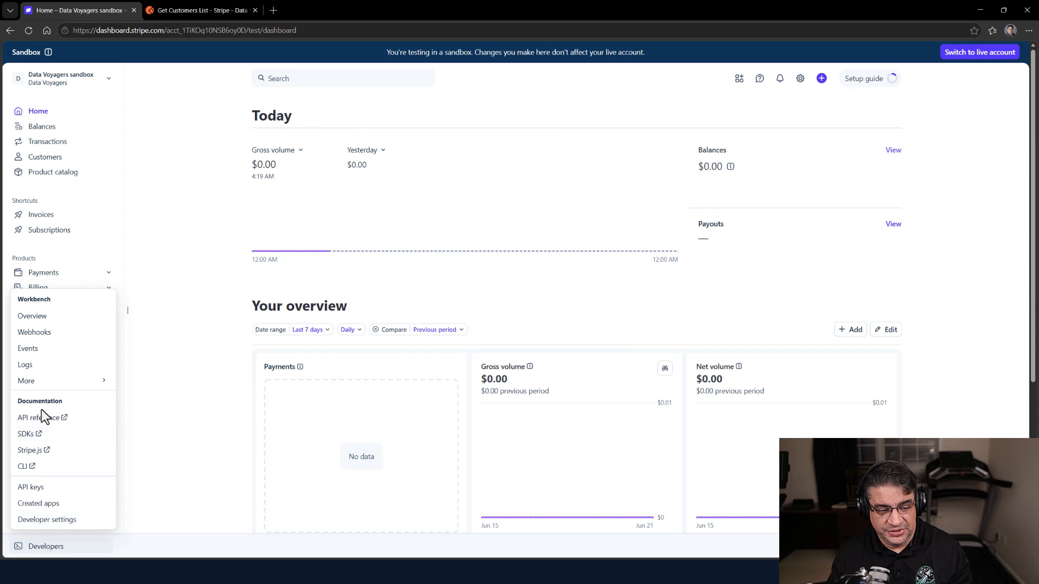
left_click(46, 496)
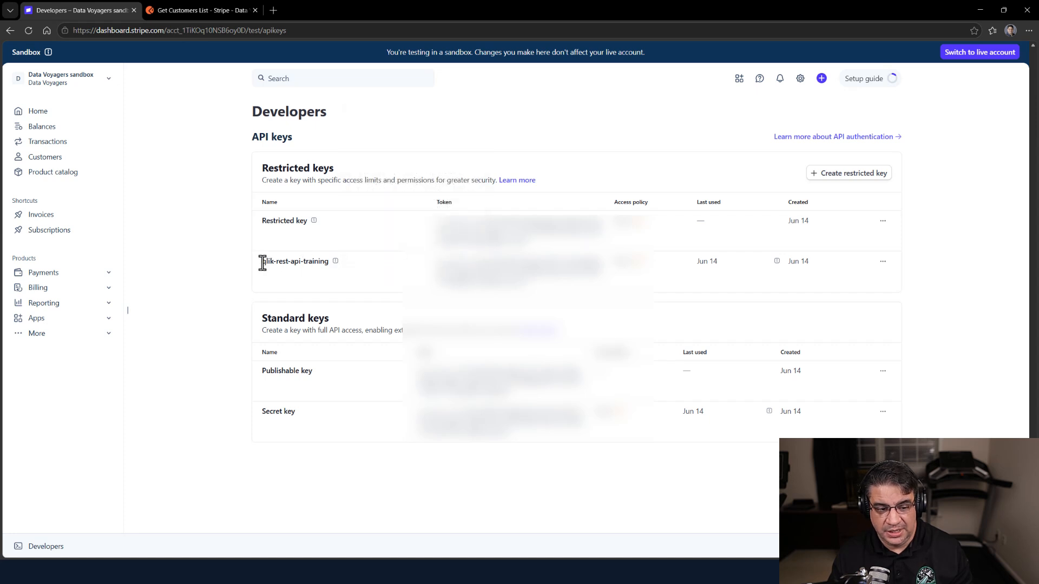
left_click_drag(261, 263, 323, 262)
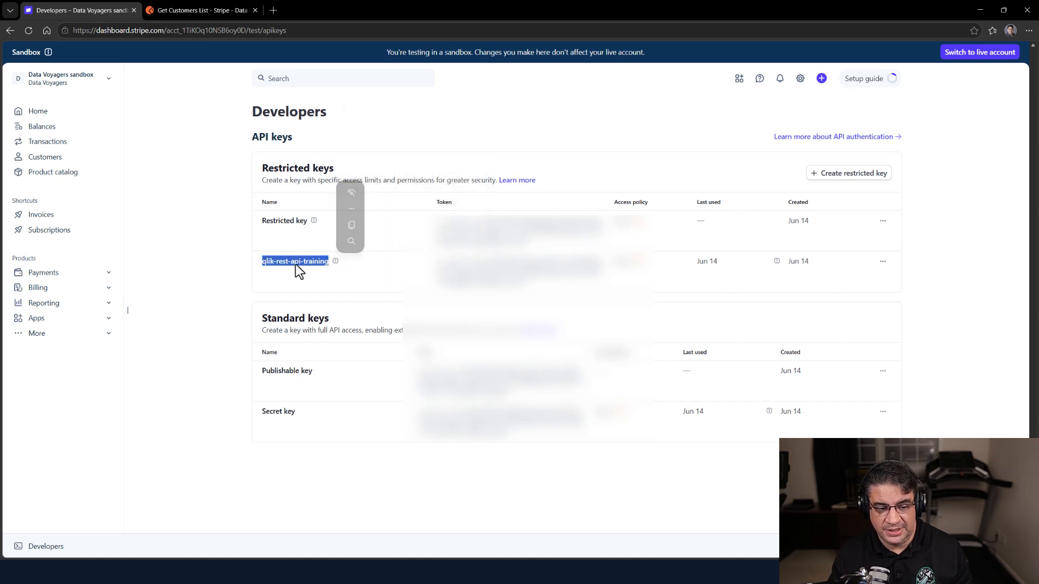
left_click(430, 272)
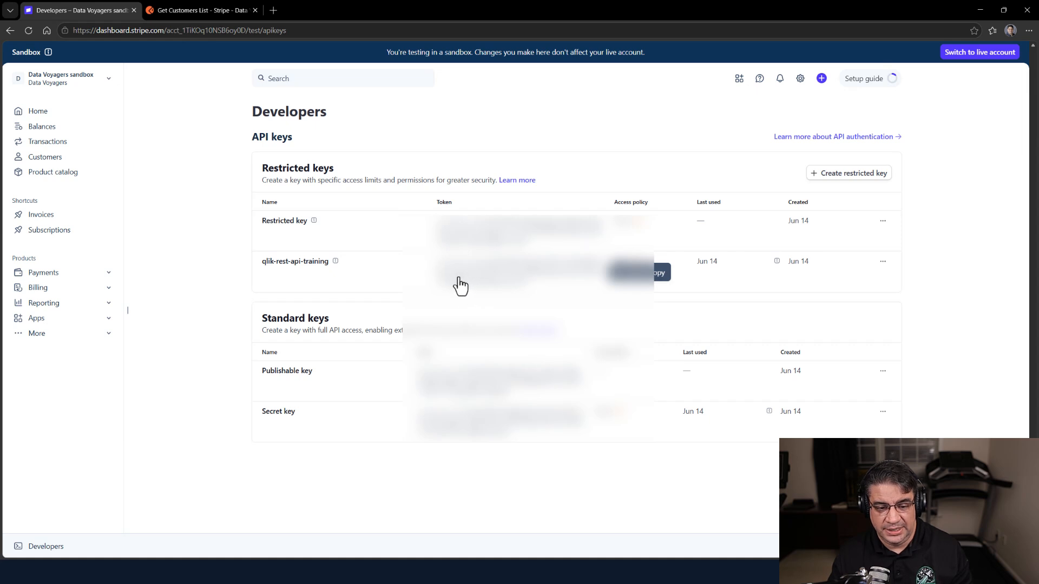
Switch to Postman and inspect the token variable stored in the Core Resources collection
left_click(233, 8)
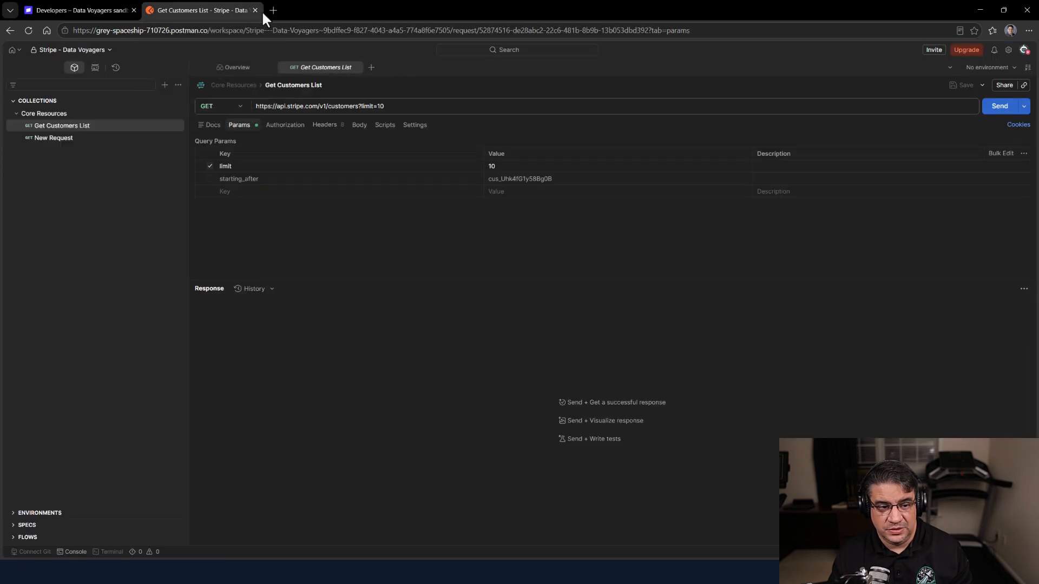
left_click(53, 116)
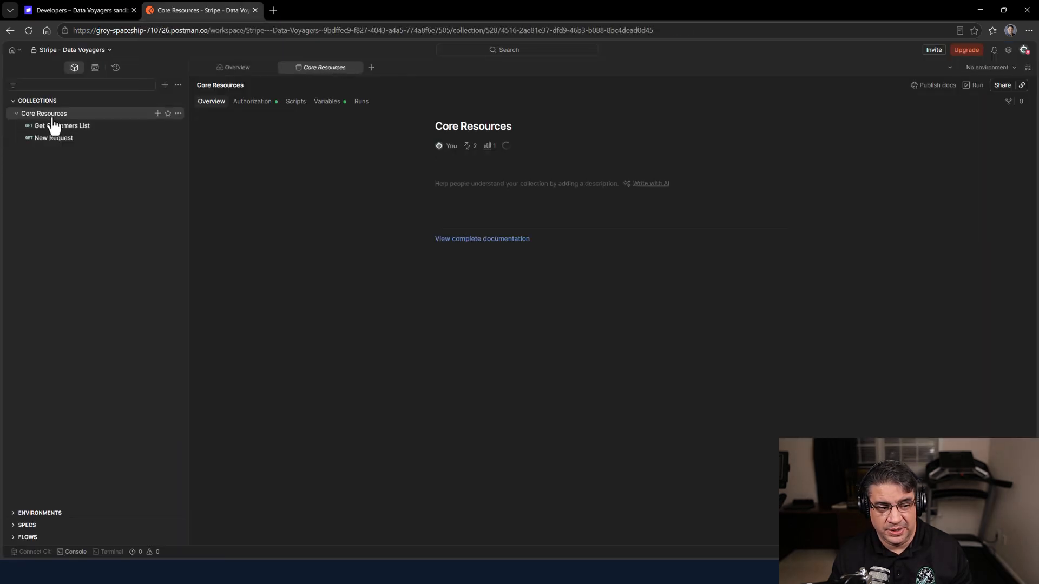
left_click(335, 107)
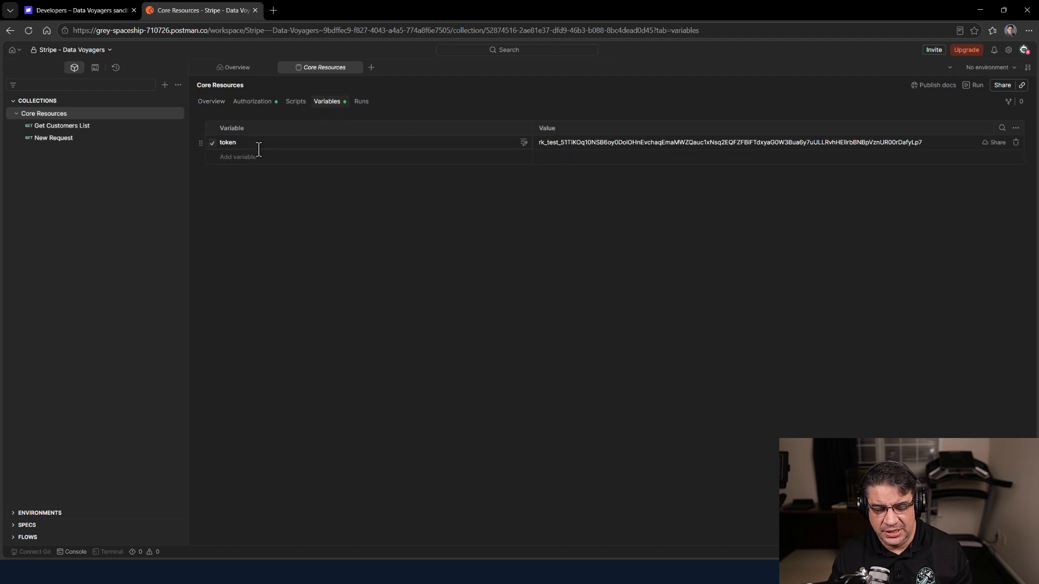
left_click(556, 145)
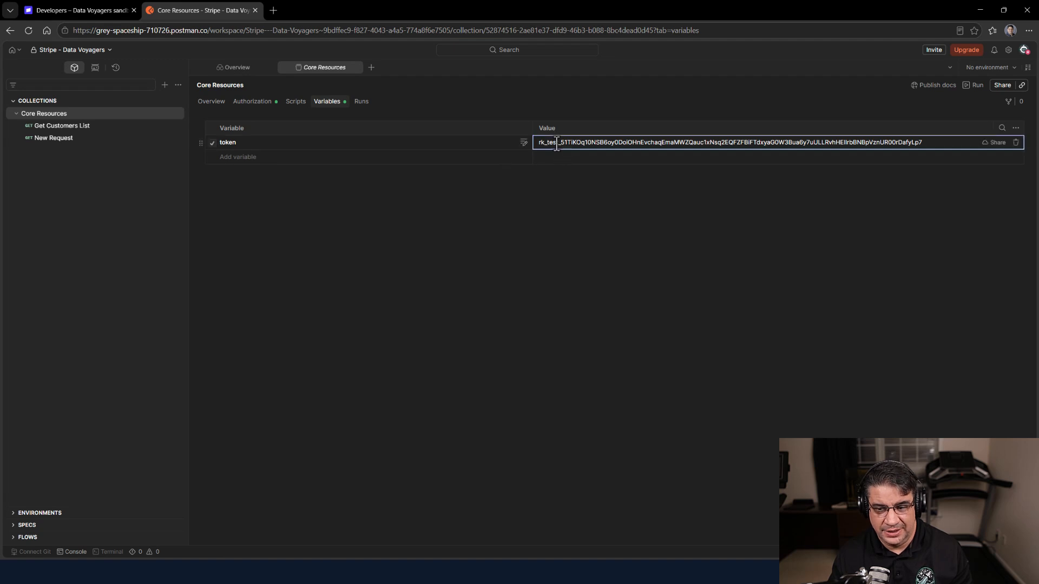
left_click(521, 262)
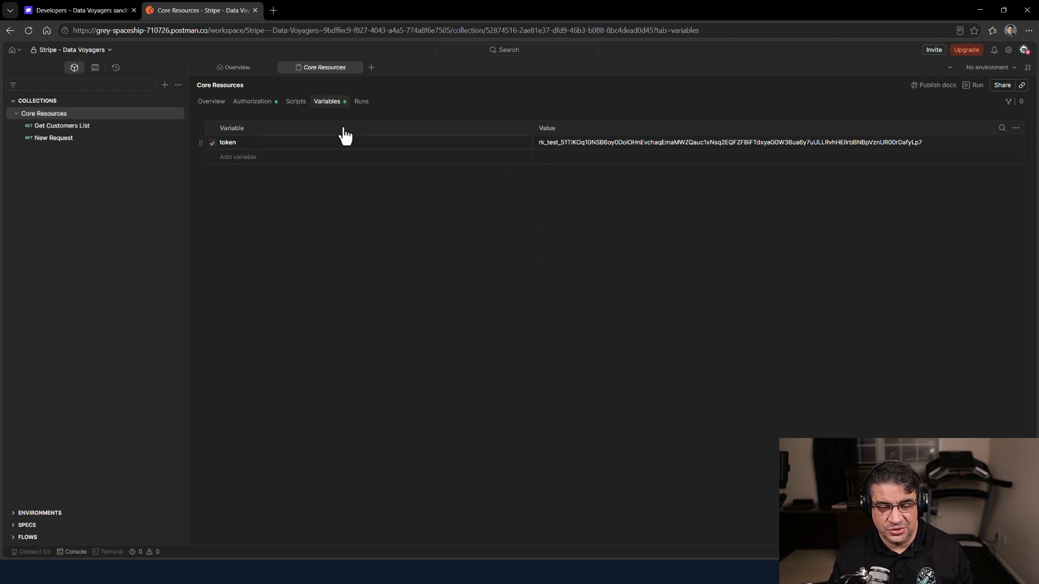
Return to the Stripe dashboard, open the API reference and go to the List all customers endpoint under Customers
left_click(61, 10)
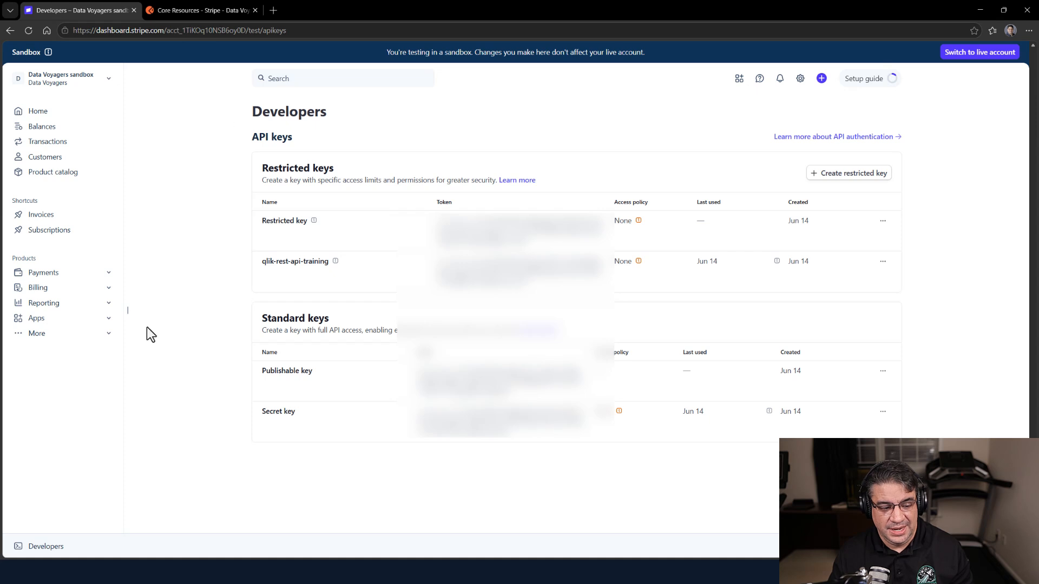
left_click(39, 547)
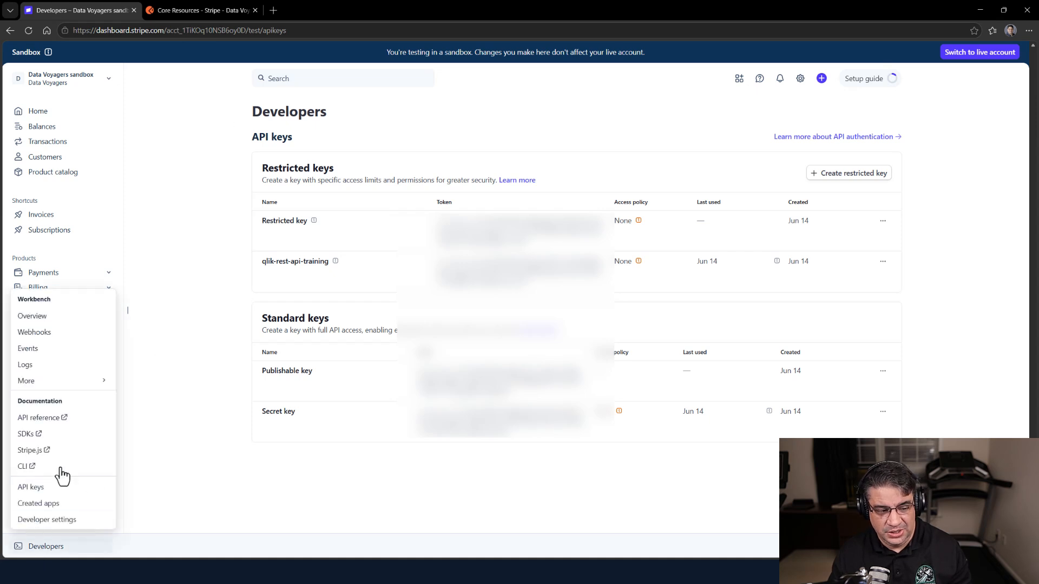
left_click(41, 422)
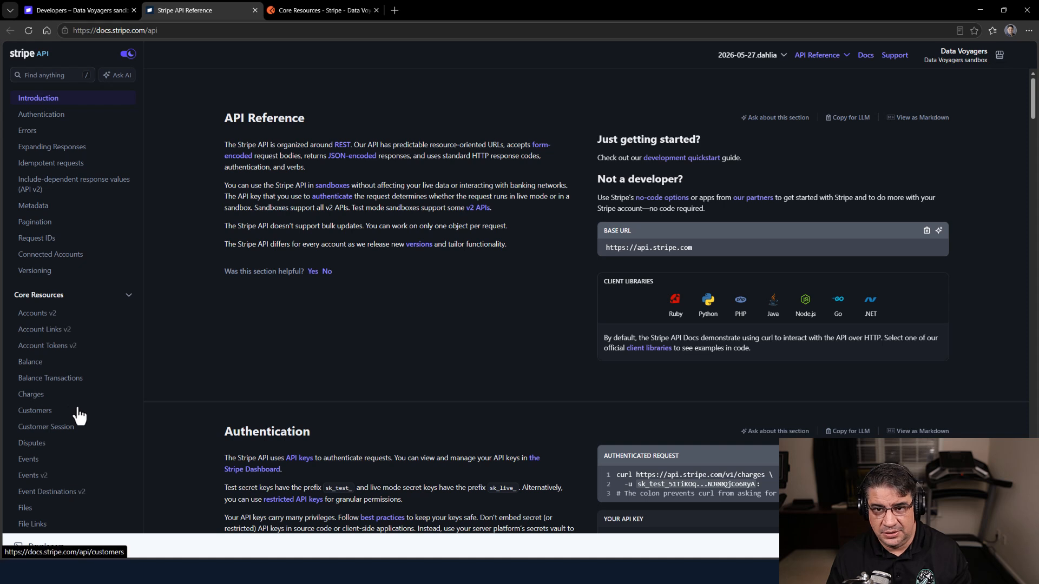
left_click(36, 414)
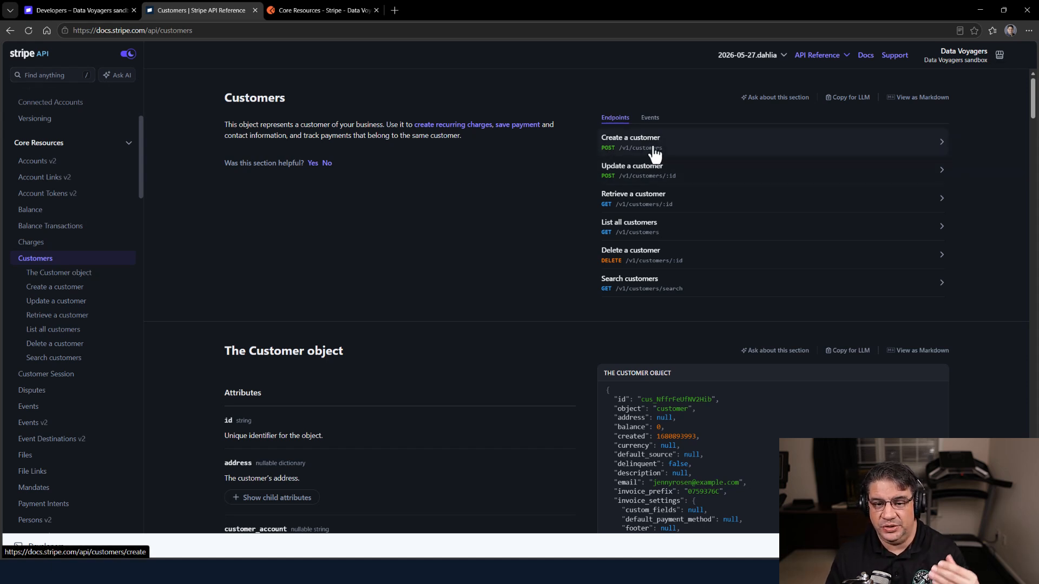
left_click(656, 228)
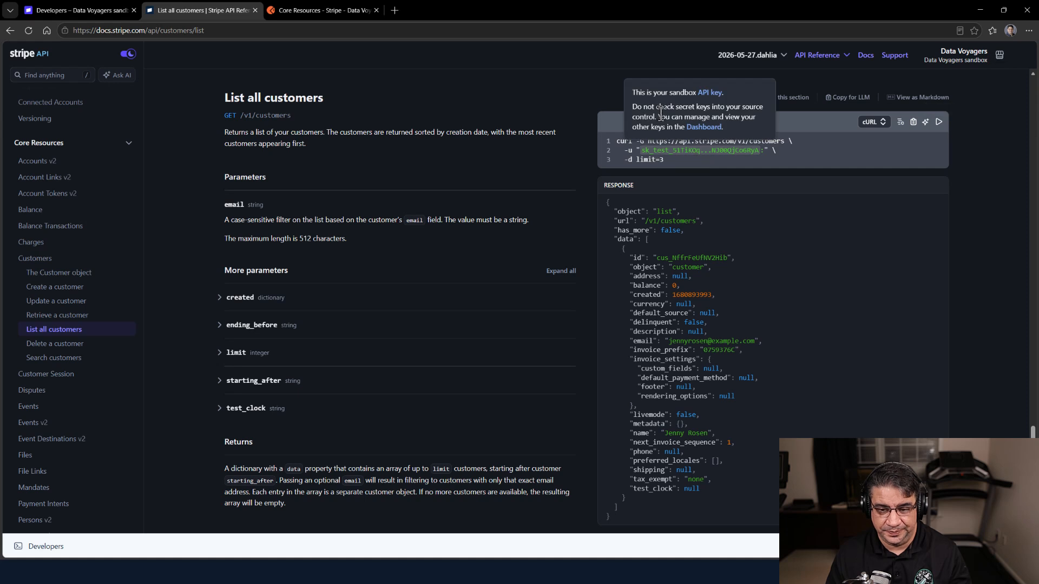
View the List all customers code sample in Python, and return it to cURL
left_click(874, 122)
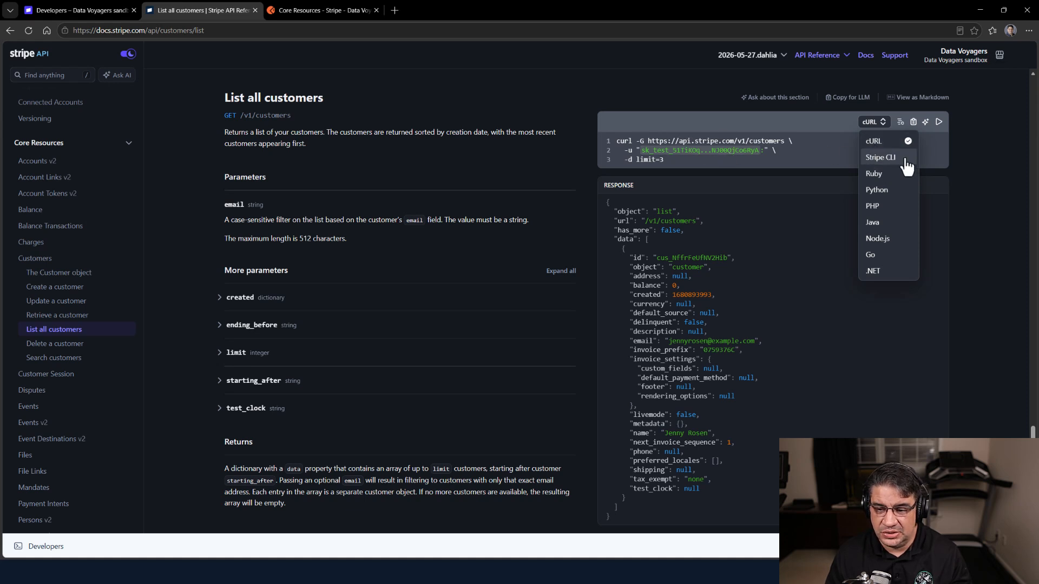
left_click(899, 191)
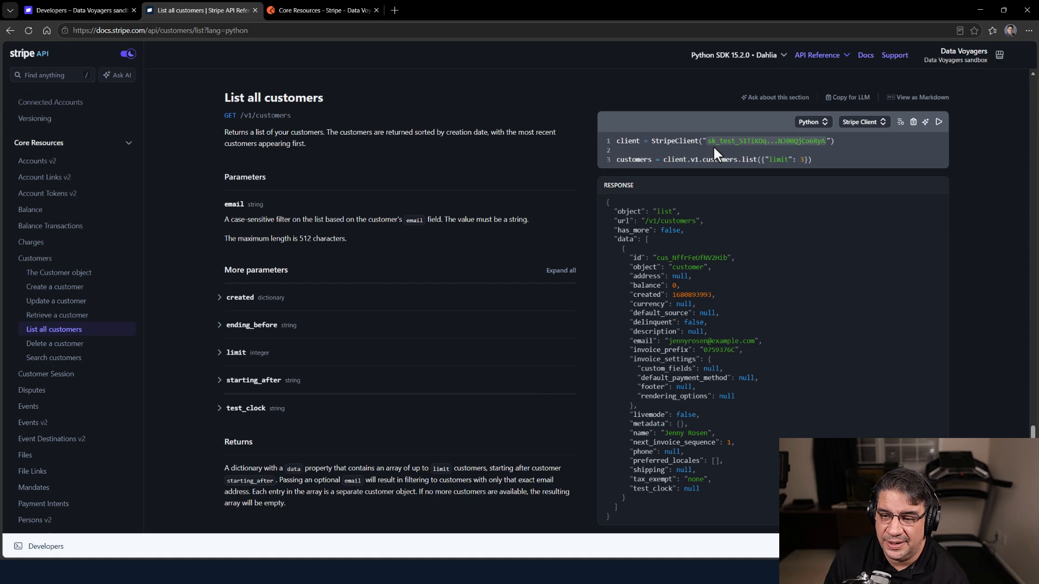
mouse_move(719, 146)
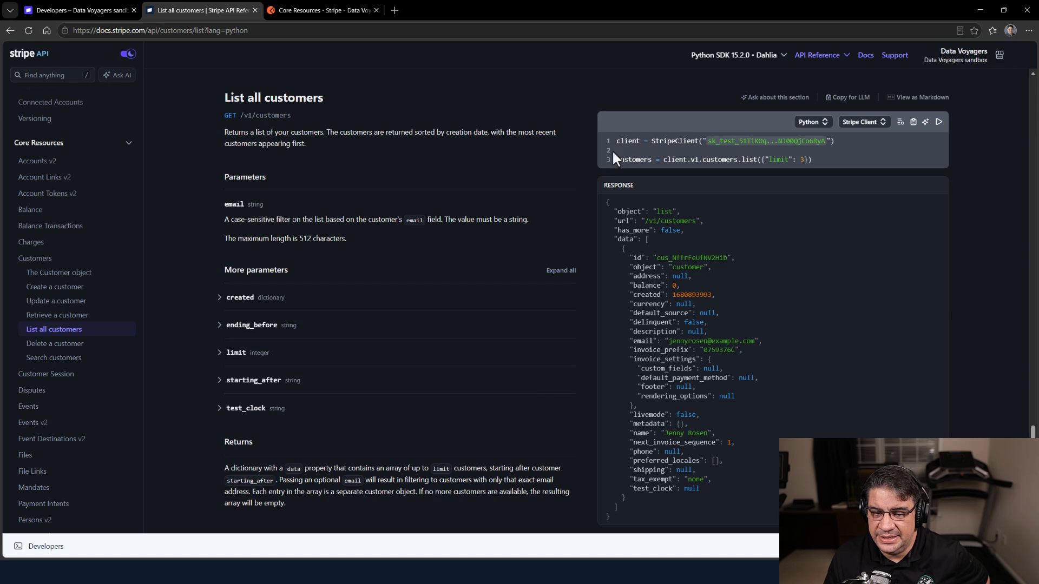
left_click(824, 124)
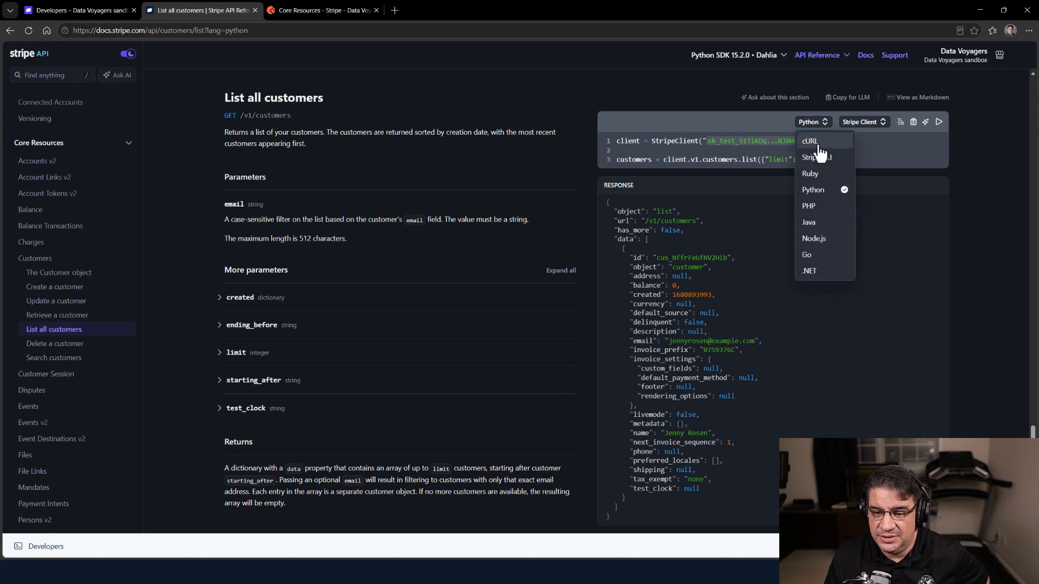
left_click(810, 142)
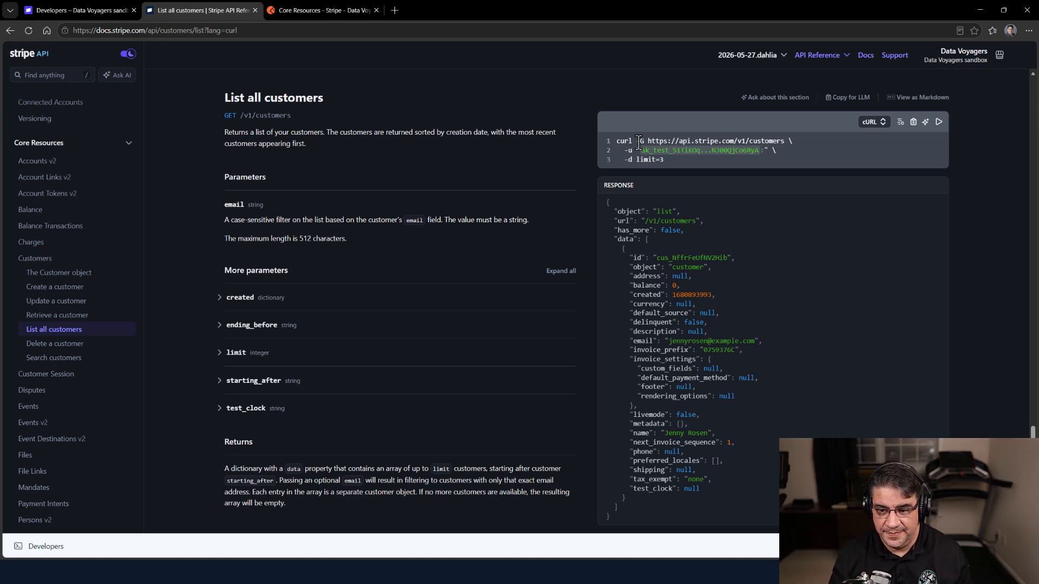
Copy the List all customers cURL sample, including its API key, and import it into the Core Resources collection in Postman
left_click(914, 123)
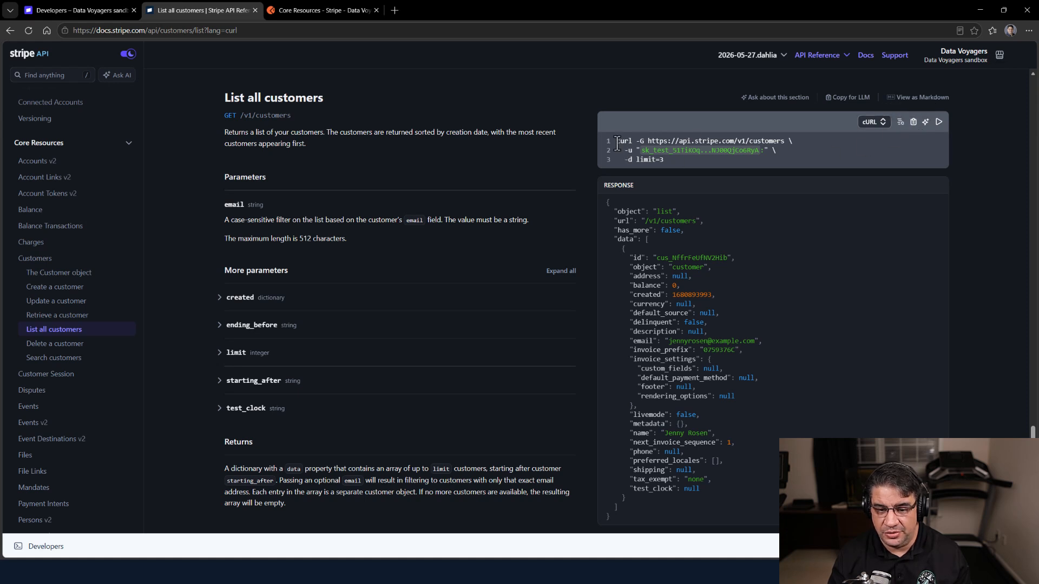
left_click(301, 8)
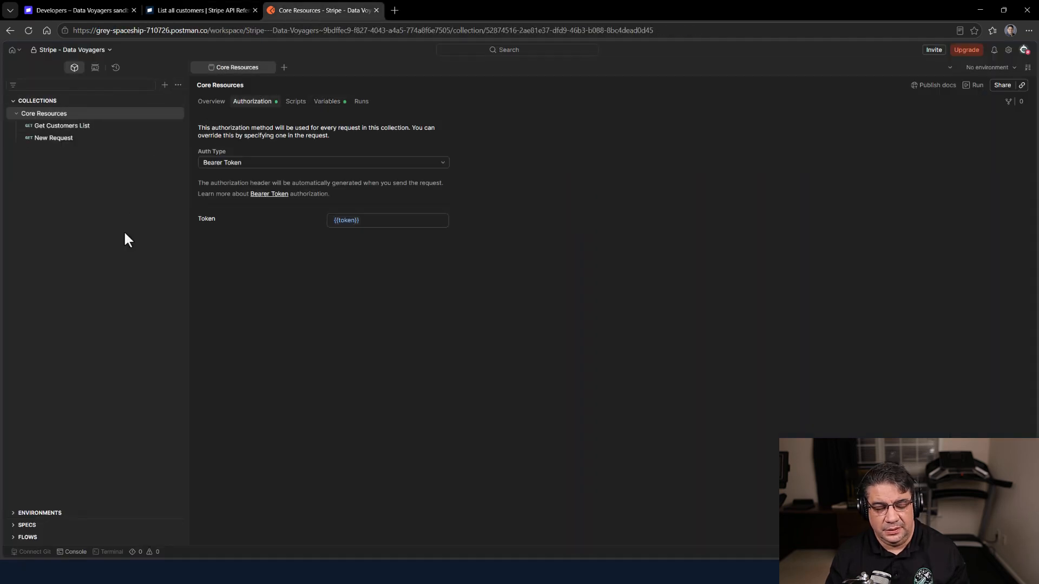
left_click(178, 85)
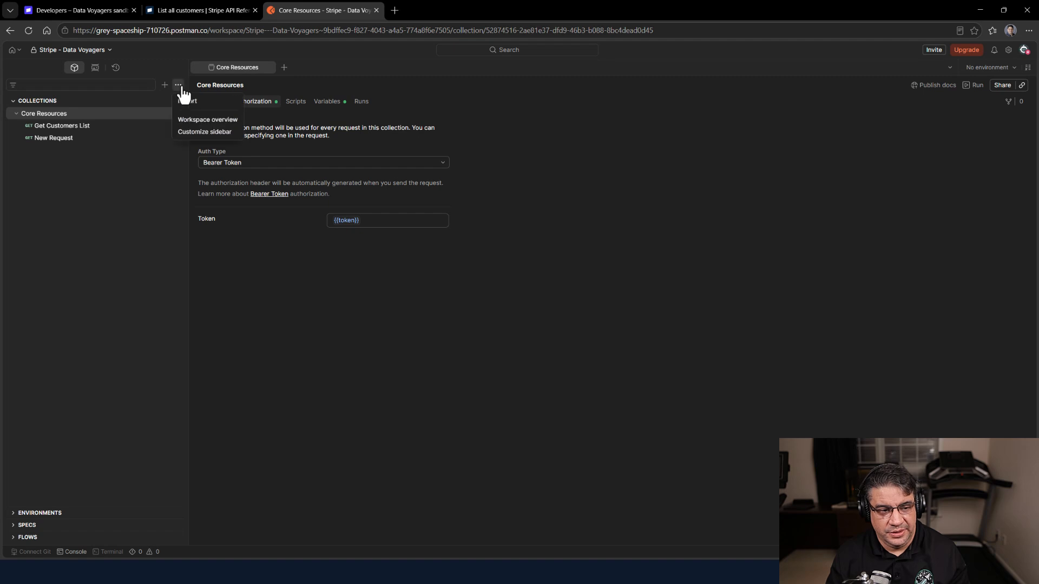
left_click(190, 102)
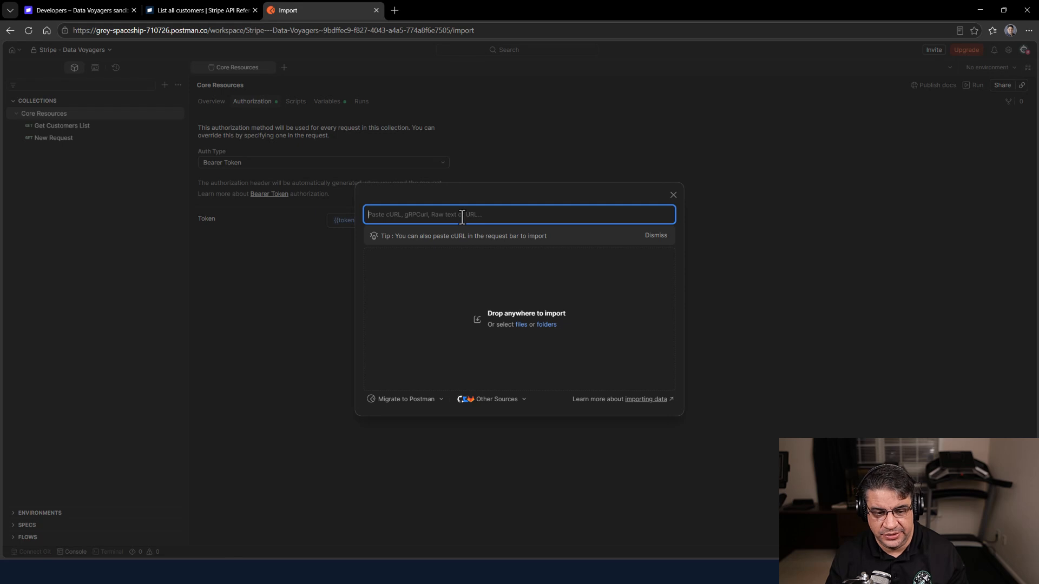
key("ctrl+v")
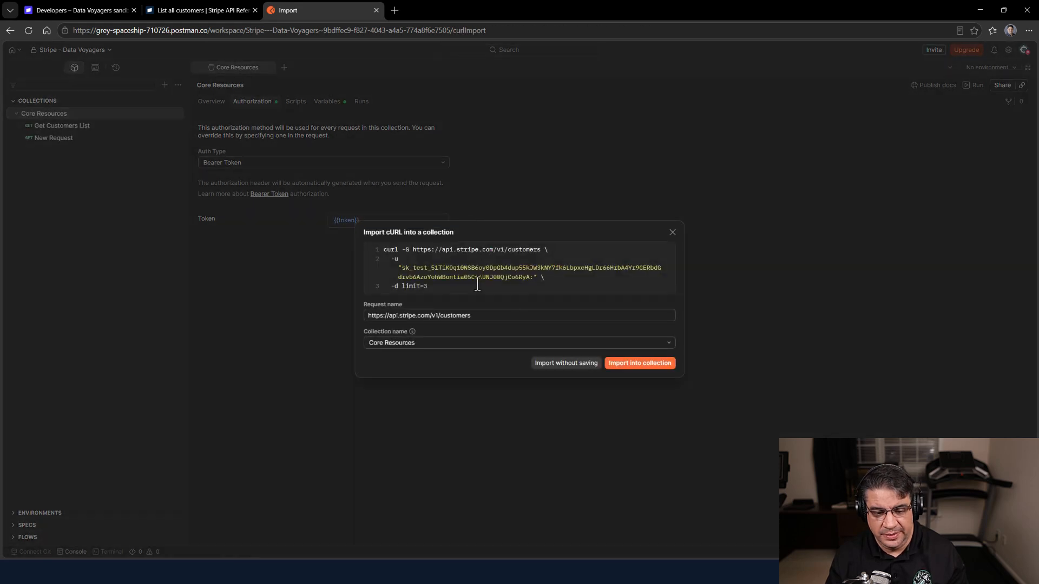
left_click(647, 364)
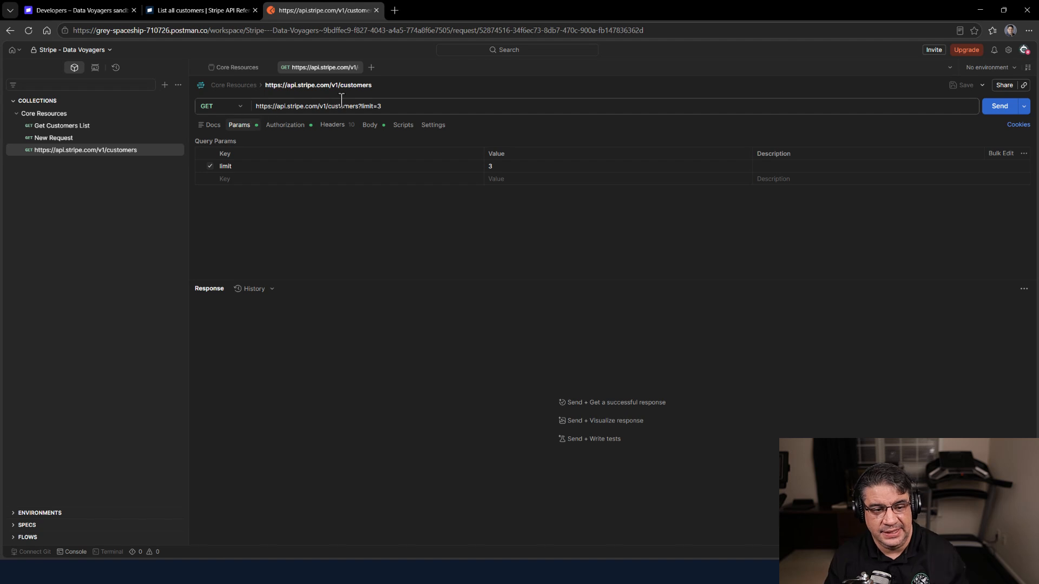
Set the imported customers request's authorization type to Inherit auth from parent
left_click(287, 128)
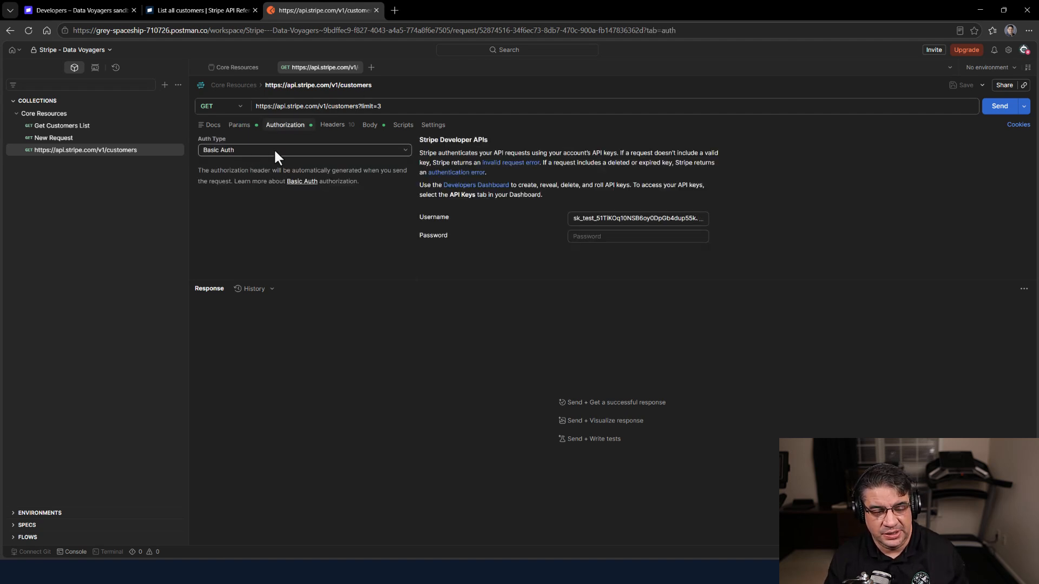
left_click(276, 152)
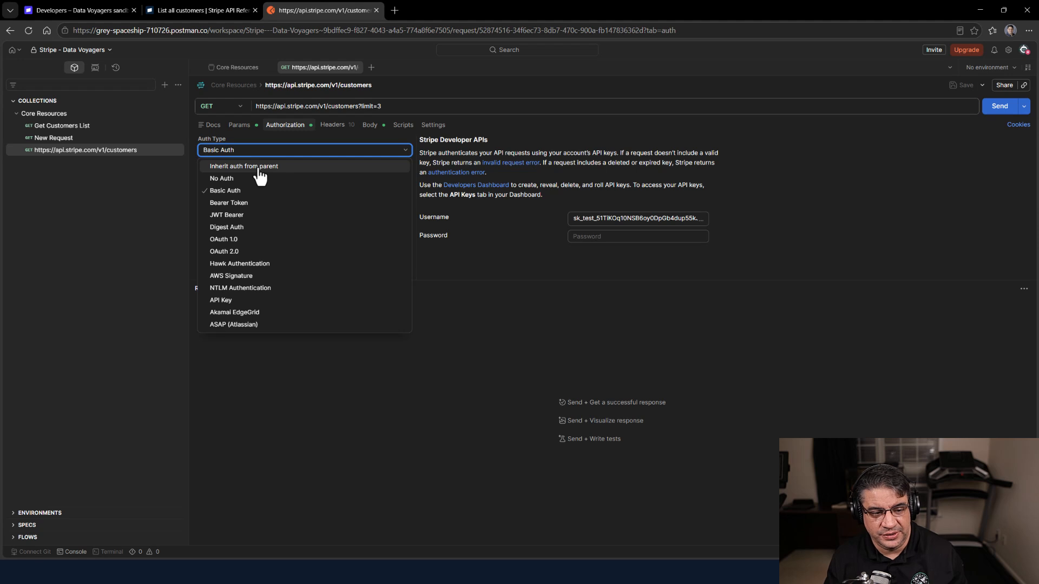
left_click(259, 169)
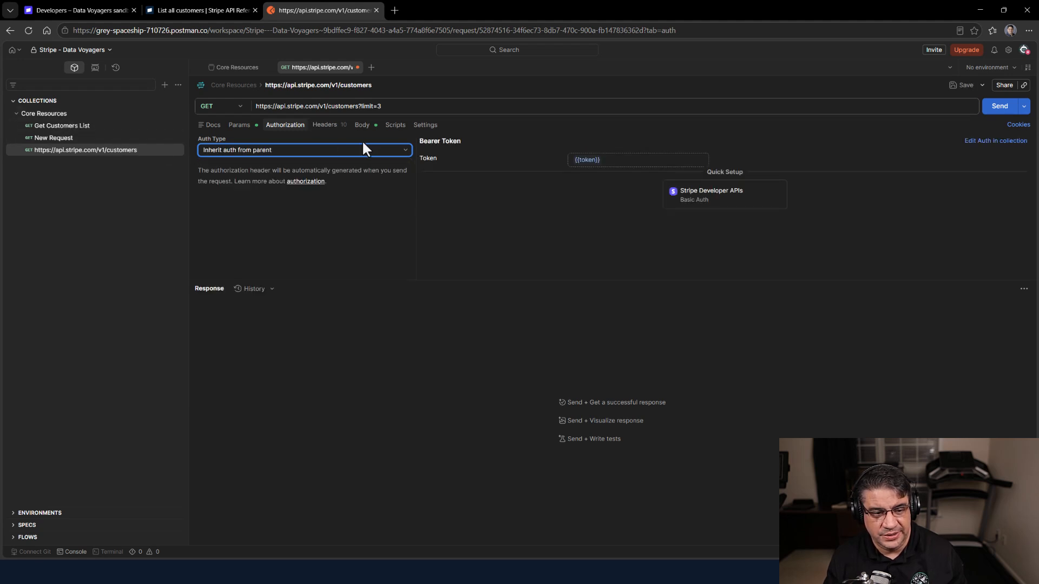
Compare the imported request's limit entry in the body and query parameters, checking the raw and x-www-form-urlencoded body formats
left_click(362, 126)
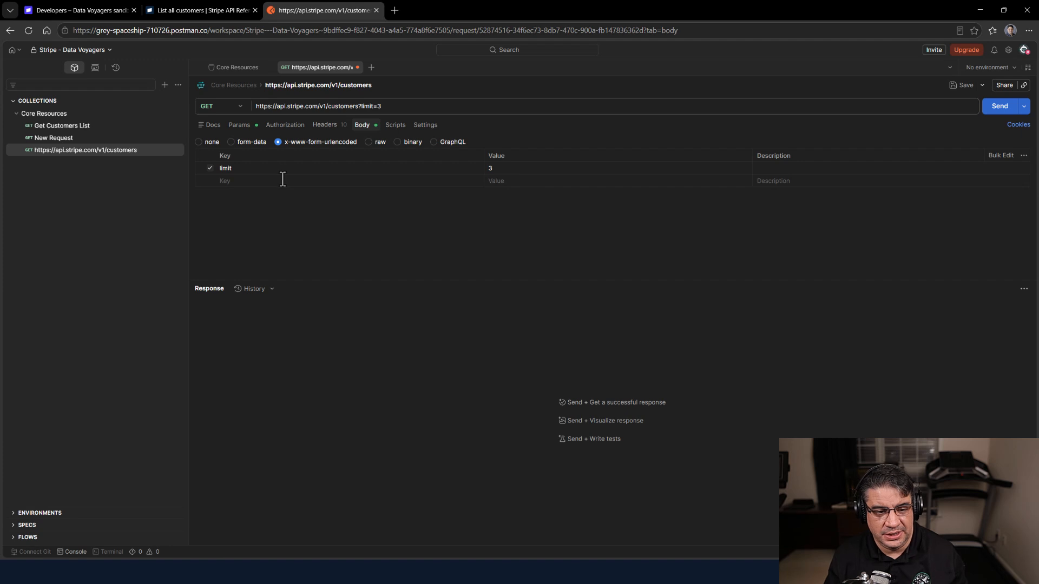
left_click(241, 126)
left_click(362, 130)
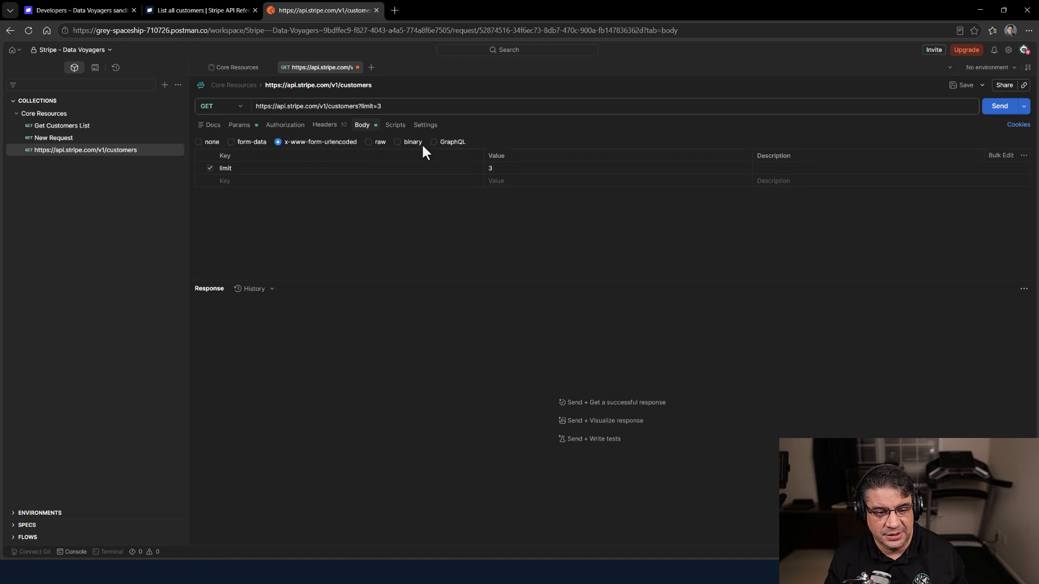
left_click(370, 145)
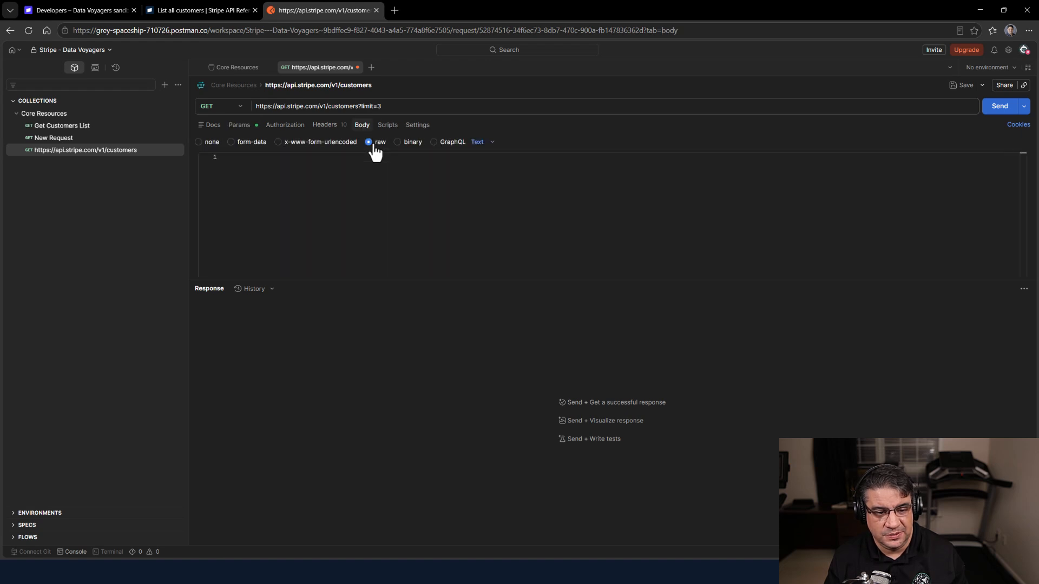
left_click(402, 149)
left_click(278, 143)
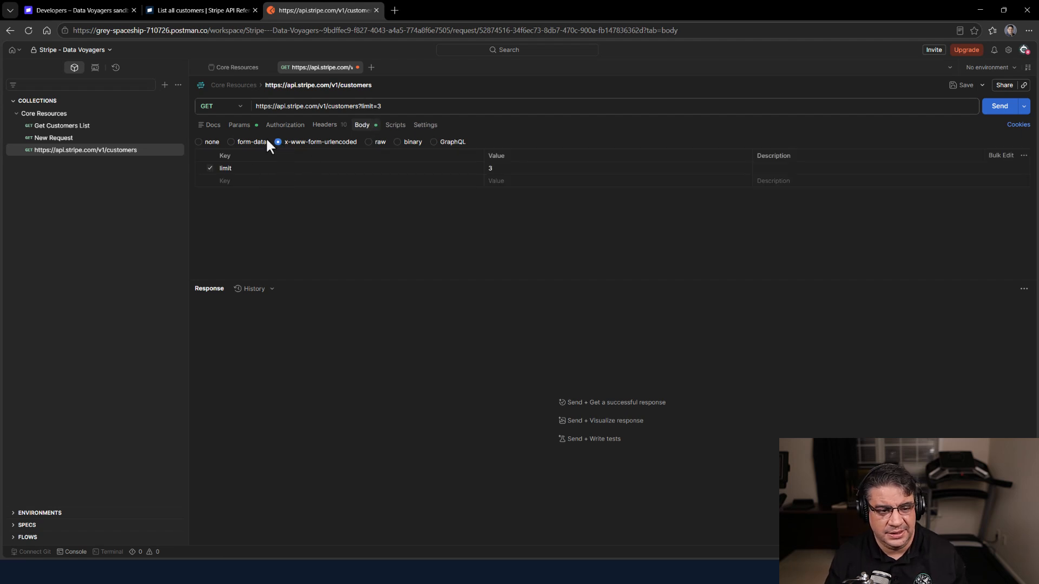
left_click(241, 126)
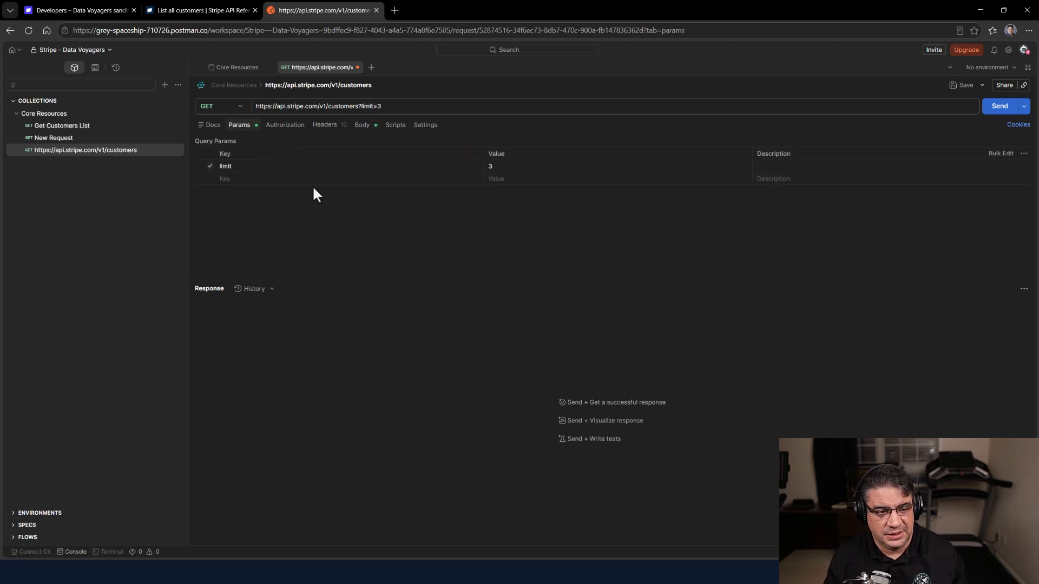
Save the imported customers request and open its authorization settings
key("ctrl+s")
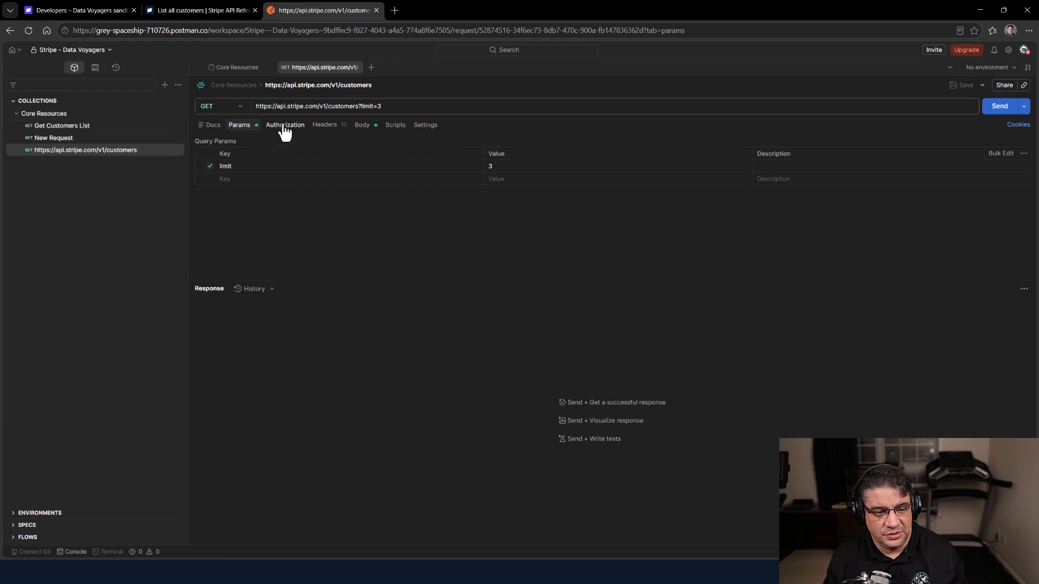
left_click(285, 125)
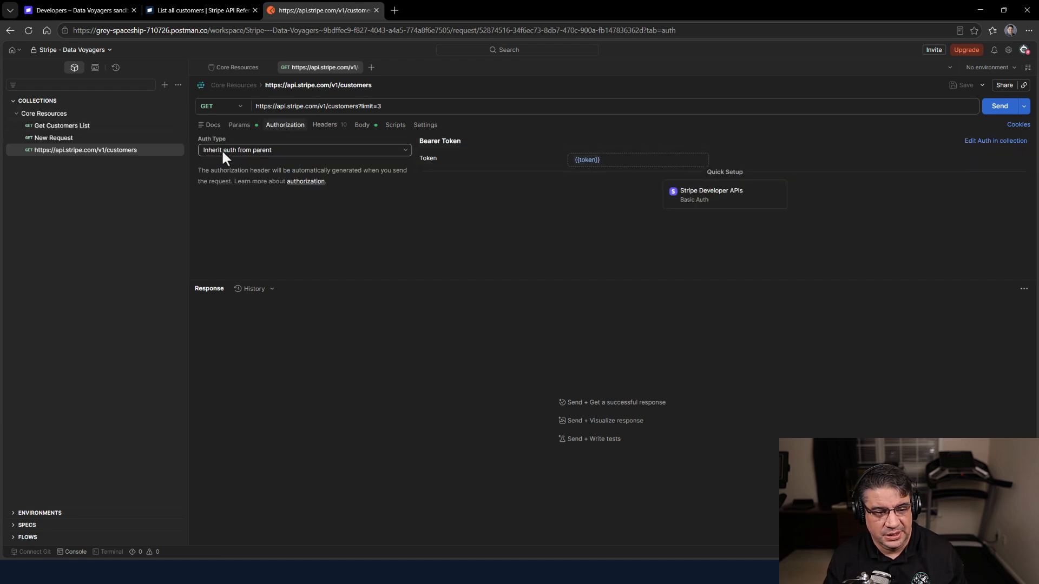
Review the Core Resources collection's authorization settings and the token variable they reference
left_click(56, 115)
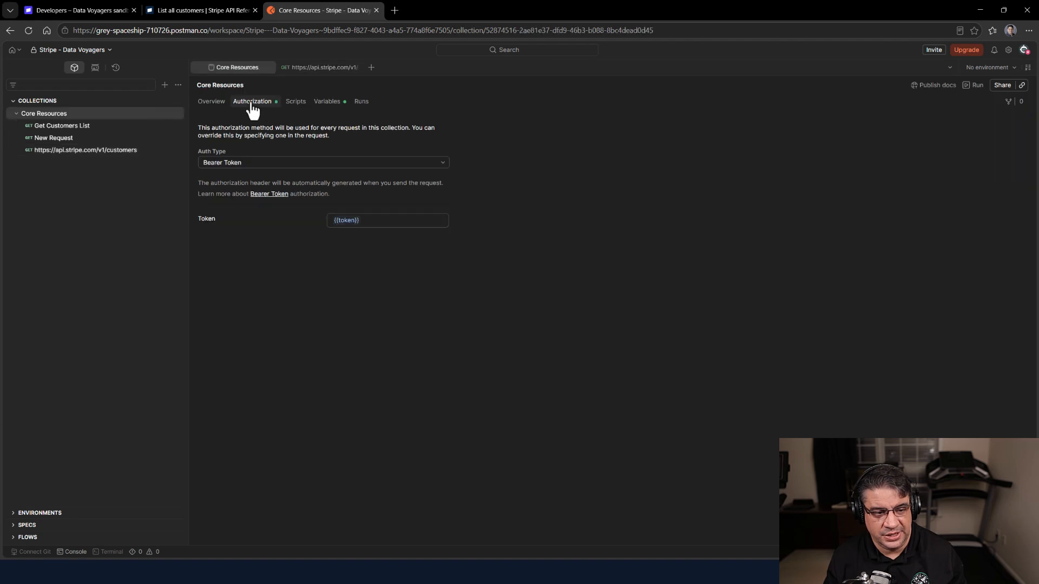
left_click(252, 103)
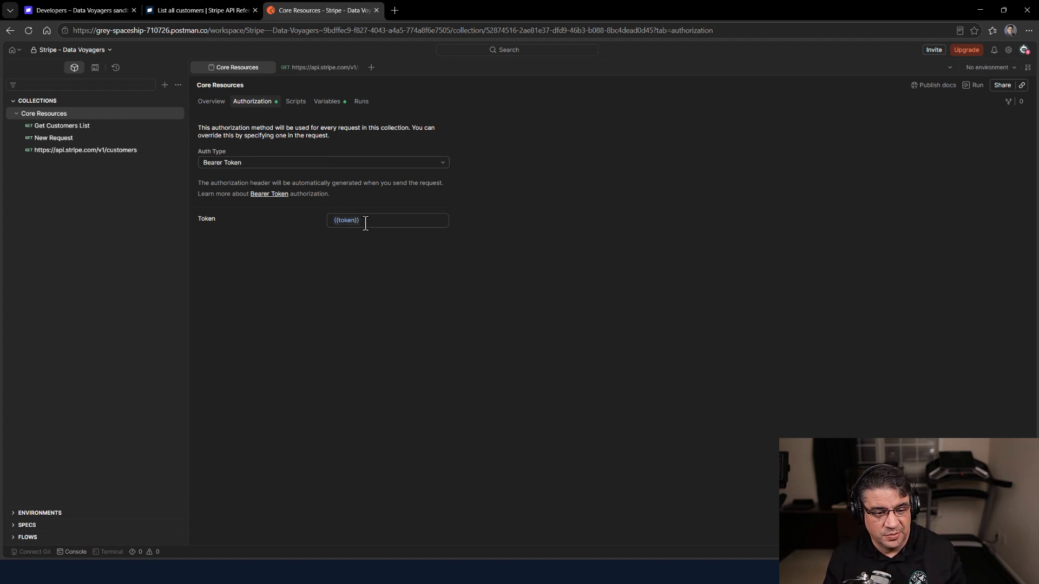
left_click(329, 103)
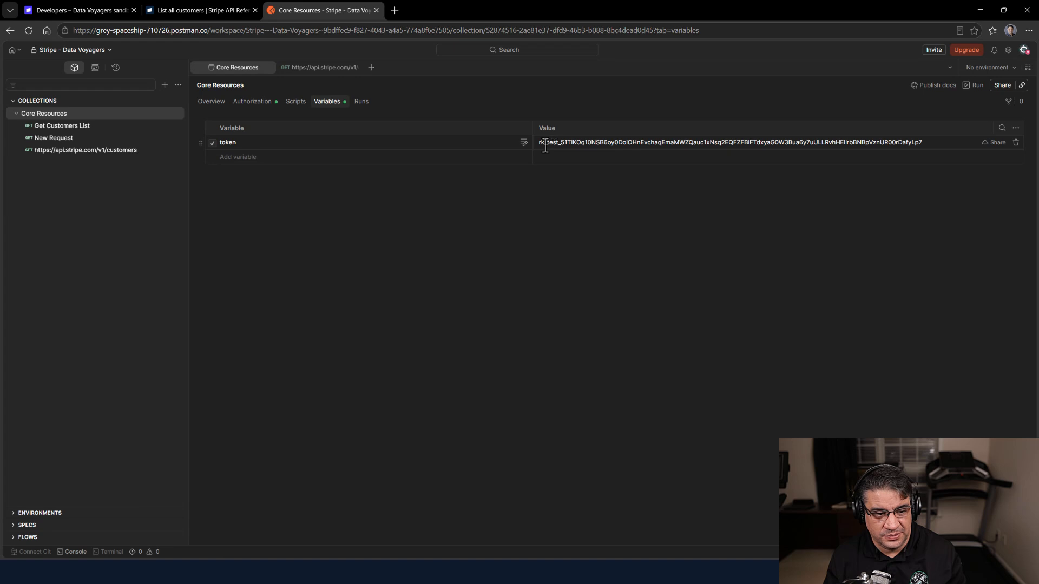
left_click(285, 144)
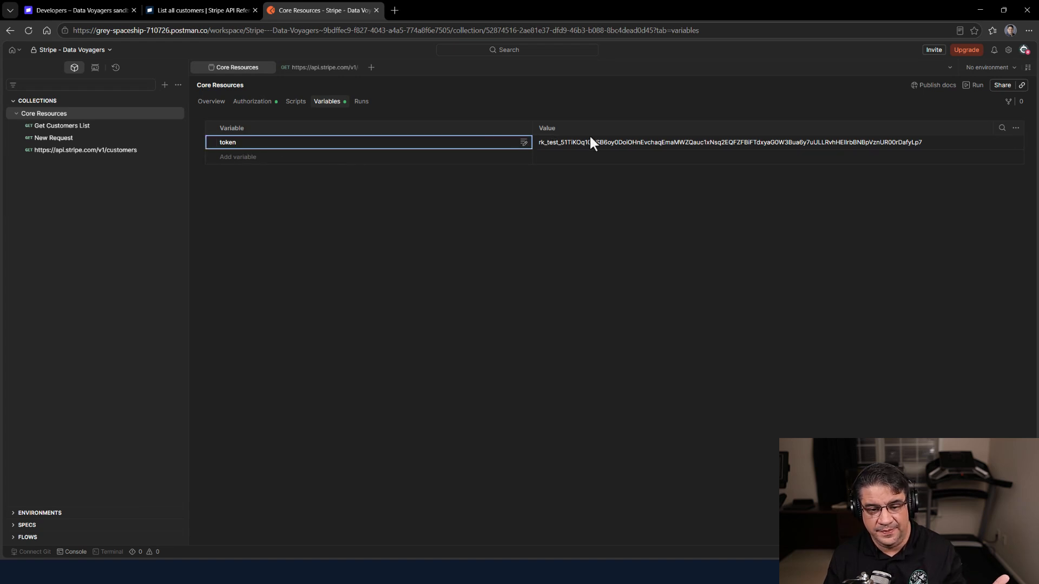
left_click(602, 144)
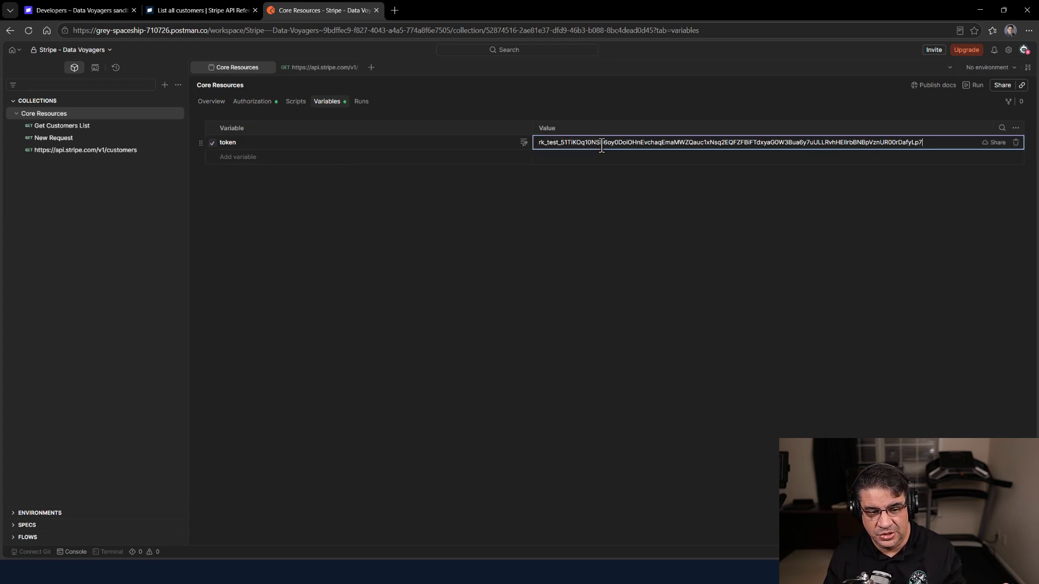
left_click(252, 102)
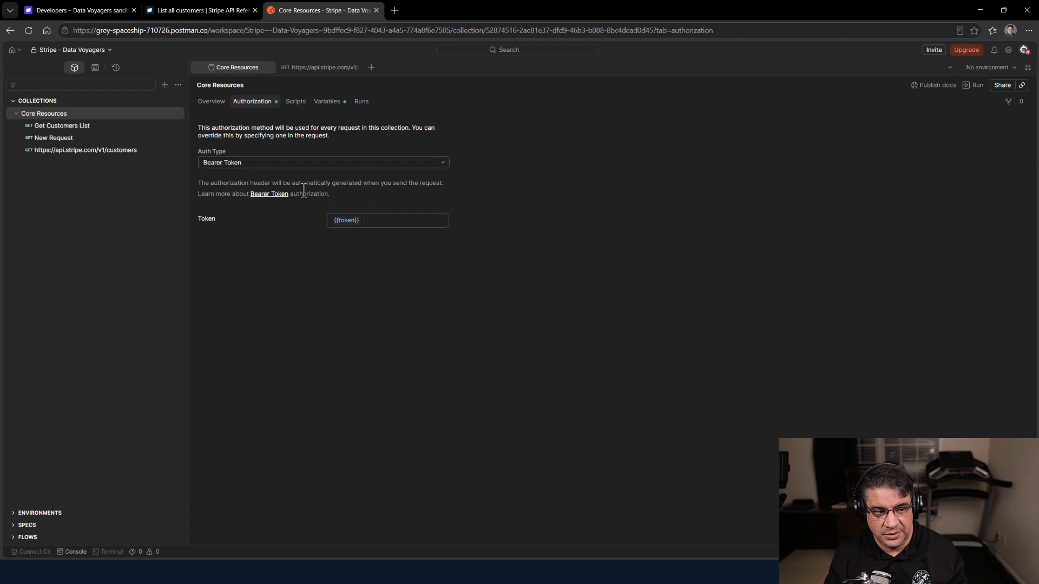
Send the imported customers request with its inherited authorization and enlarge the response area
left_click(84, 152)
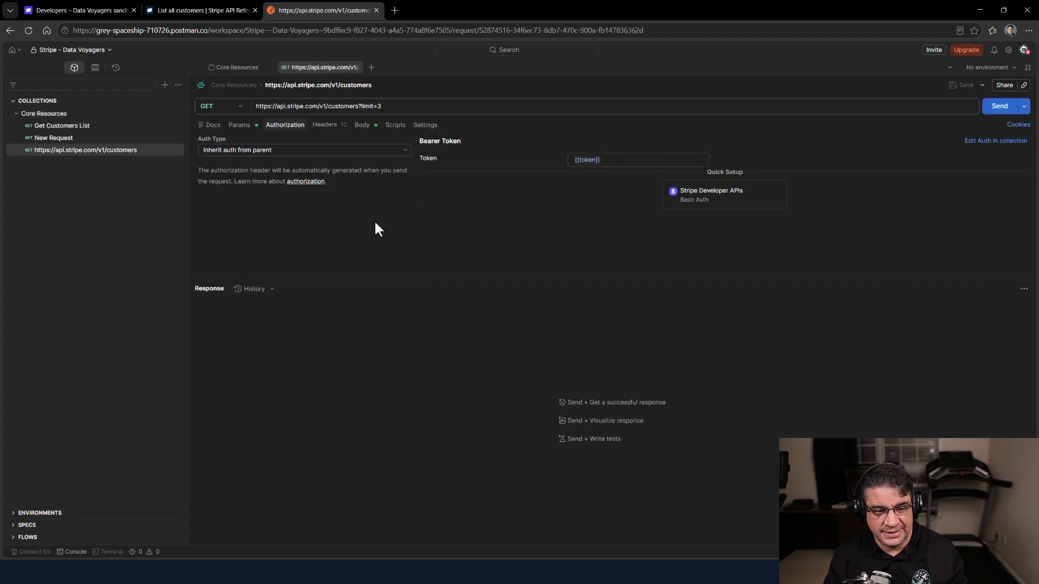
left_click(998, 107)
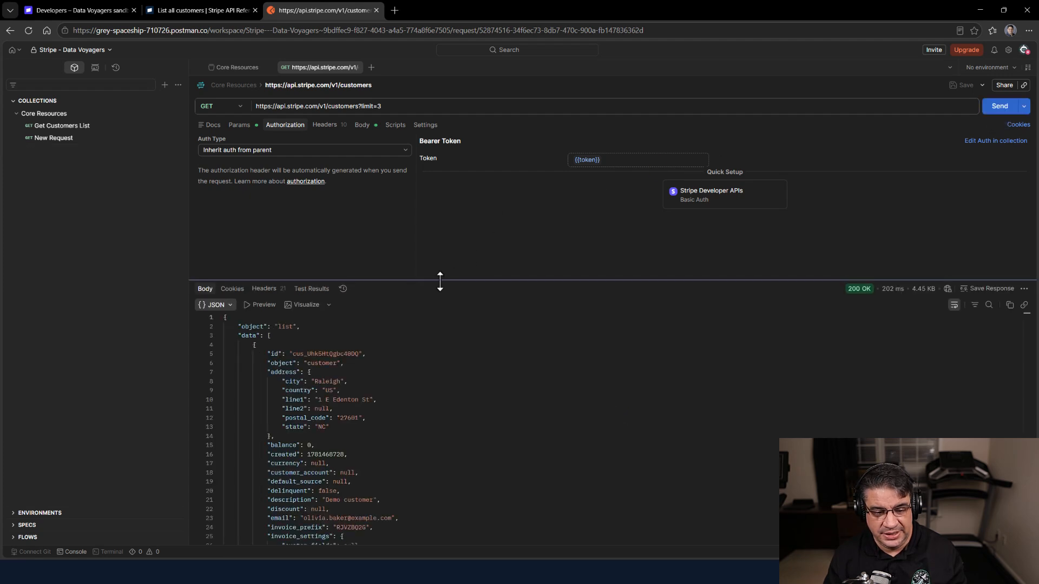
left_click_drag(440, 281, 436, 220)
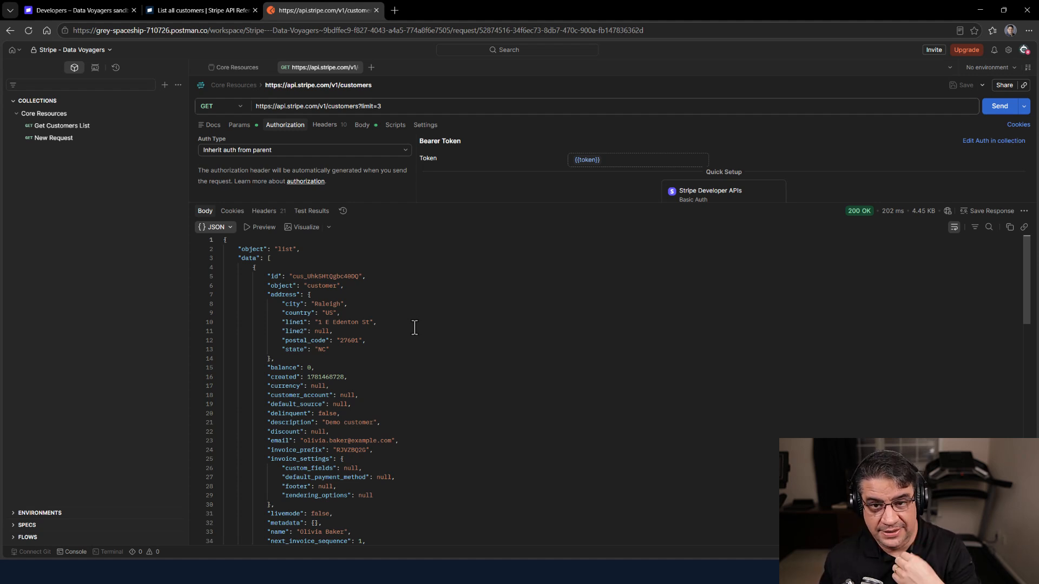
Examine the opening lines of the response and the request URL's base address, version path and limit parameter
left_click(309, 258)
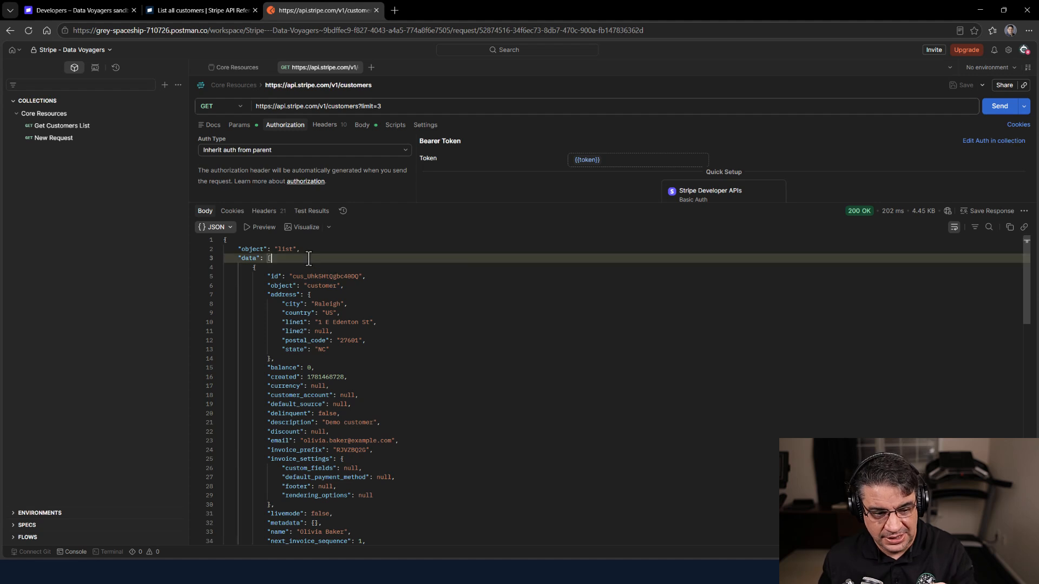
left_click(335, 250)
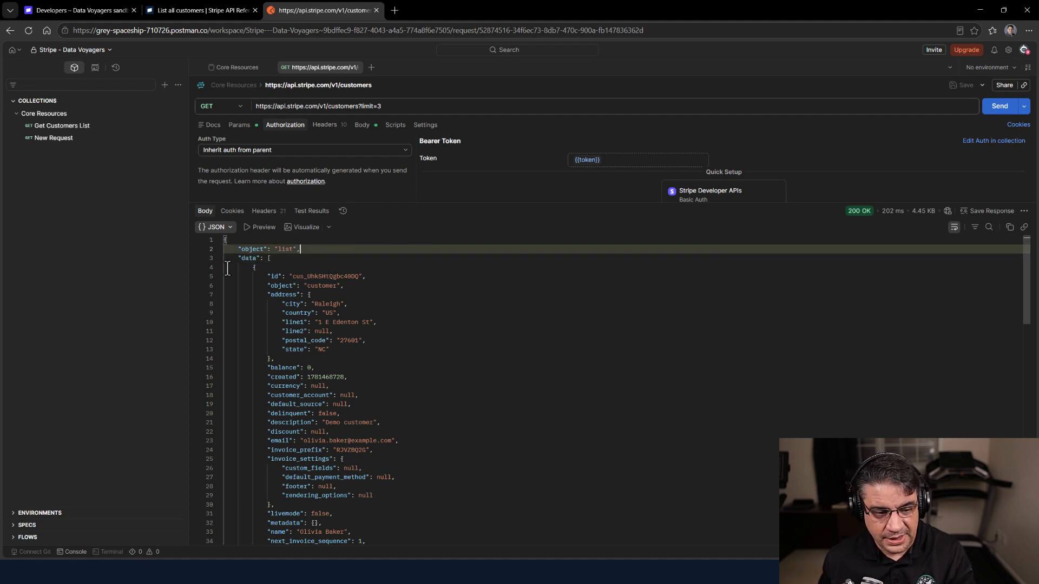
left_click(395, 268)
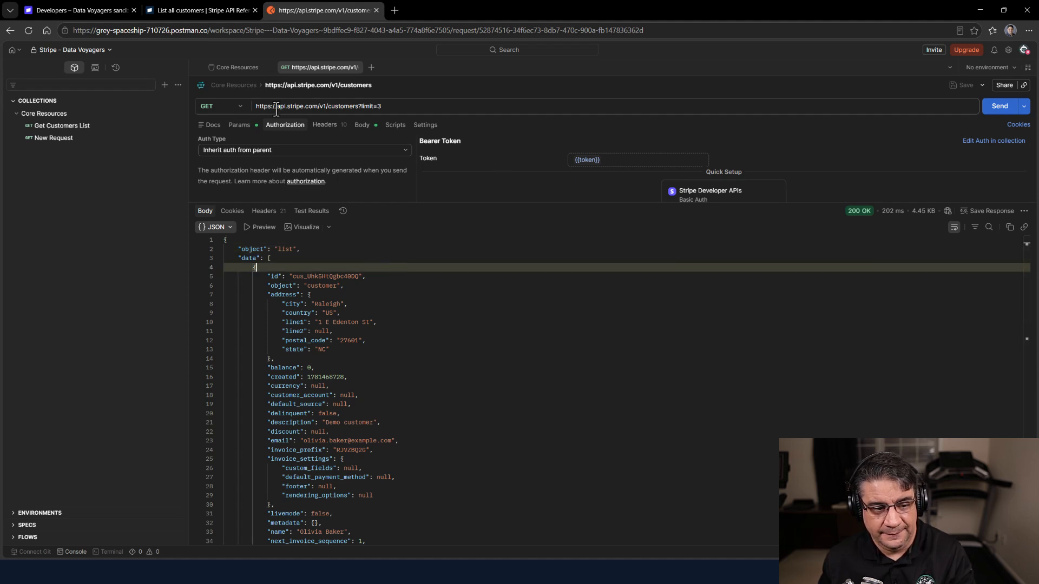
left_click_drag(318, 107, 250, 111)
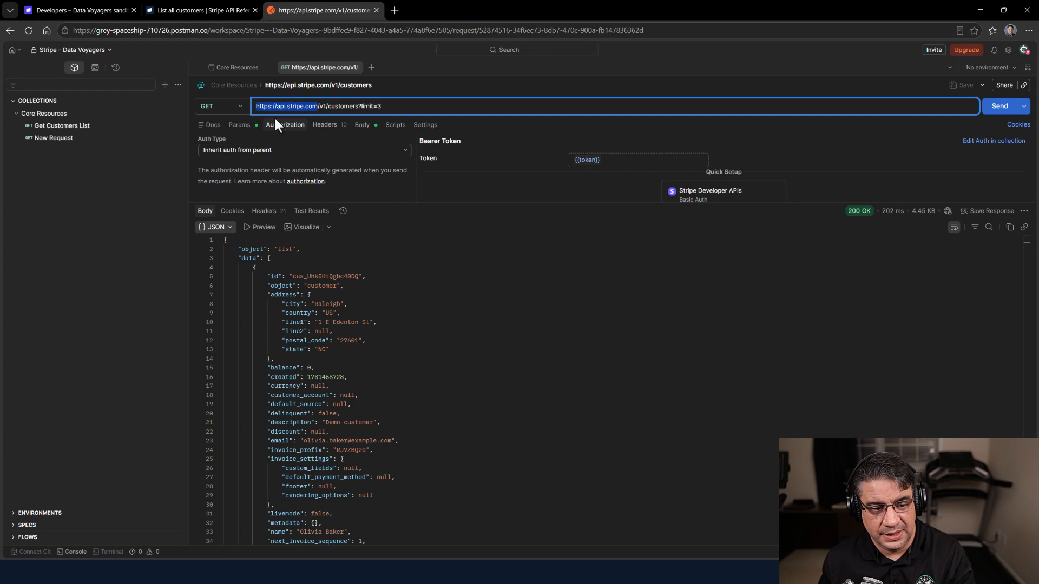
left_click(323, 107)
left_click_drag(323, 108, 363, 107)
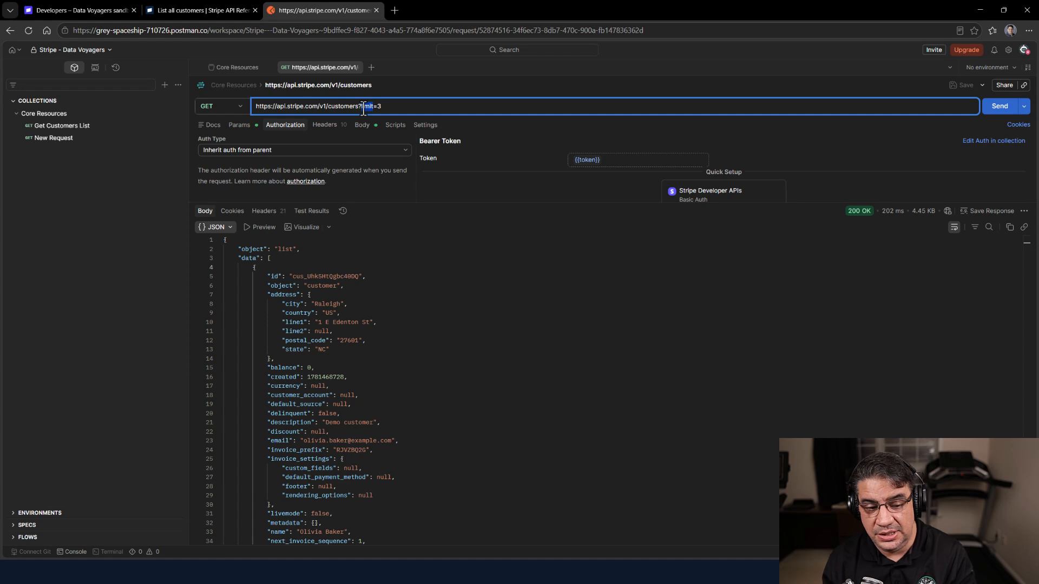
double_click(365, 107)
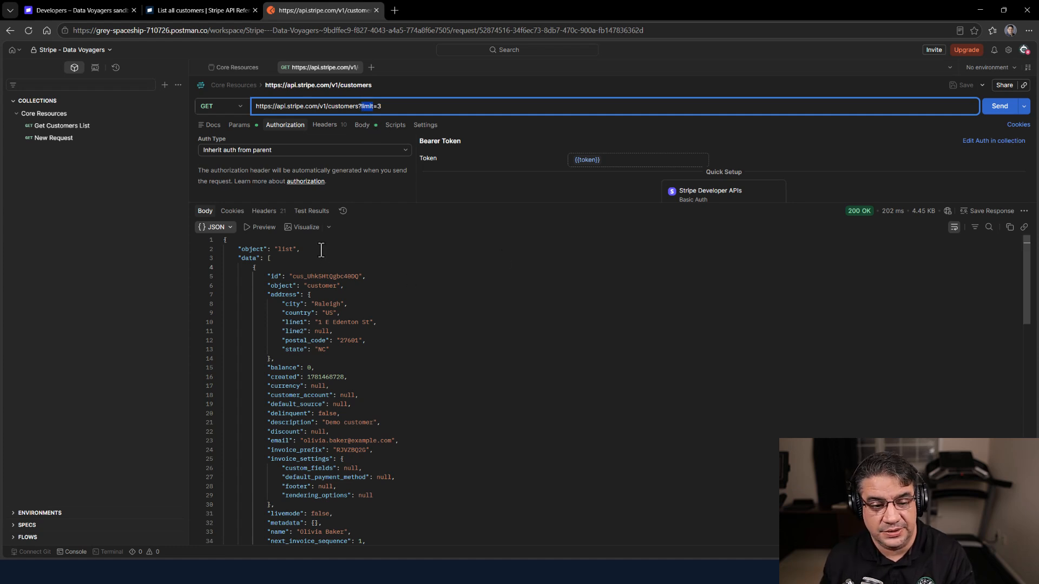
Examine the top-level object and data fields of the JSON response
left_click(340, 250)
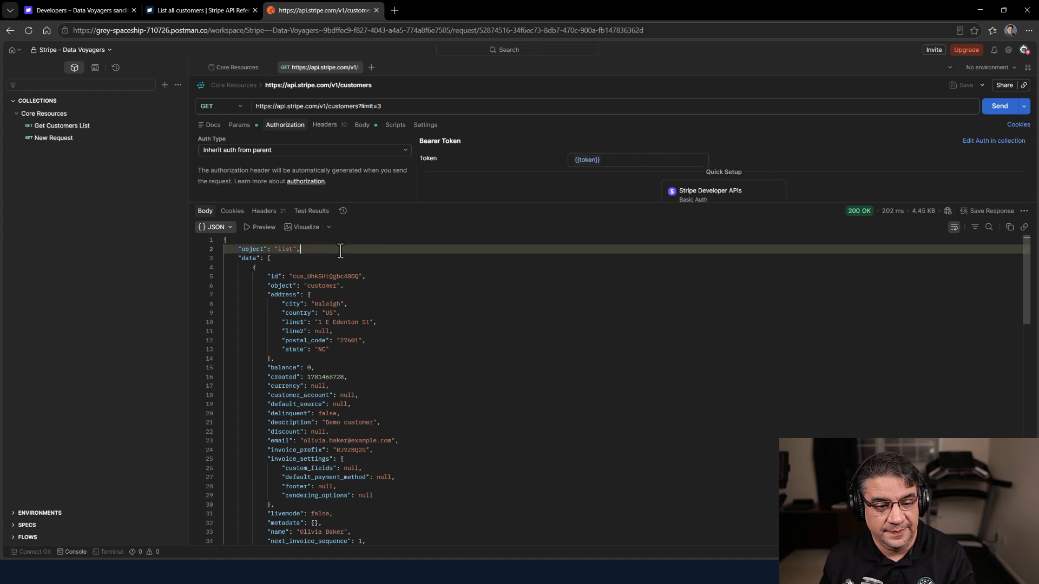
double_click(249, 248)
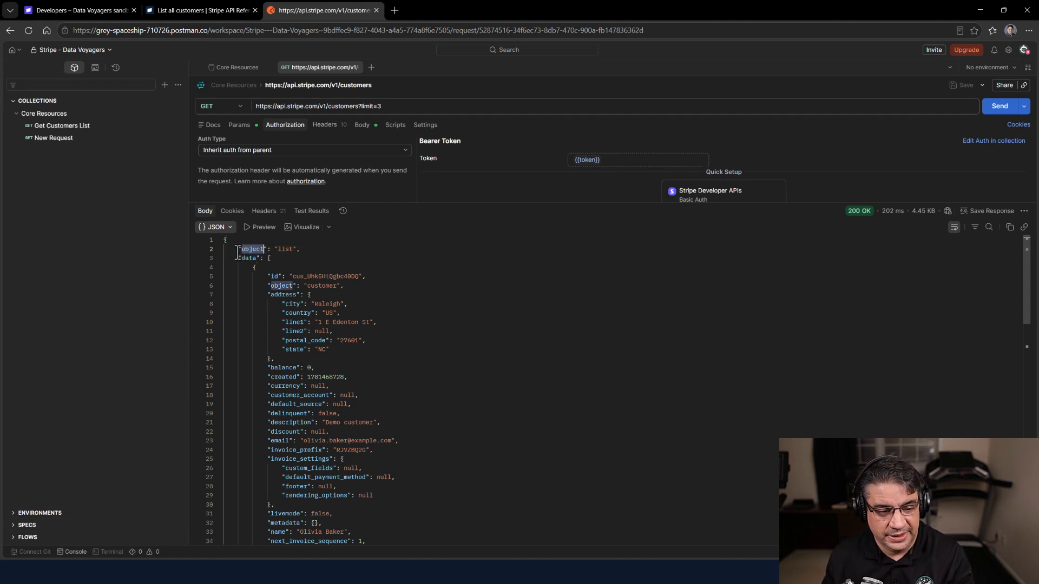
left_click(237, 252)
left_click(286, 258)
left_click(248, 249)
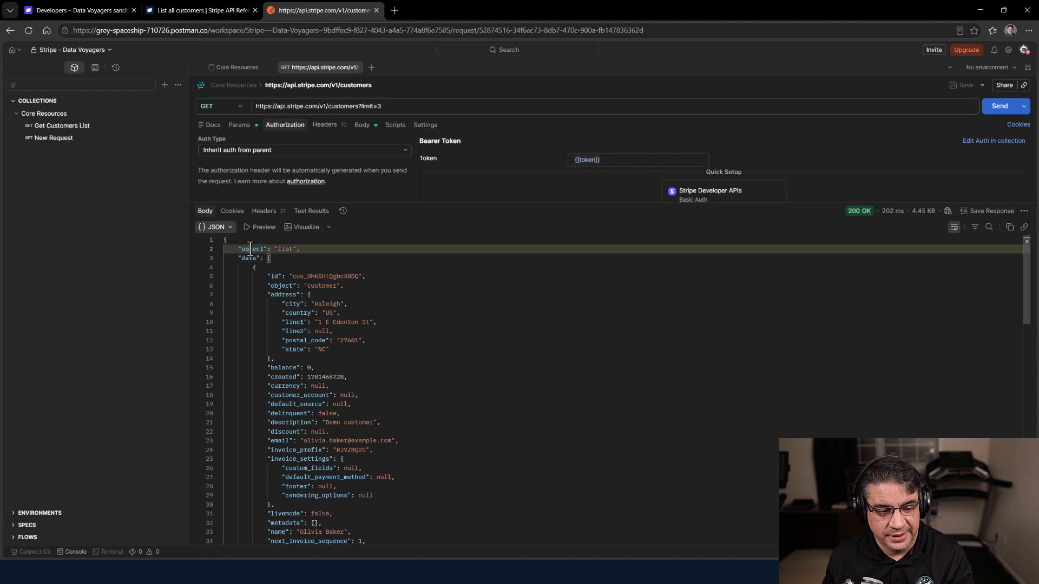
left_click(236, 249)
double_click(243, 249)
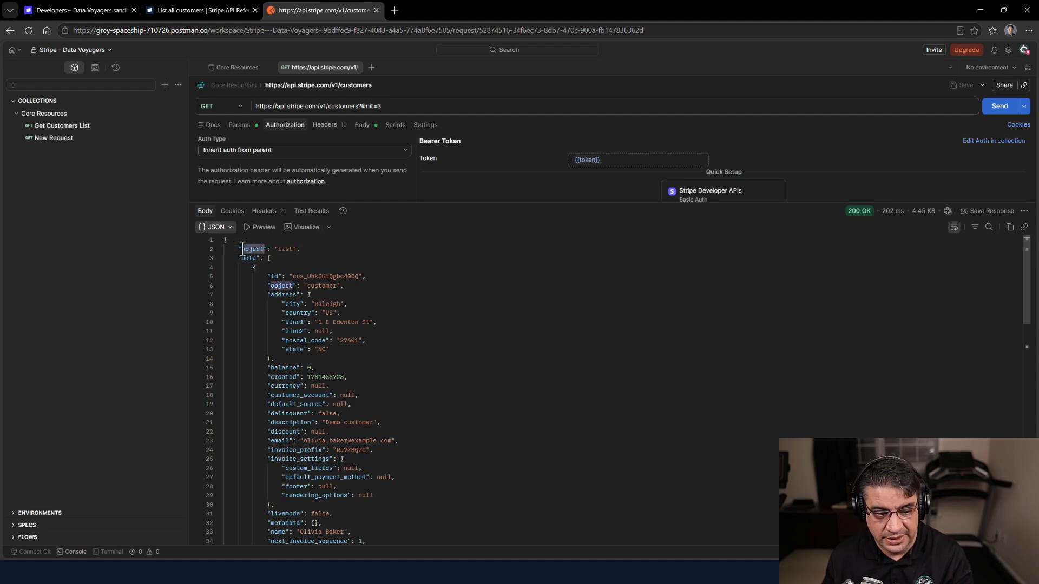
left_click(254, 249)
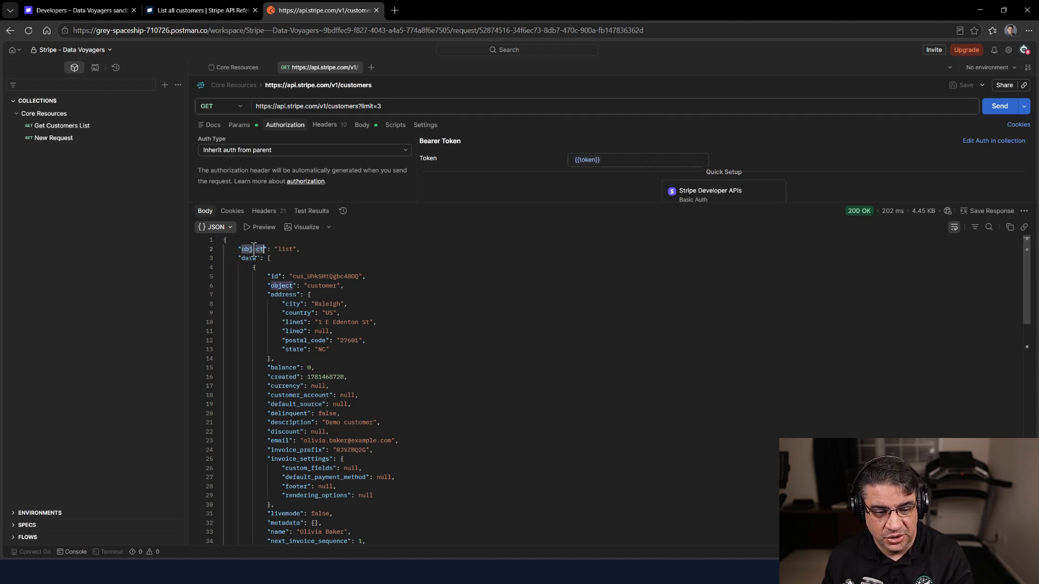
double_click(286, 248)
left_click(270, 259)
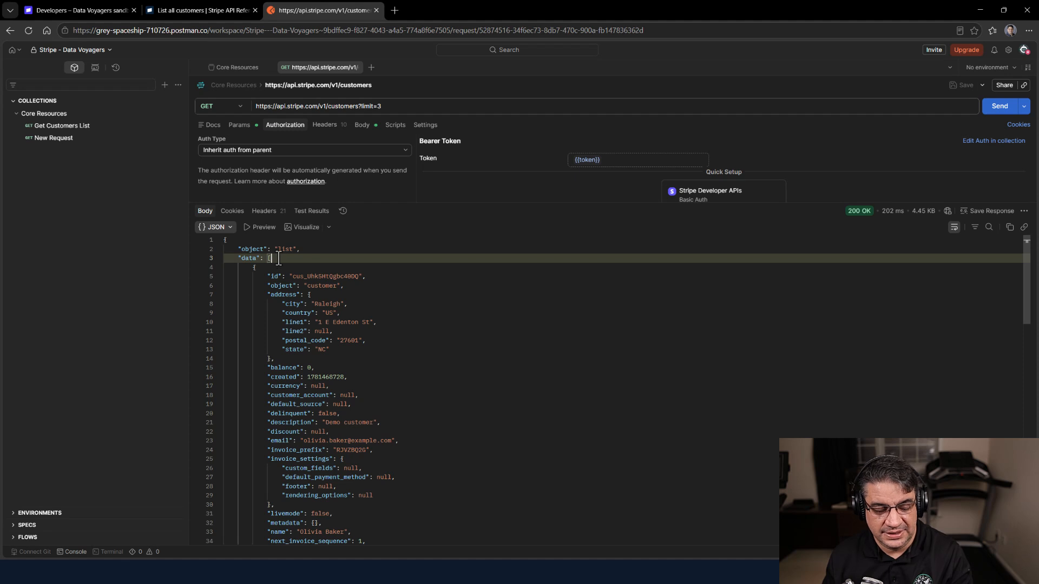
left_click(250, 259)
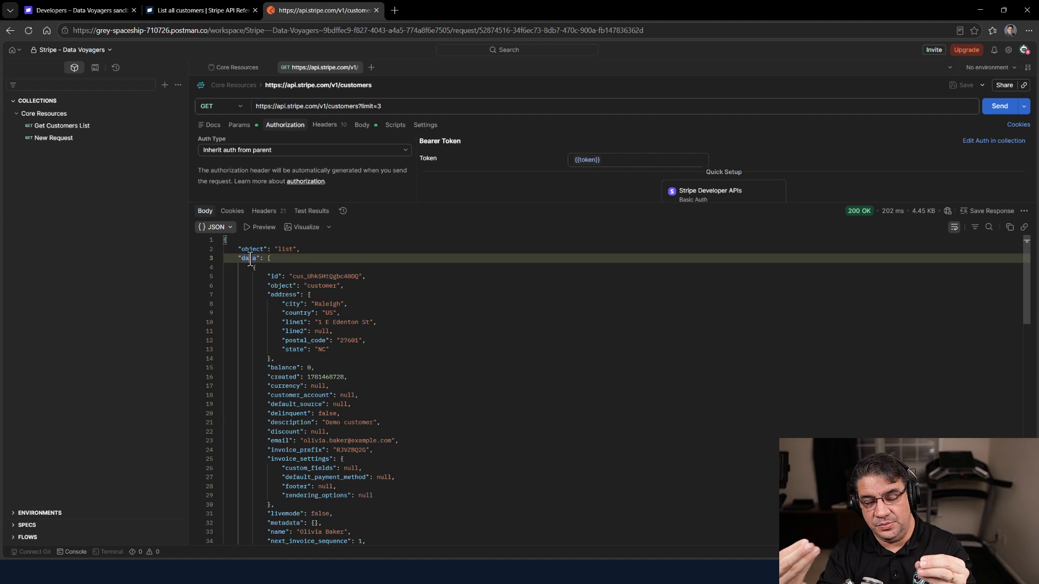
Collapse the data array in the JSON response to view only its top-level fields
left_click(219, 259)
left_click(220, 259)
left_click(219, 259)
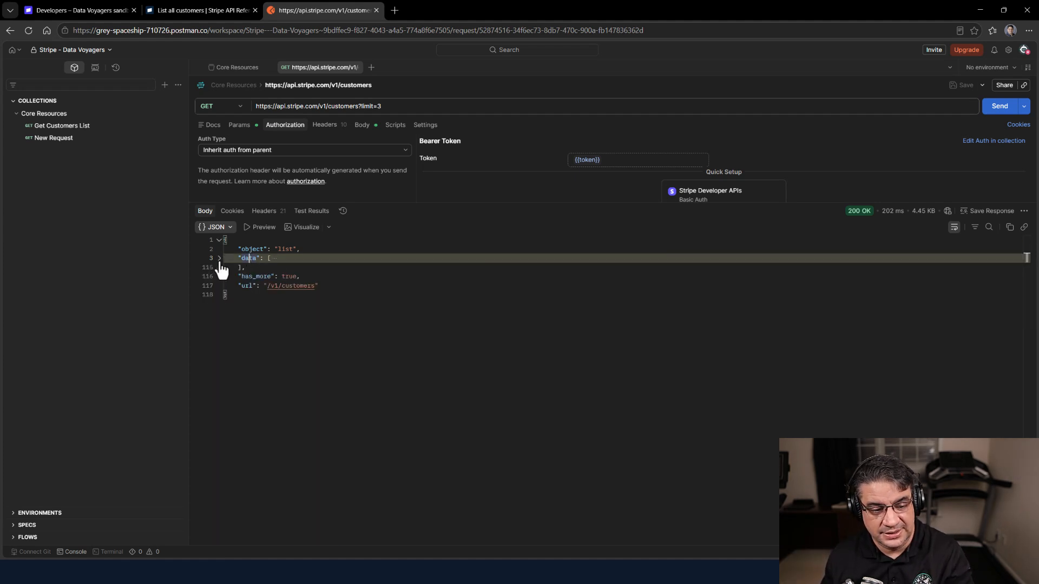
left_click(220, 259)
left_click(219, 259)
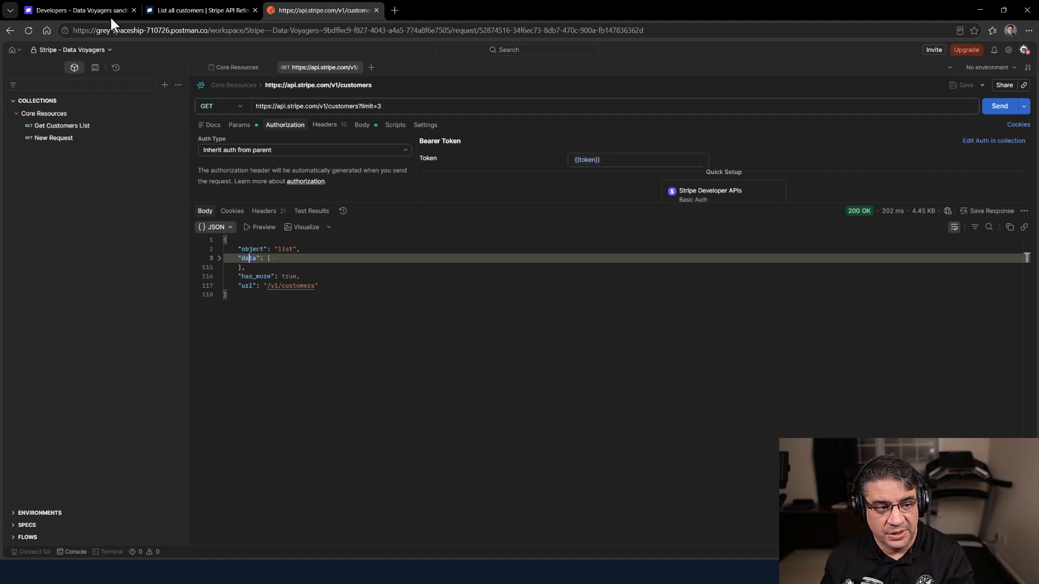
Switch to Stripe's API reference and highlight the data array in the List all customers sample response
left_click(175, 11)
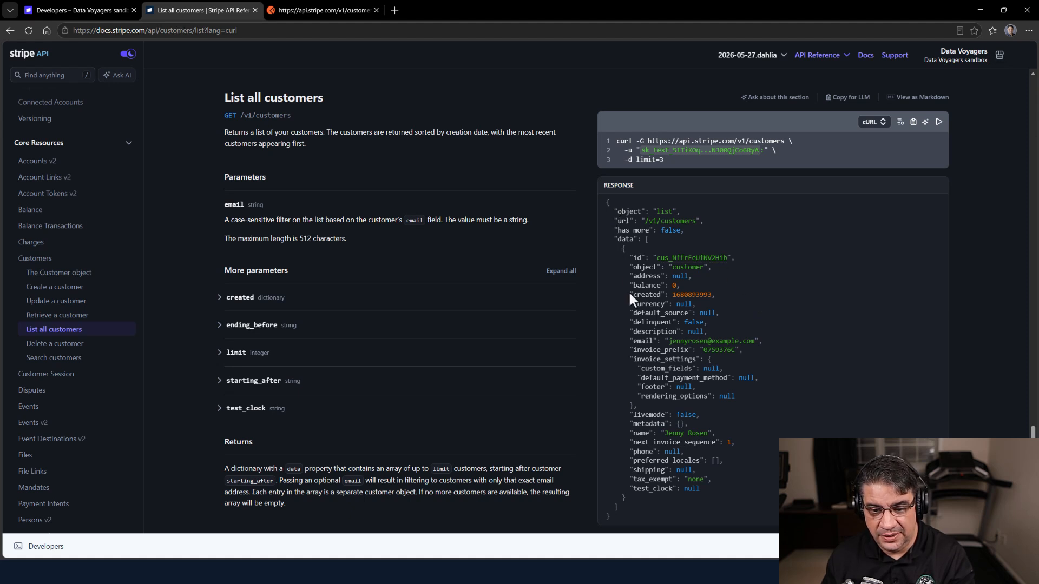
scroll(632, 269, "down", 2)
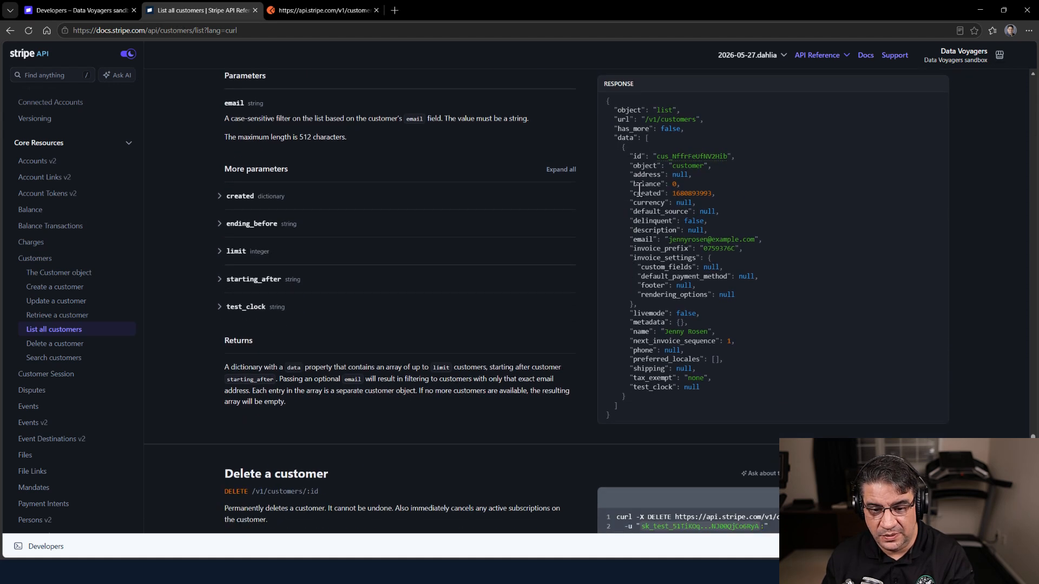
left_click_drag(646, 138, 708, 385)
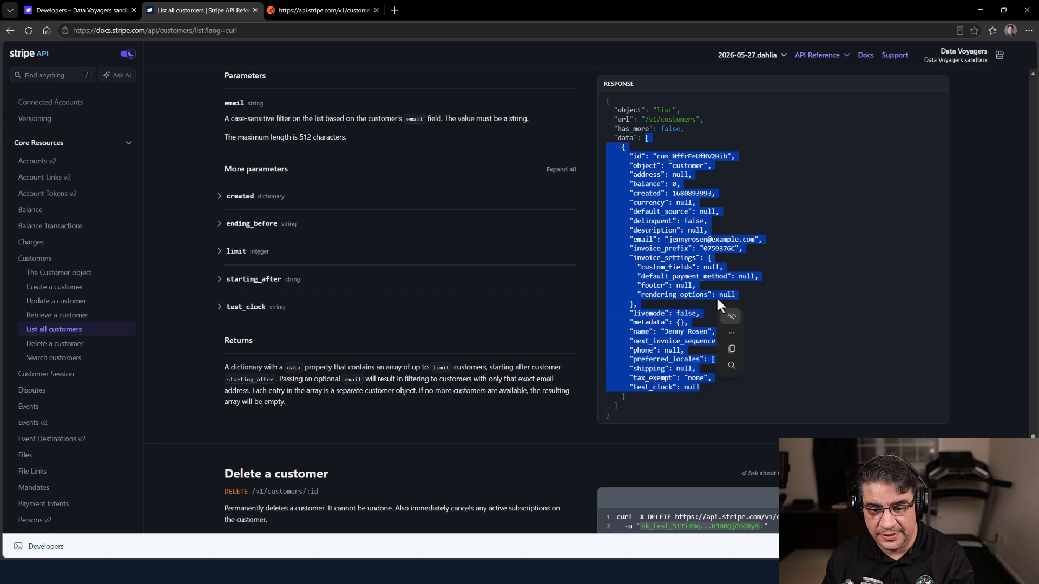
Return to Postman, inspect the response's object, has_more and url fields, and expand the data array
left_click(325, 9)
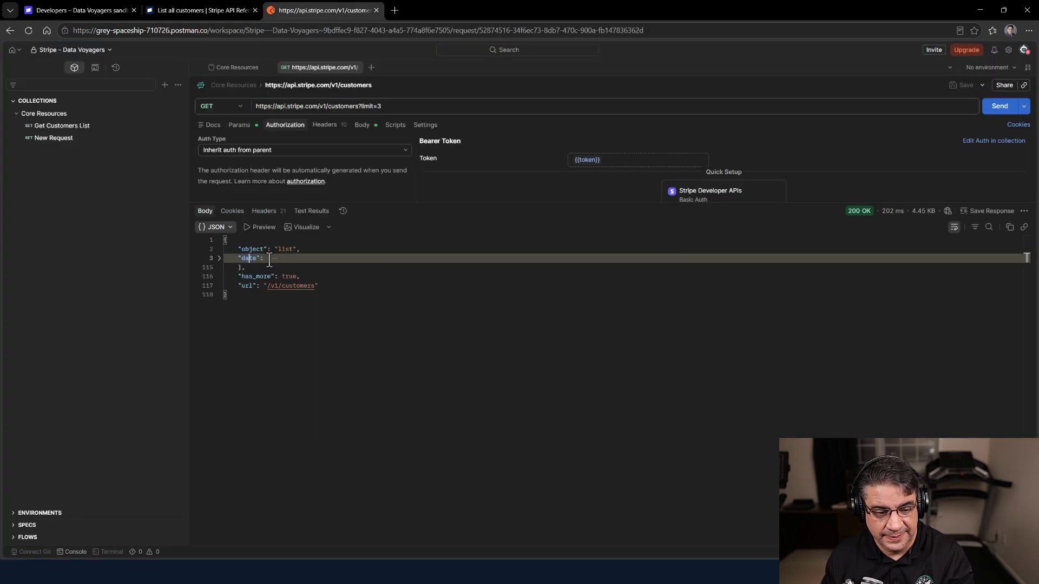
left_click_drag(249, 250, 268, 252)
double_click(246, 277)
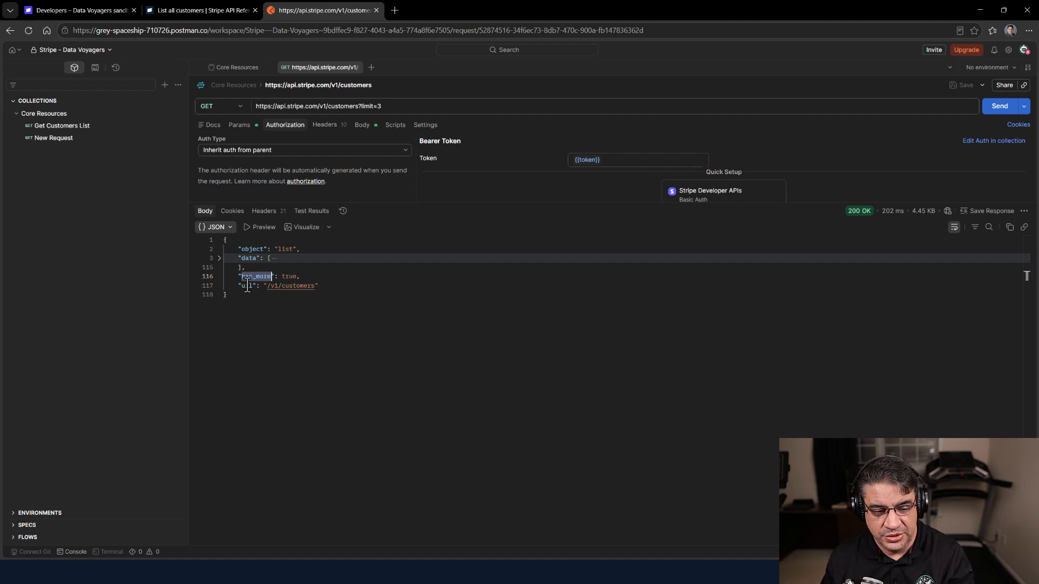
double_click(247, 286)
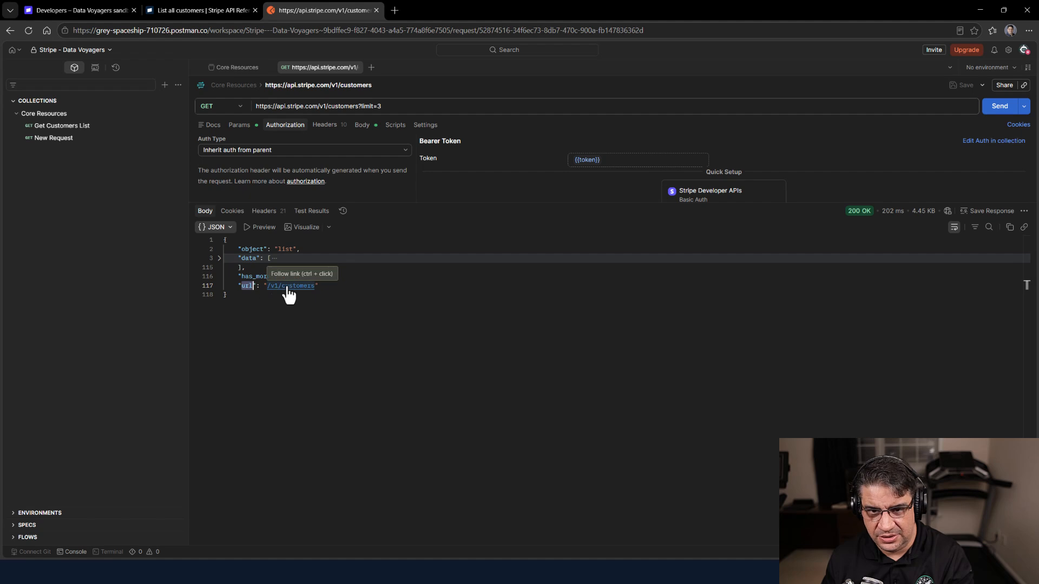
double_click(250, 277)
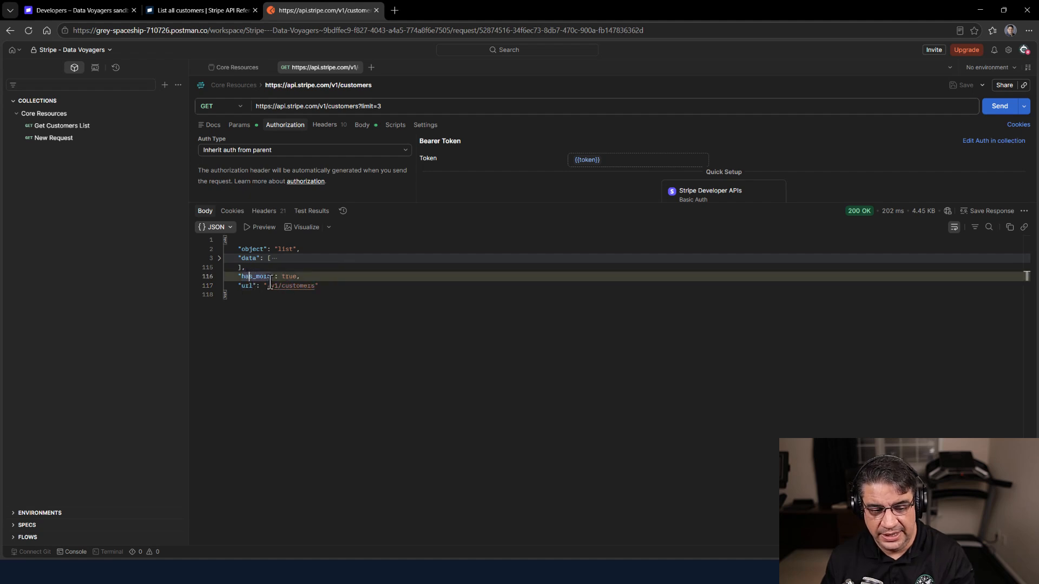
double_click(253, 277)
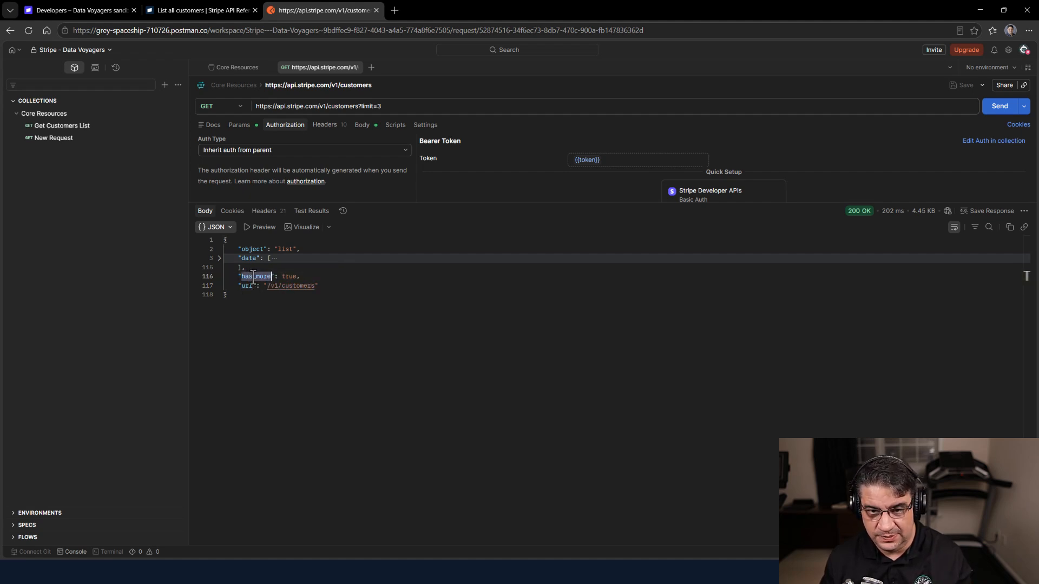
left_click(220, 261)
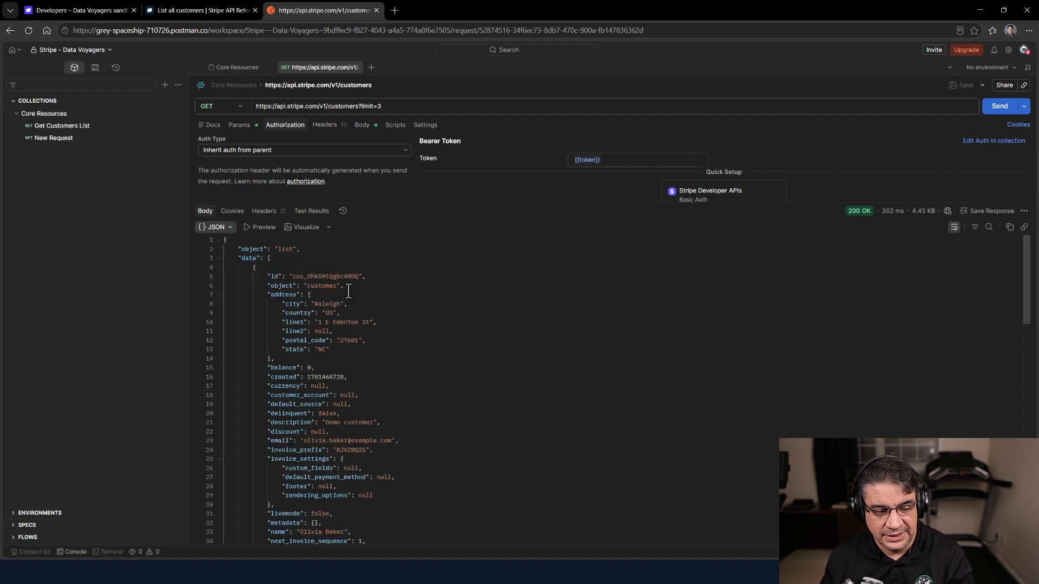
Examine the opening brackets of the data array and its first customer object, collapsing and re-expanding the array
scroll(348, 290, "down", 2)
scroll(348, 290, "up", 2)
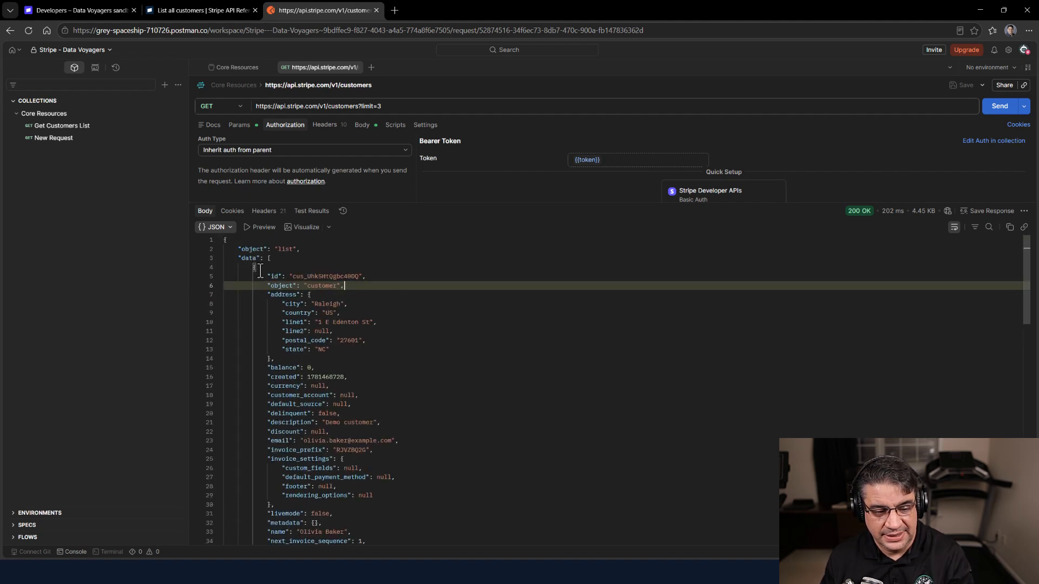
left_click(259, 267)
left_click(275, 258)
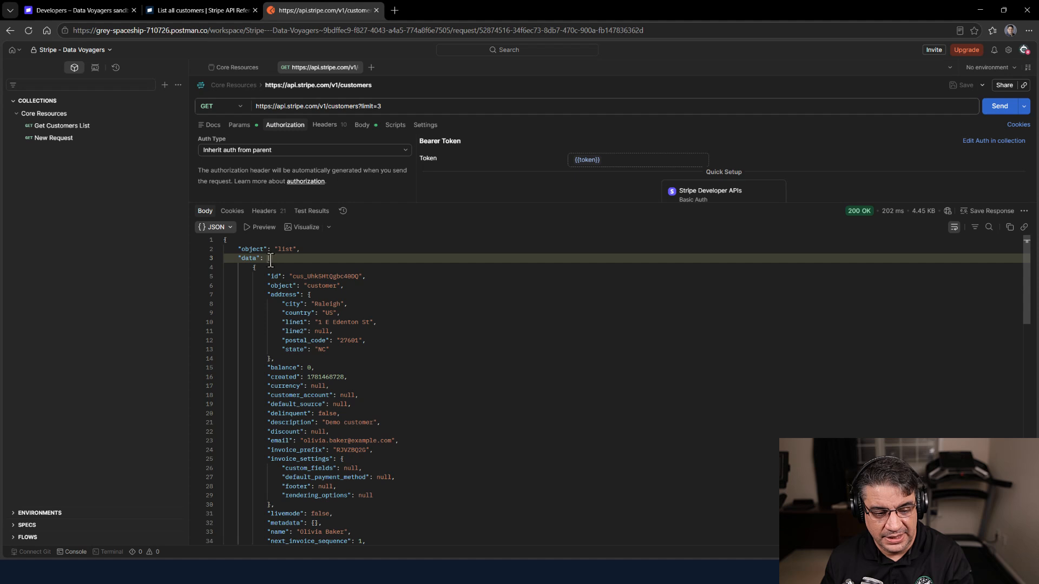
left_click(219, 260)
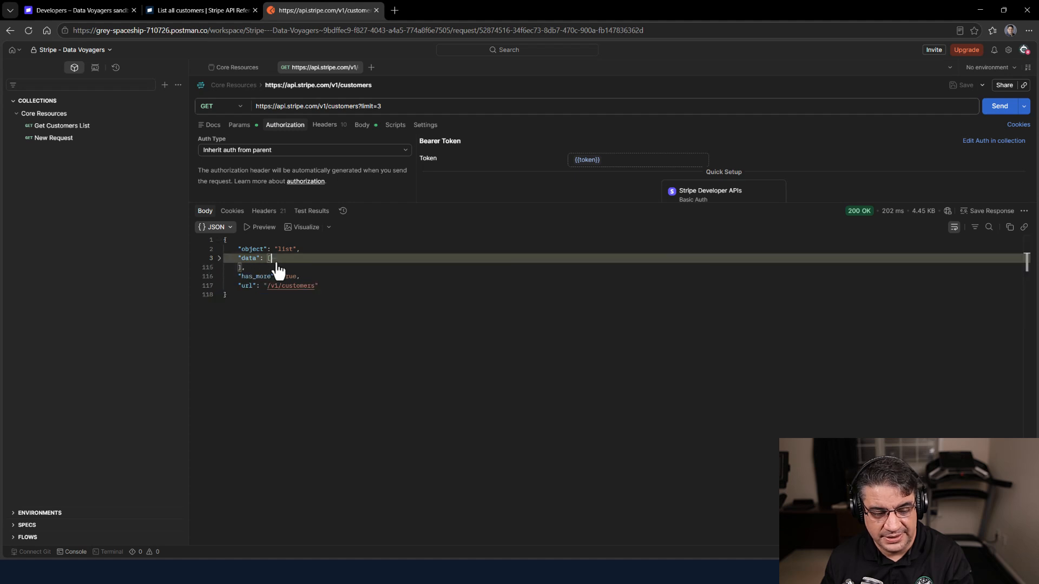
left_click(219, 259)
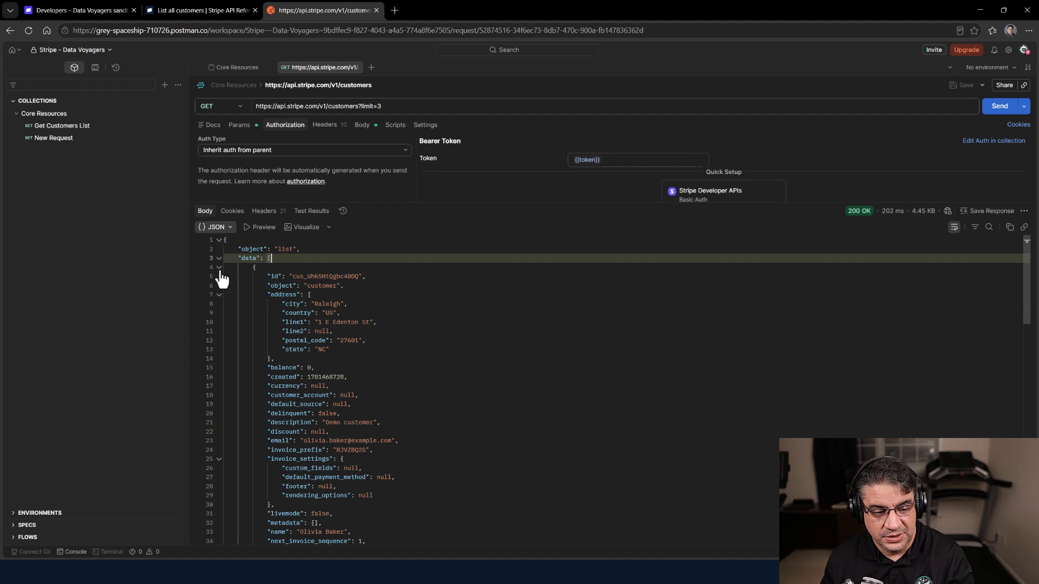
Collapse each customer object inside the data array of the JSON response
left_click(219, 268)
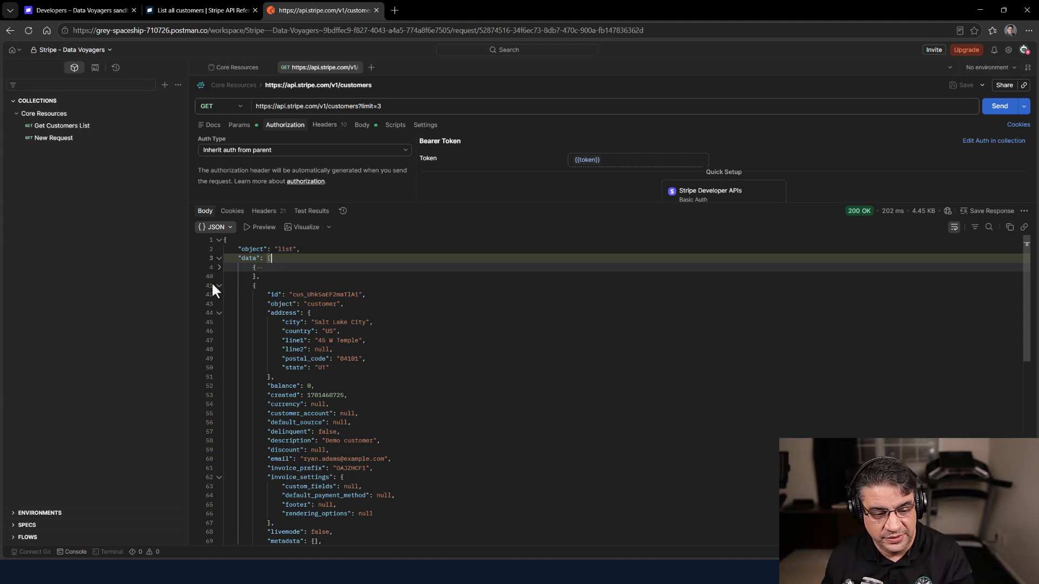
left_click(220, 286)
left_click(219, 304)
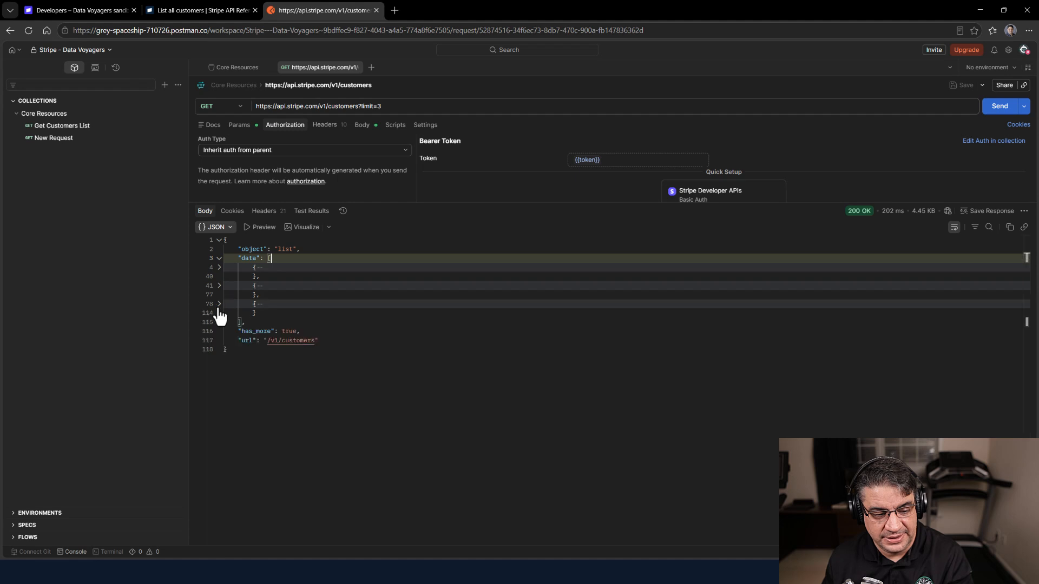
left_click(259, 268)
Expand the first customer object in the data array and highlight its id value
left_click(219, 267)
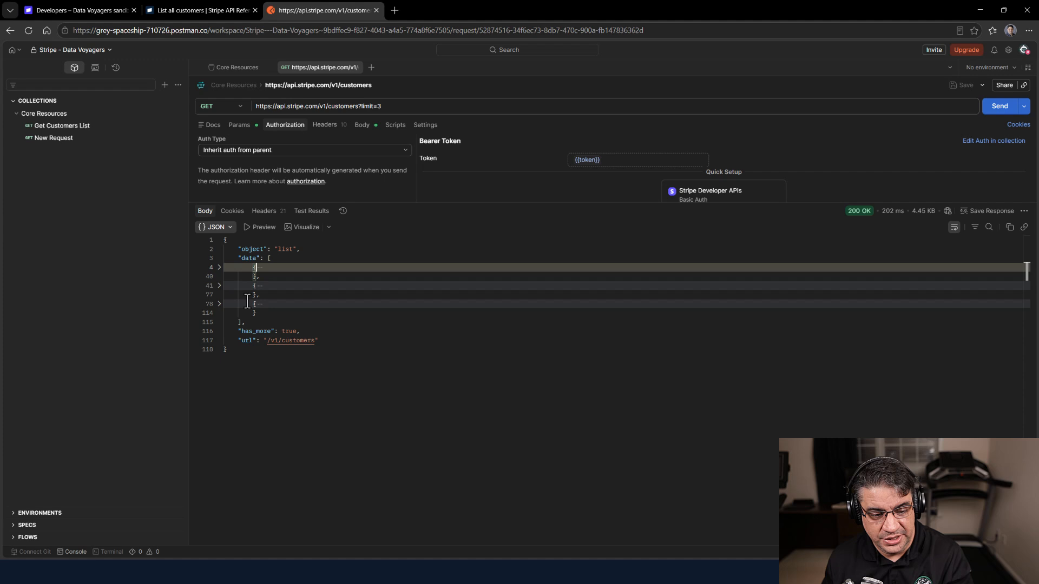
left_click(220, 268)
scroll(327, 263, "down", 1)
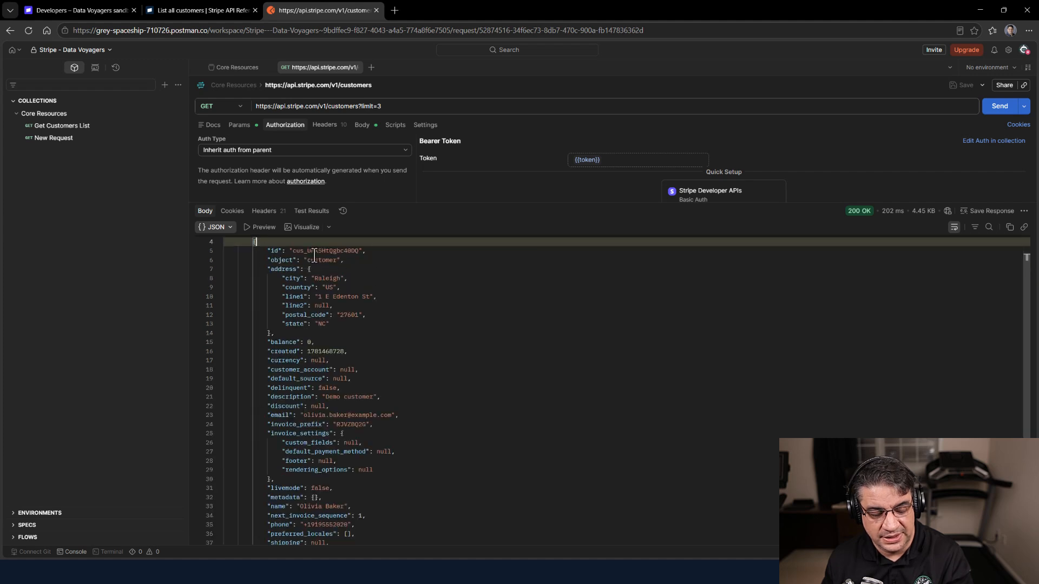
double_click(315, 251)
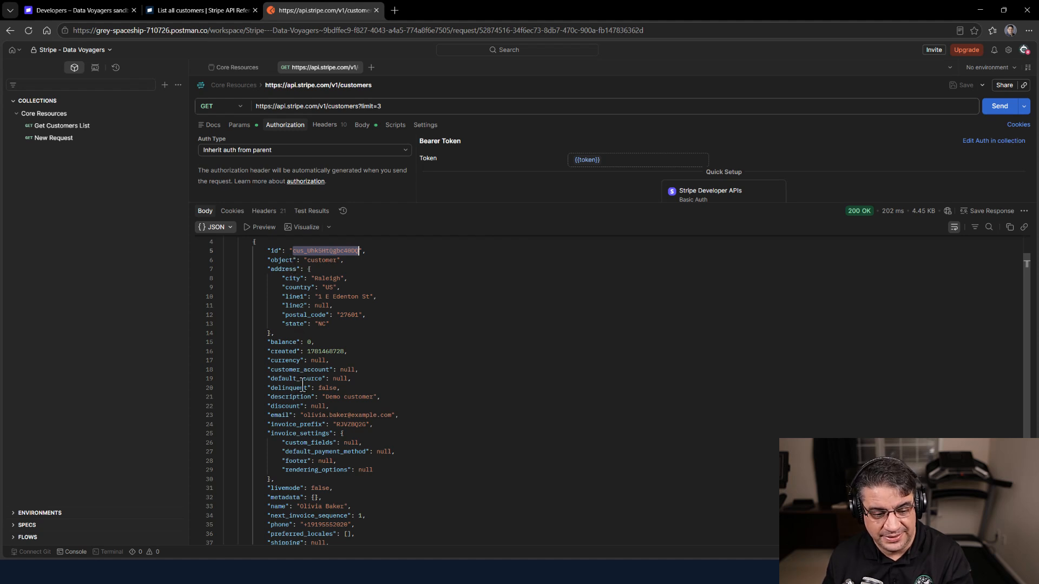
scroll(302, 385, "down", 1)
scroll(302, 385, "up", 2)
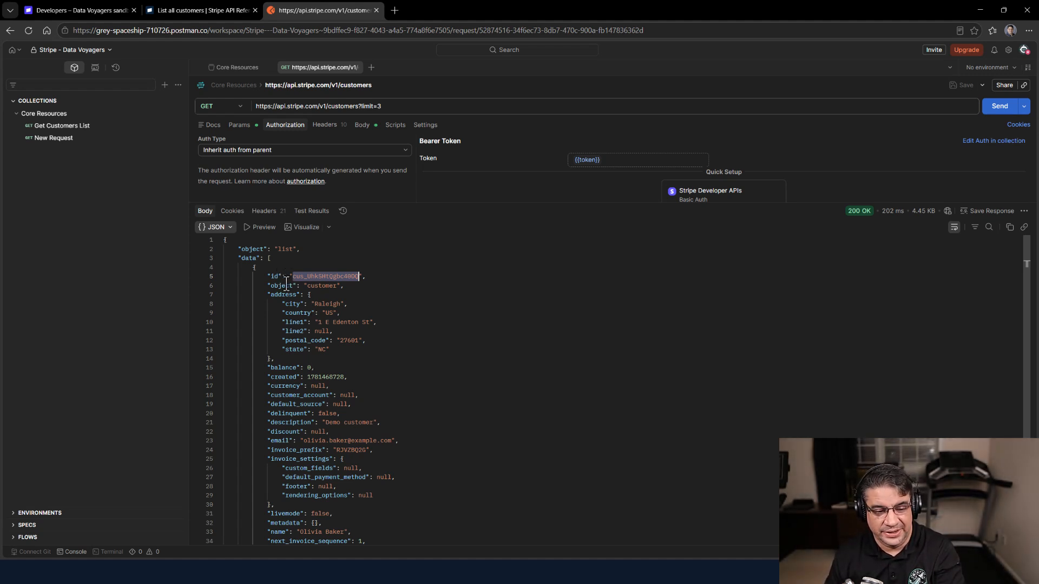
Examine the first customer's nested address object, including its braces and the city, country and line1 fields
double_click(282, 295)
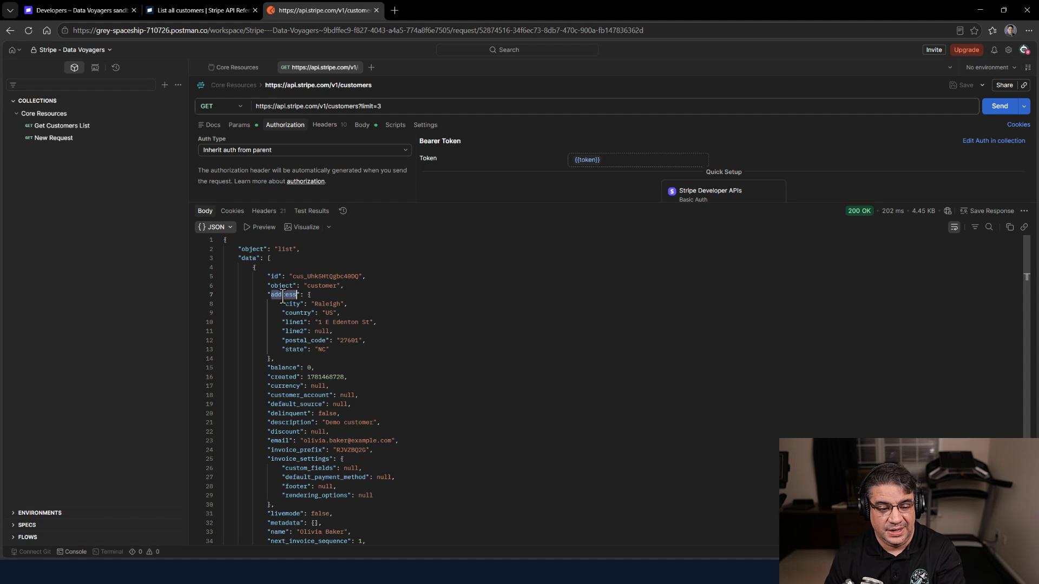
left_click(311, 295)
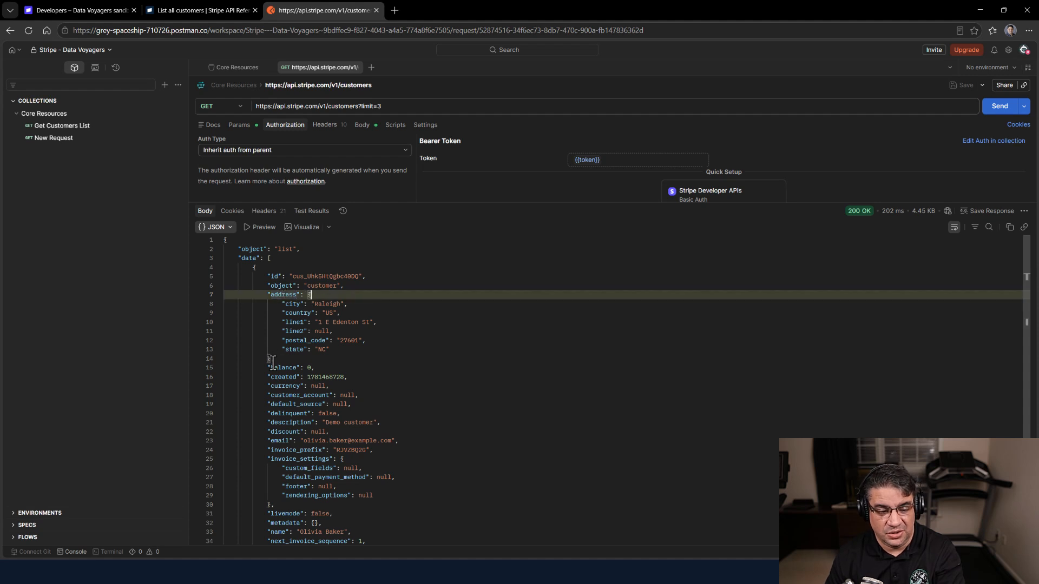
left_click(272, 360)
left_click(312, 294)
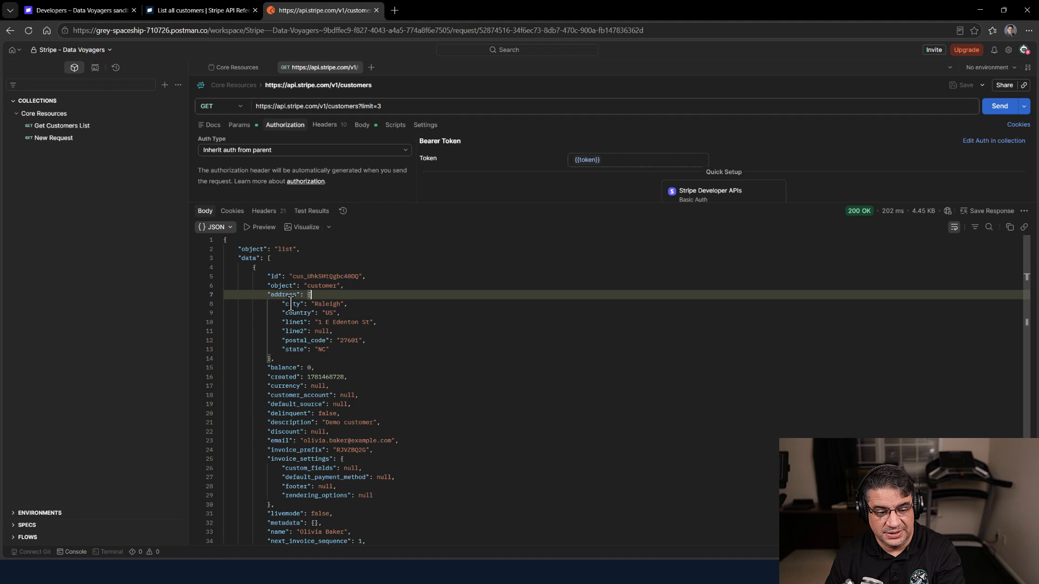
left_click(290, 303)
left_click(292, 312)
left_click(294, 322)
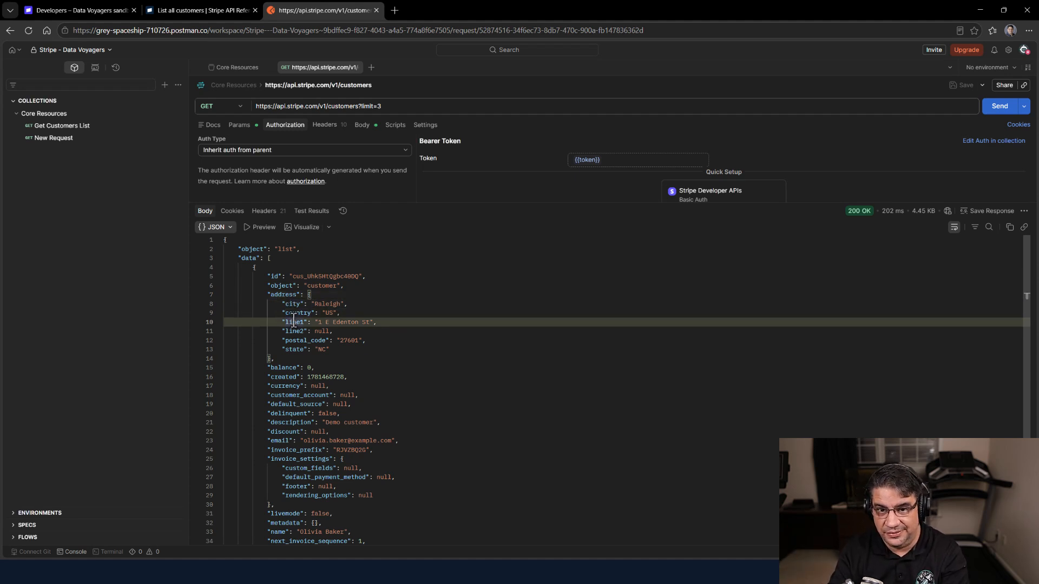
left_click(304, 295)
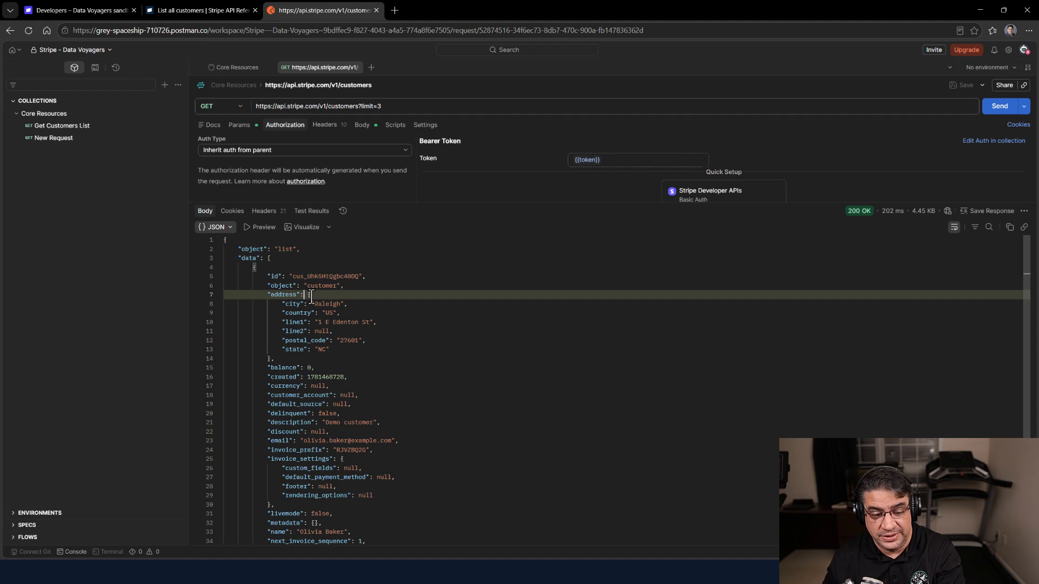
Highlight the invoice_settings, shipping and tax_exempt fields of the first customer object
scroll(357, 343, "down", 2)
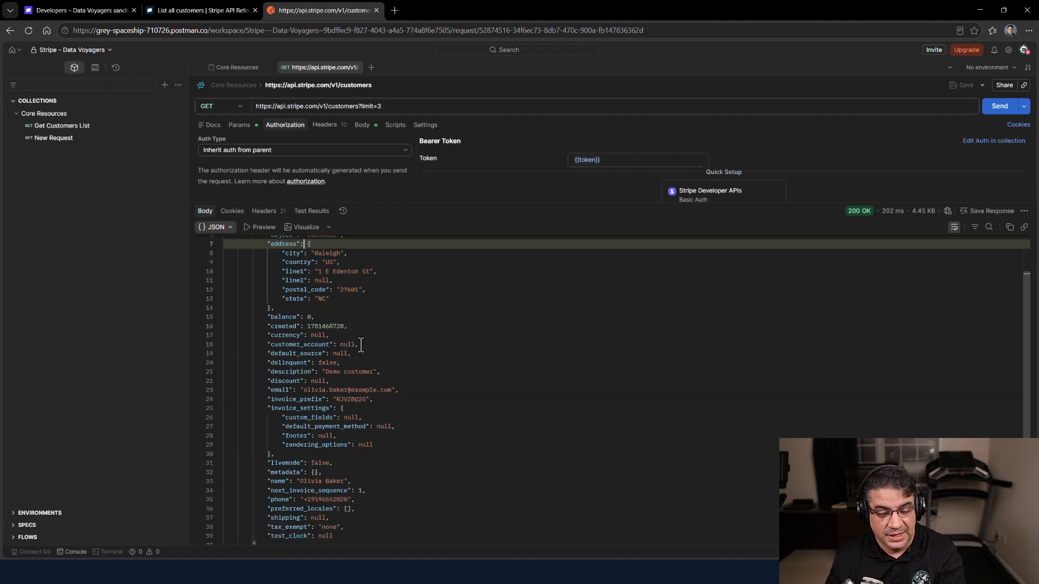
double_click(311, 408)
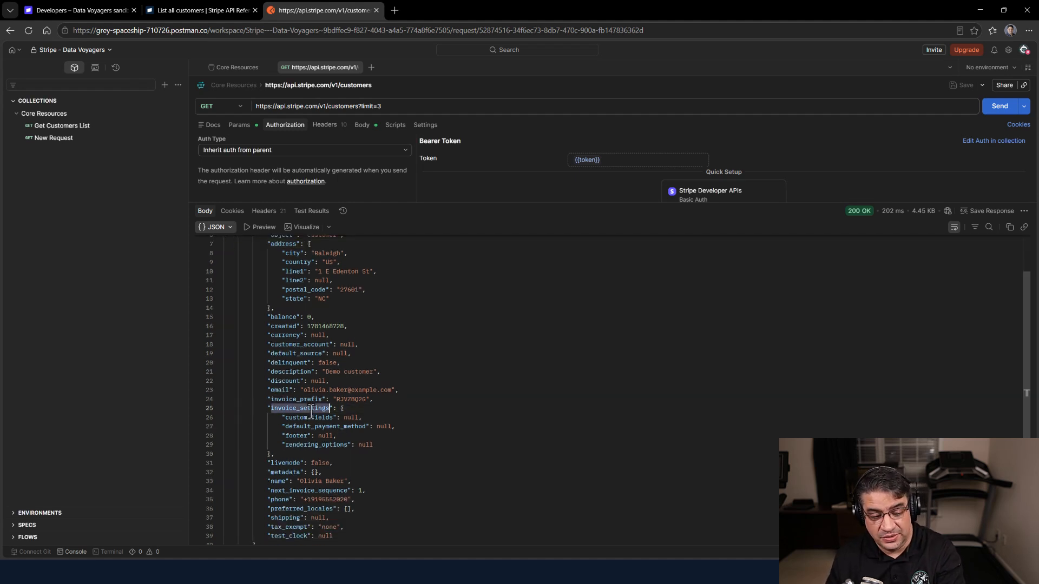
scroll(312, 429, "down", 1)
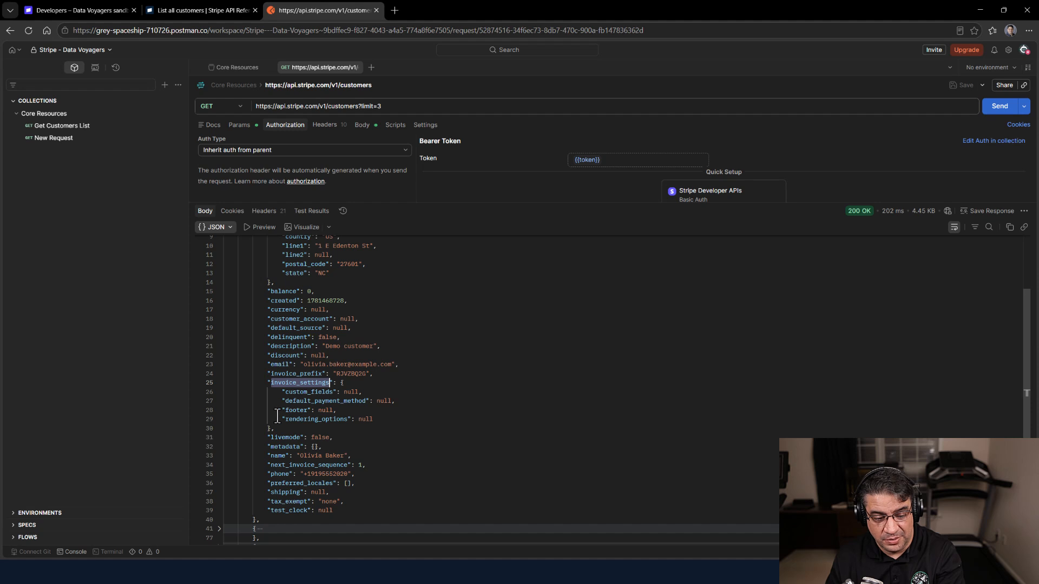
scroll(277, 416, "down", 2)
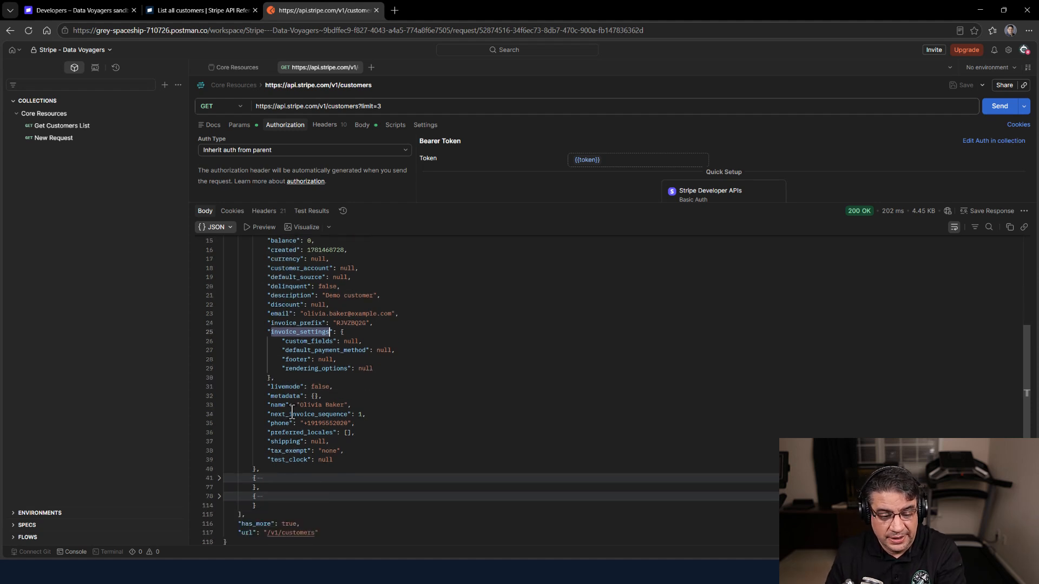
double_click(282, 442)
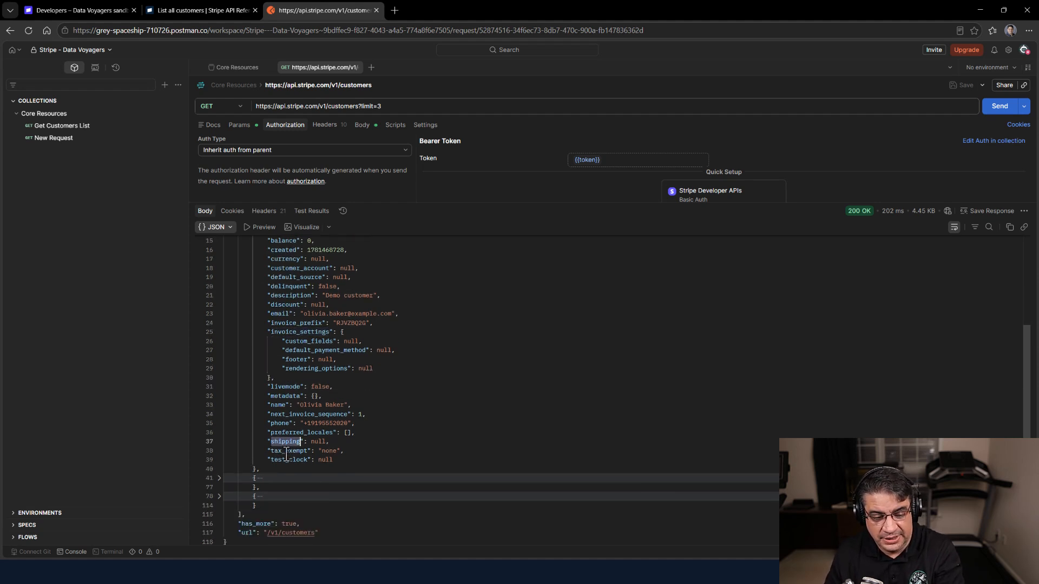
double_click(287, 452)
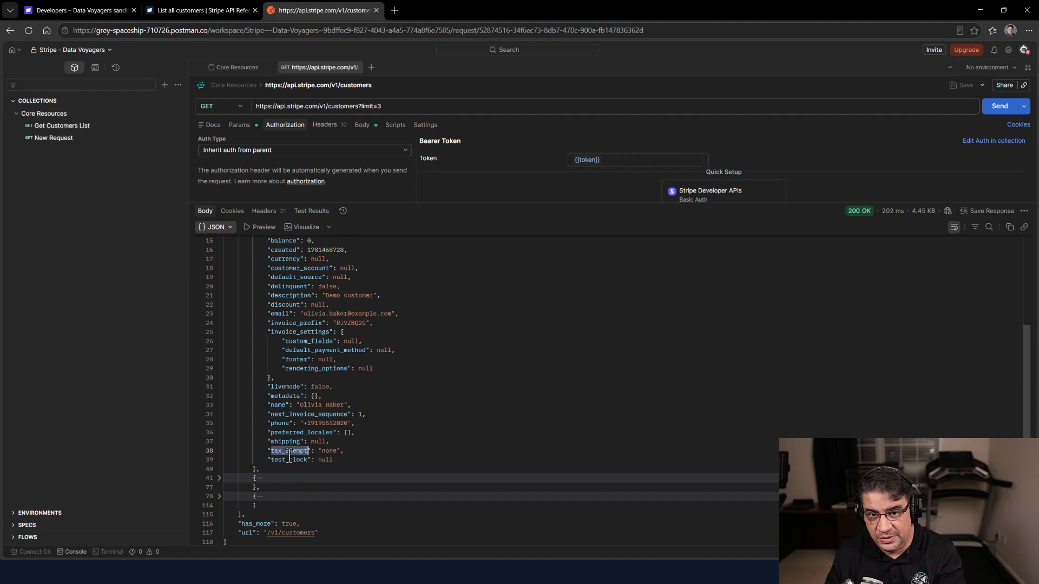
Inspect the created timestamp and the balance field of the first customer object
scroll(301, 368, "up", 2)
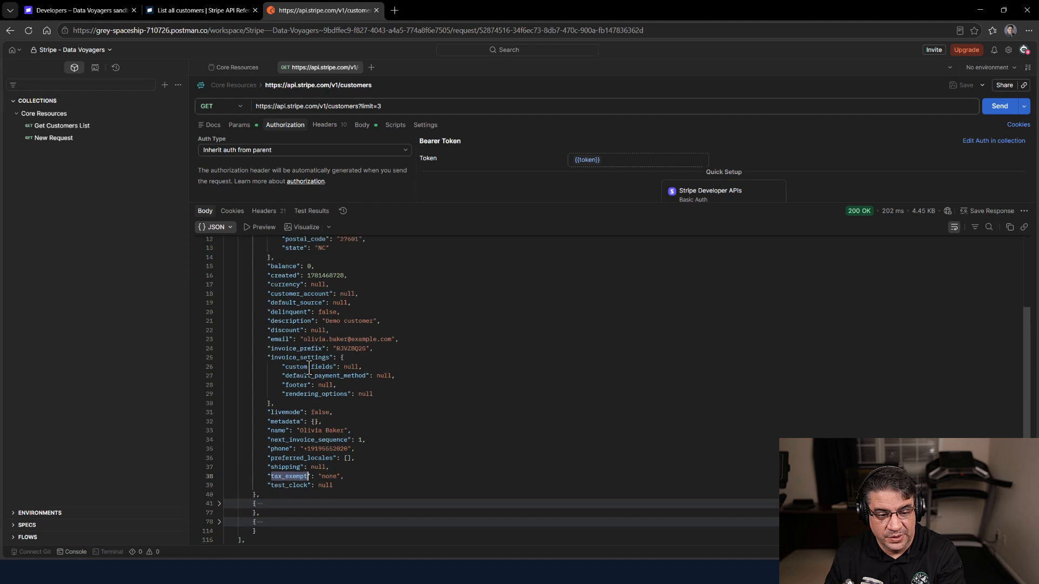
double_click(288, 301)
double_click(317, 300)
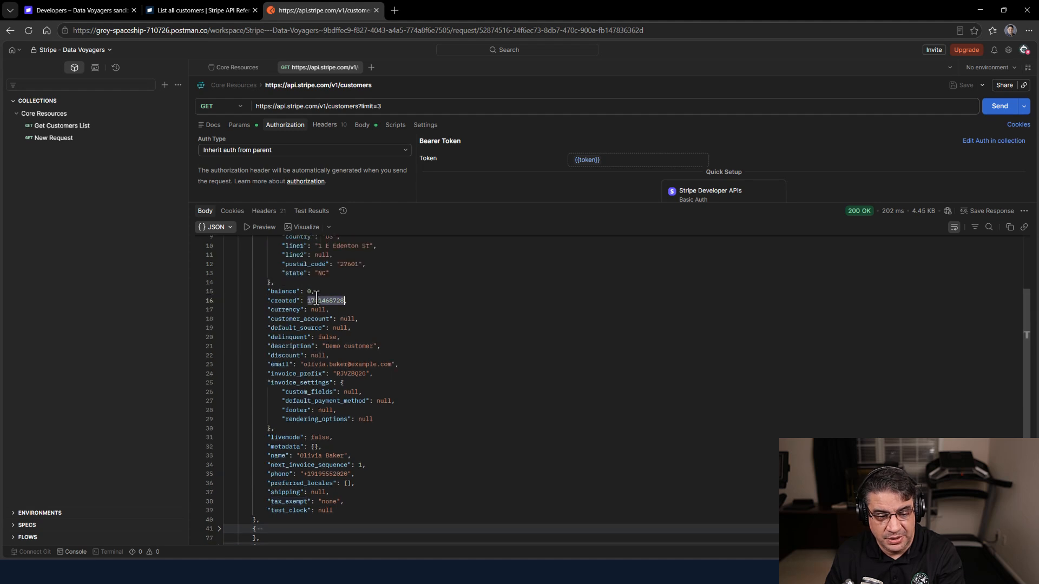
double_click(285, 291)
left_click(308, 291)
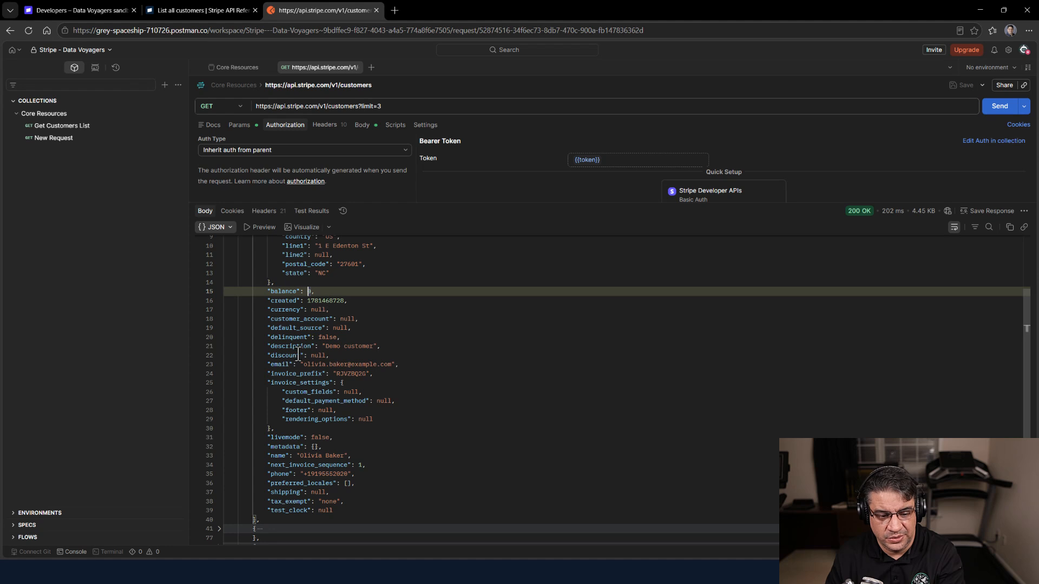
Highlight the first customer's preferred_locales array and collapse the response's data array
scroll(298, 355, "down", 1)
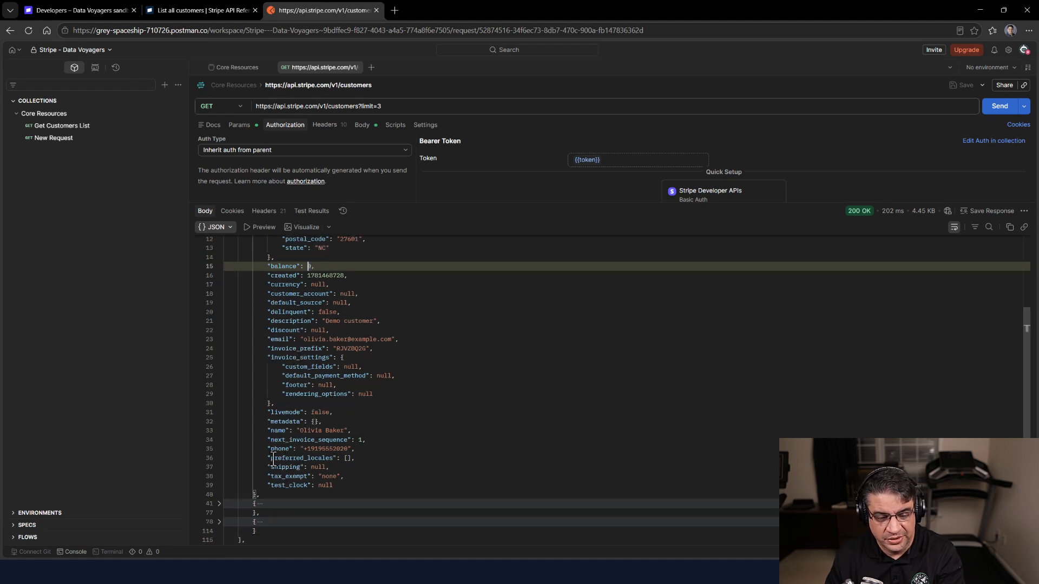
left_click_drag(266, 459, 362, 460)
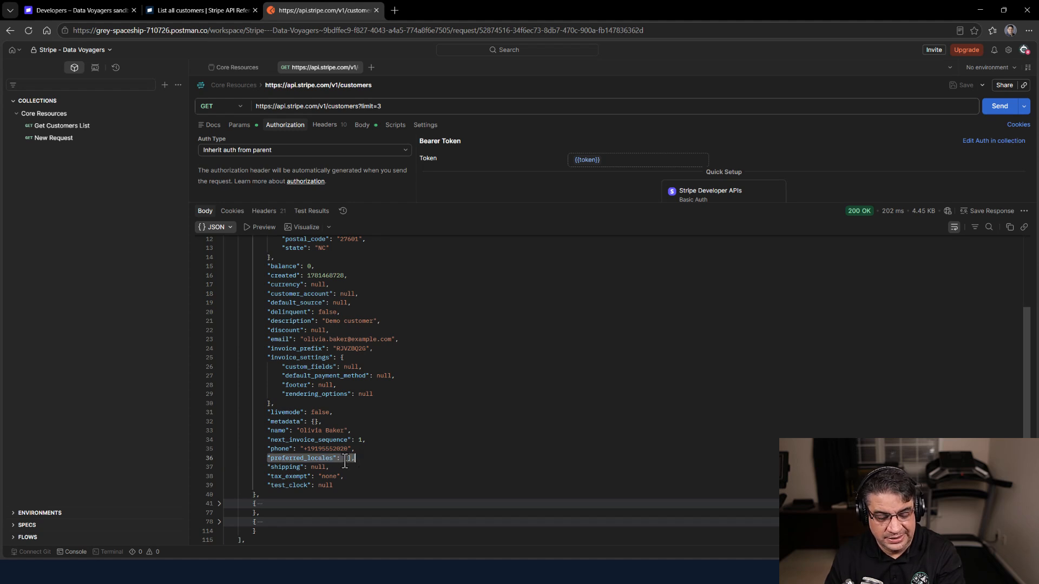
left_click(322, 458)
scroll(322, 433, "up", 4)
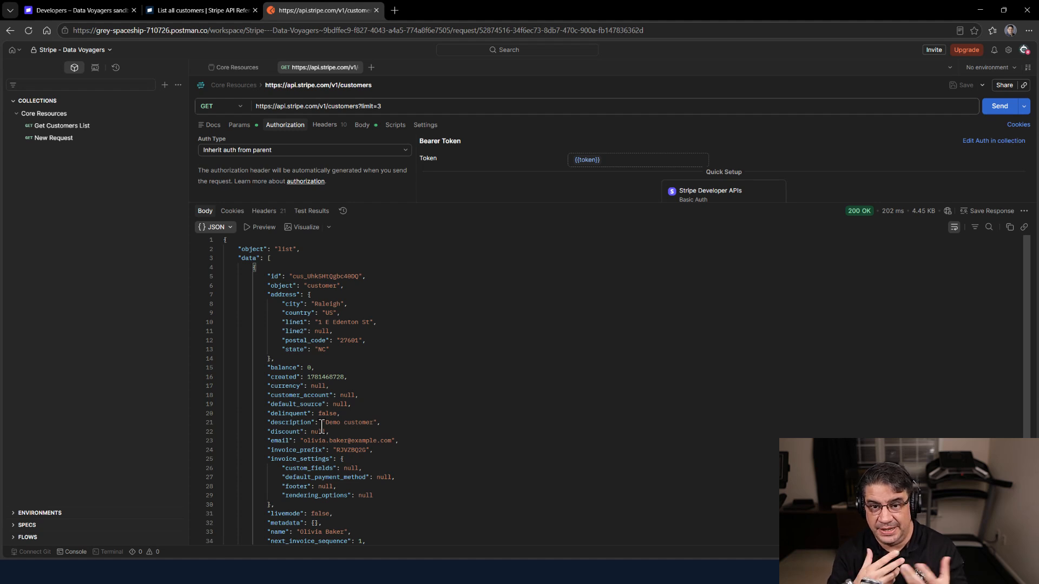
left_click(287, 258)
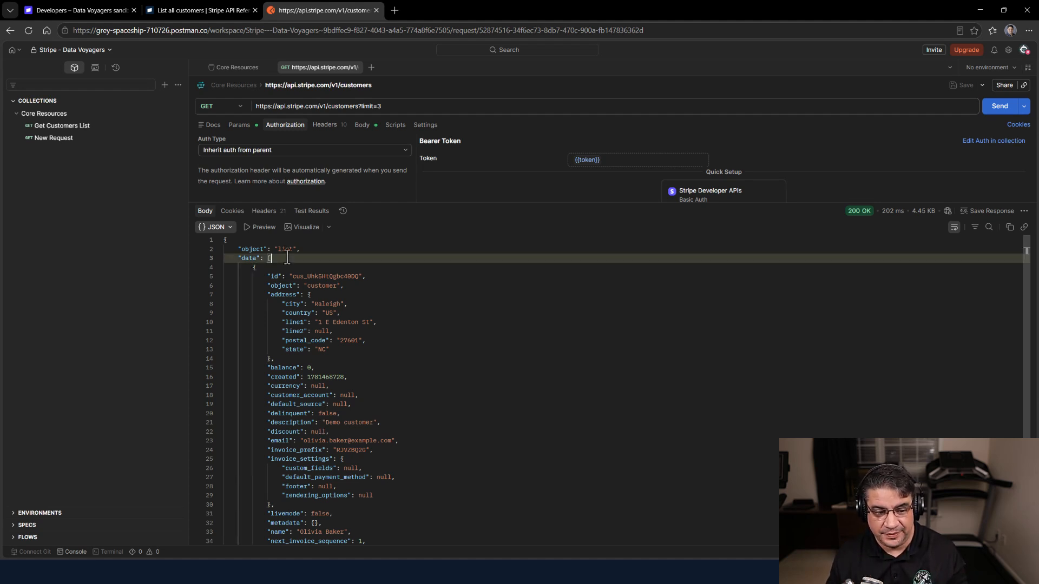
left_click(219, 259)
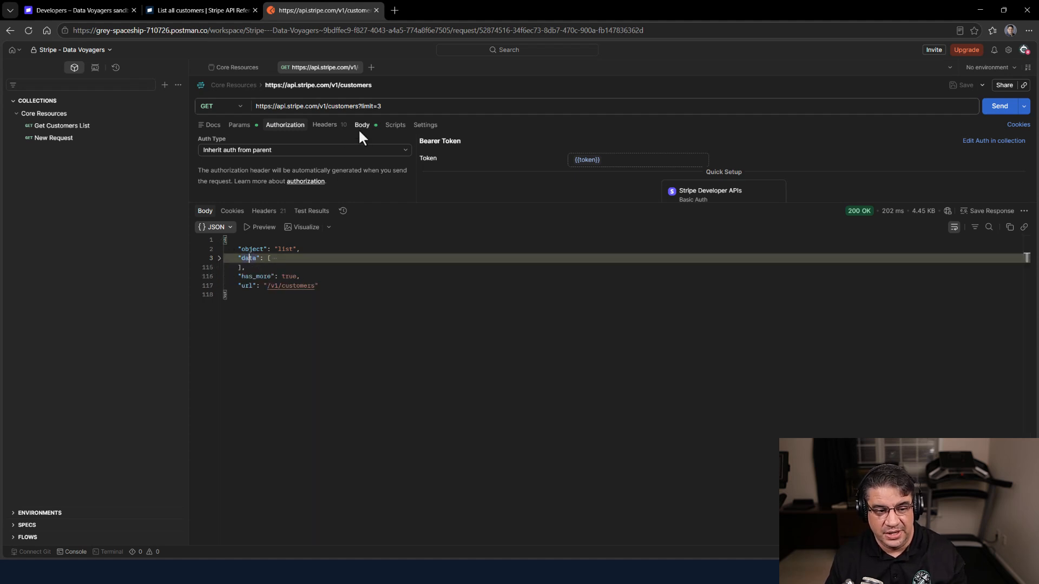
Set the limit query parameter to 10 and resend the customers request
left_click(238, 130)
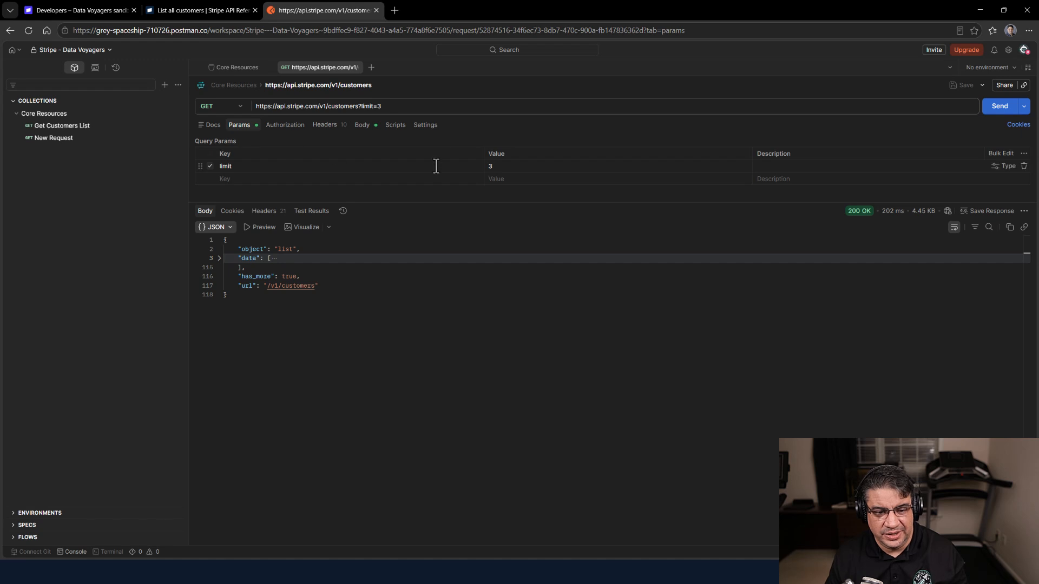
left_click(487, 167)
left_click_drag(488, 167, 540, 170)
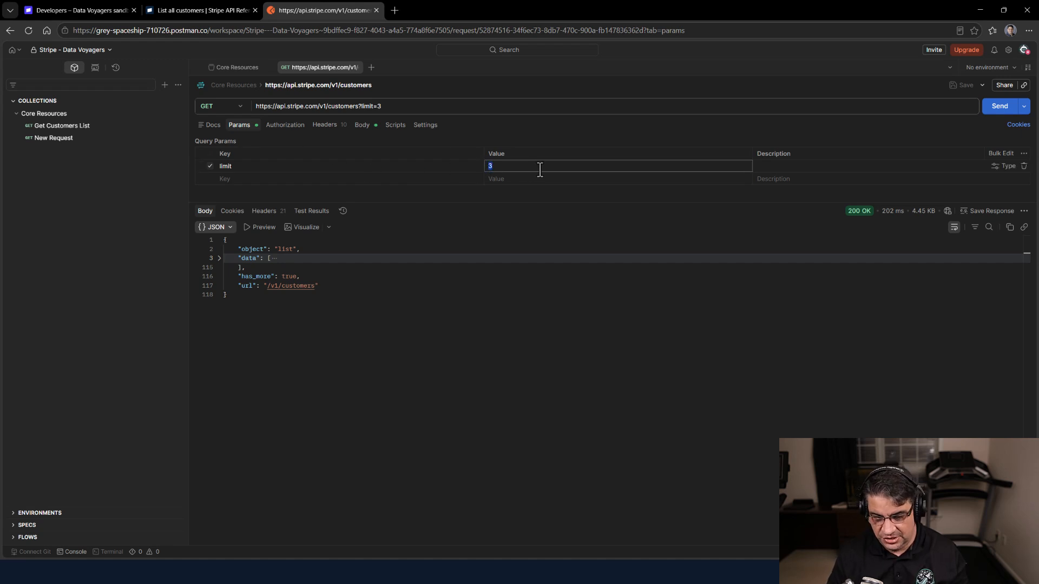
type("10")
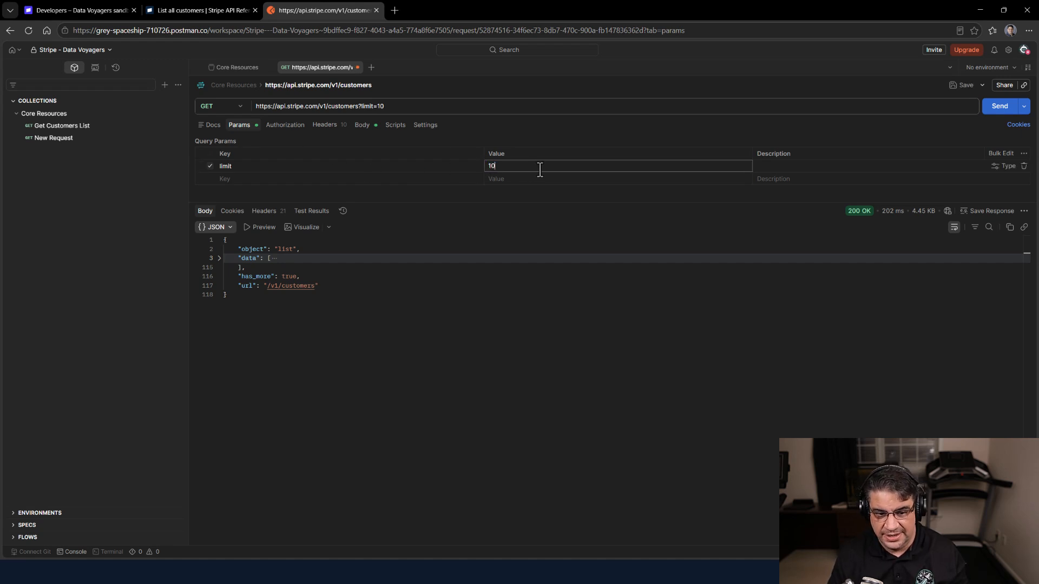
left_click(998, 111)
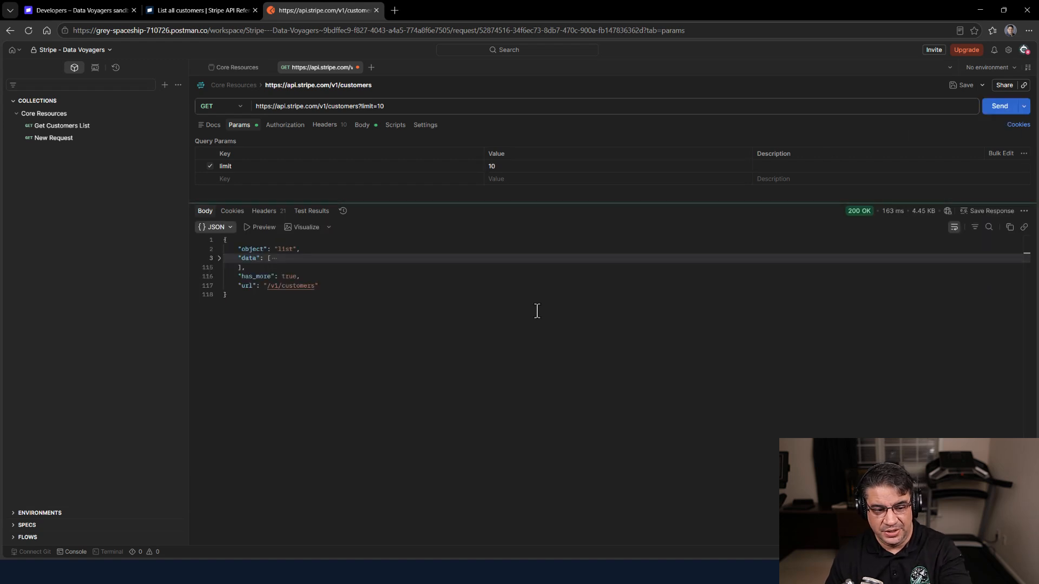
Expand the new response's data array and collapse its customer objects to check how many were returned
left_click(219, 259)
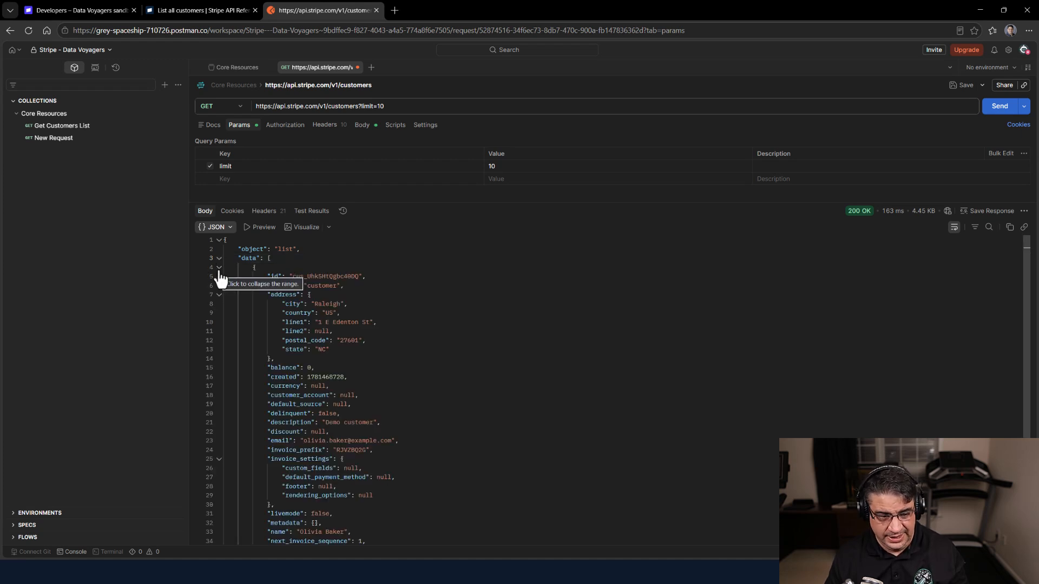
left_click(220, 268)
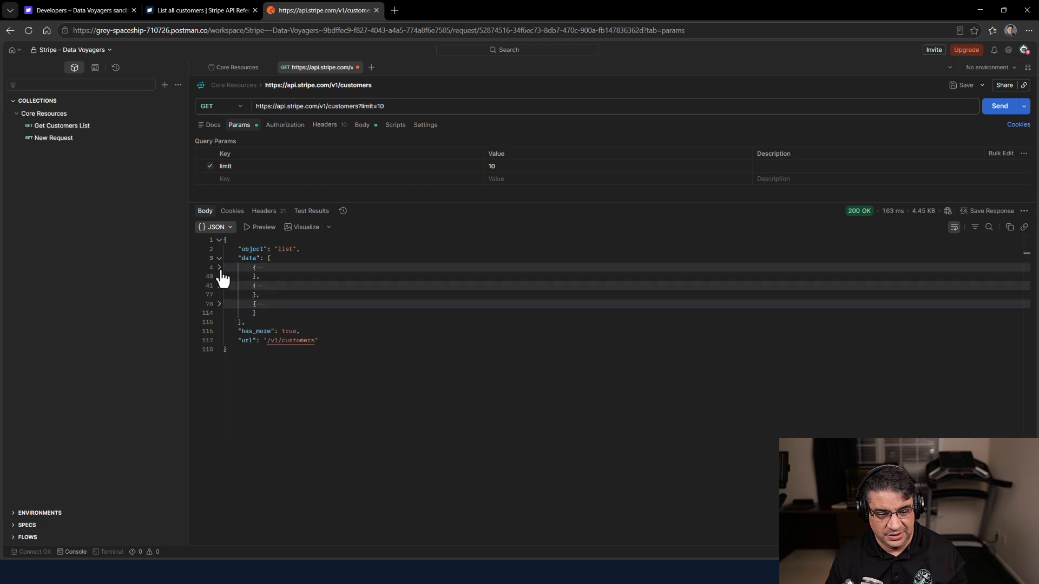
Delete the limit field from the request's x-www-form-urlencoded body and resend the customers request
left_click(319, 292)
left_click(273, 304)
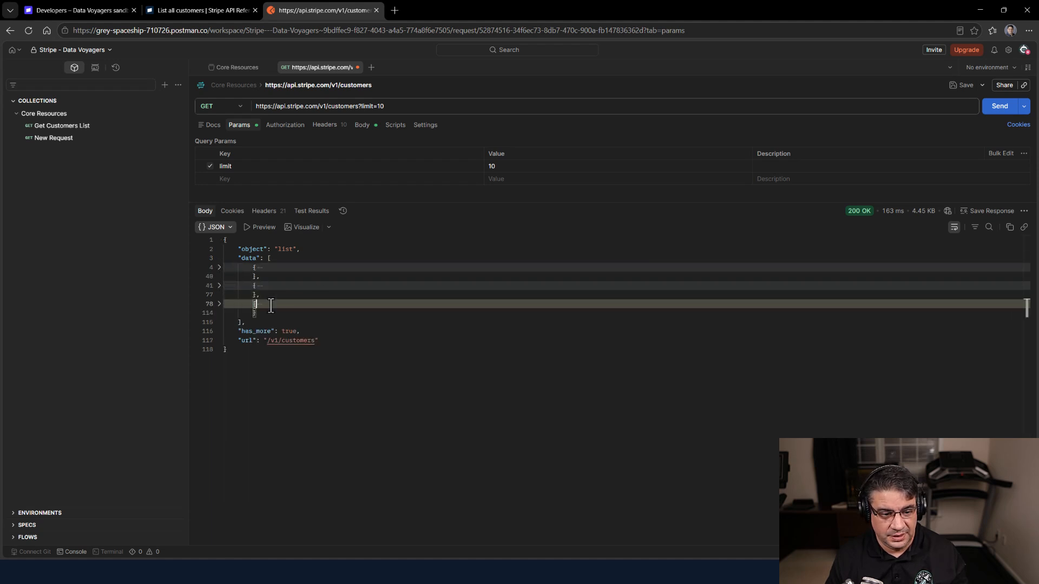
left_click(259, 292)
left_click(261, 275)
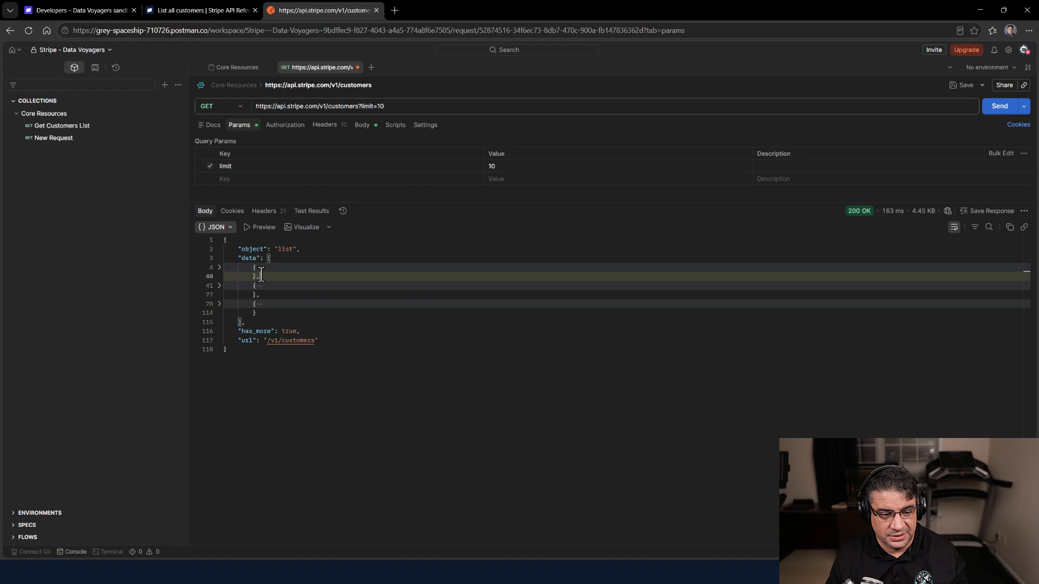
left_click(361, 126)
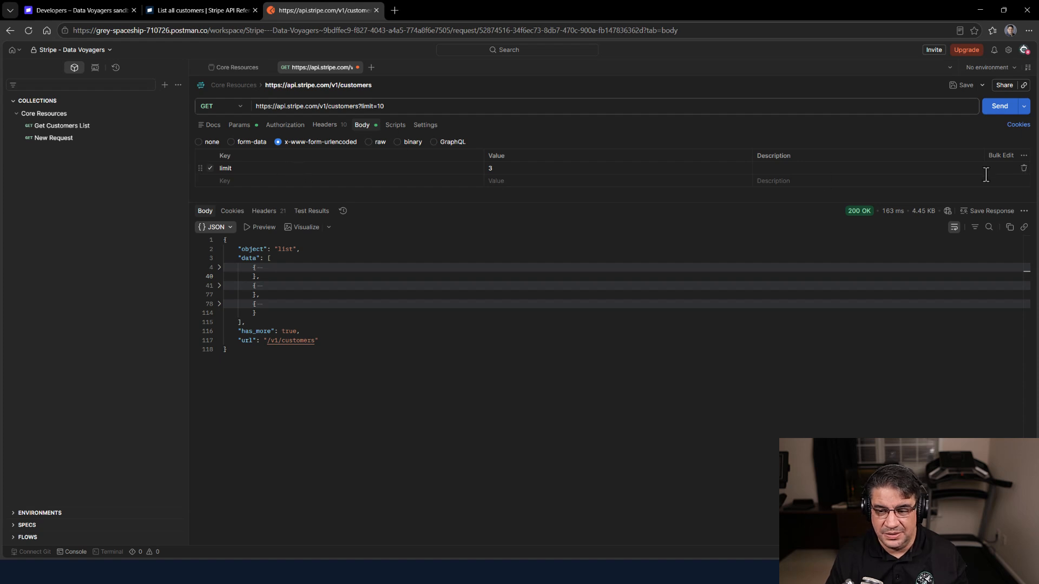
left_click(1023, 168)
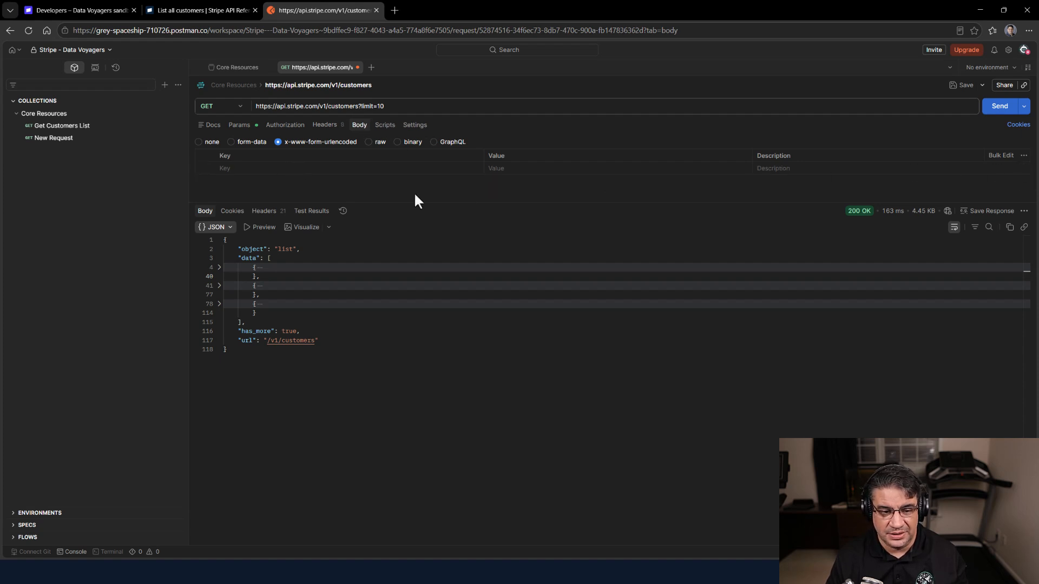
left_click(1001, 107)
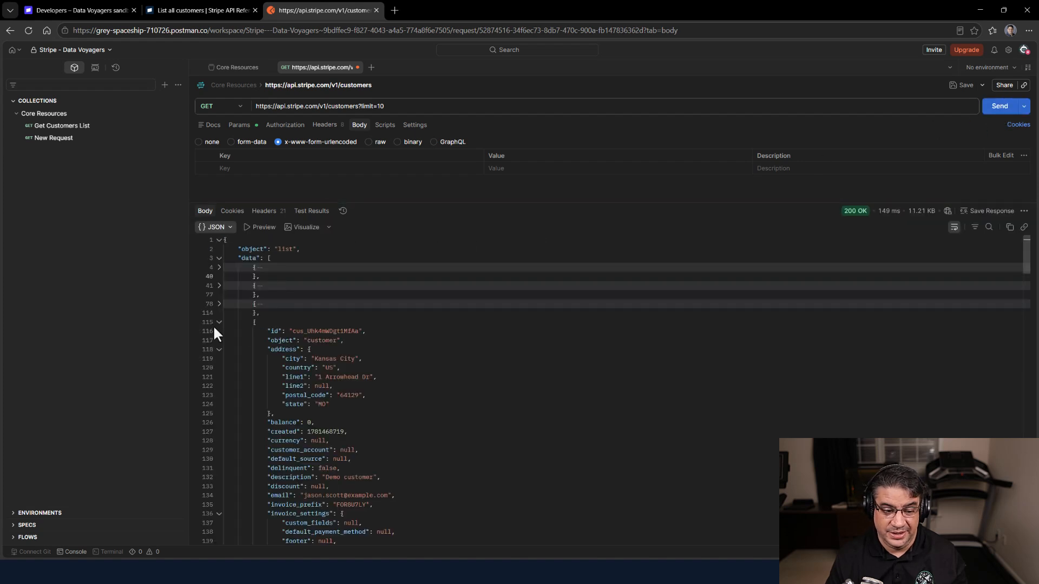
Collapse the fourth and fifth customer objects and review the List all customers cURL example in the Stripe API docs
left_click(218, 323)
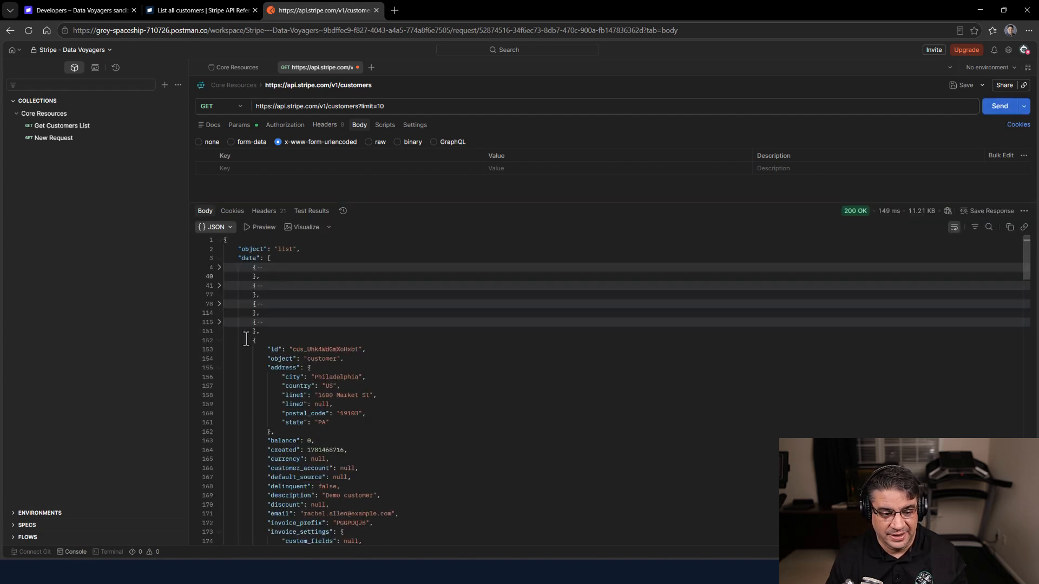
left_click(219, 340)
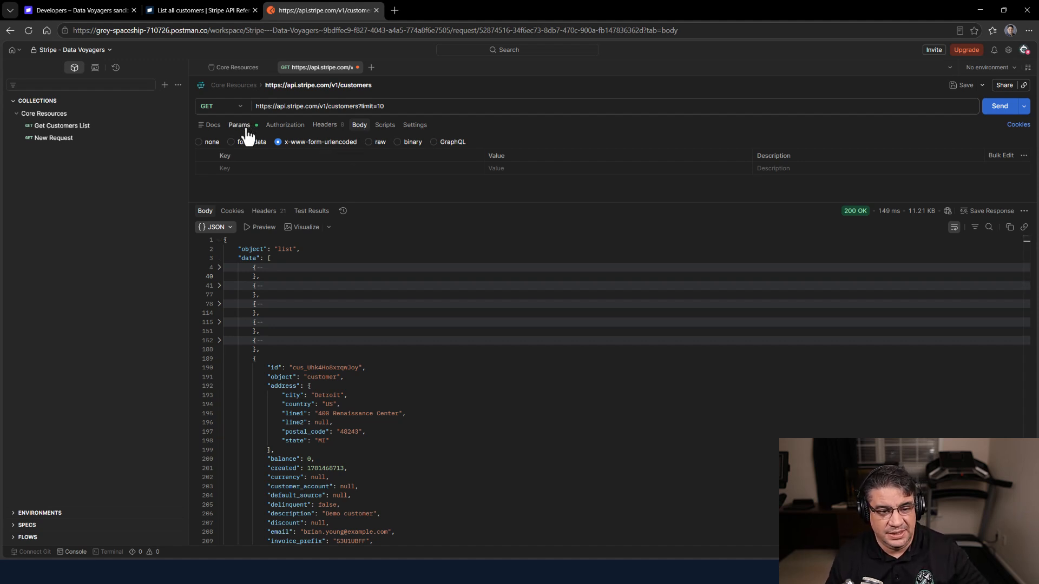
left_click(214, 11)
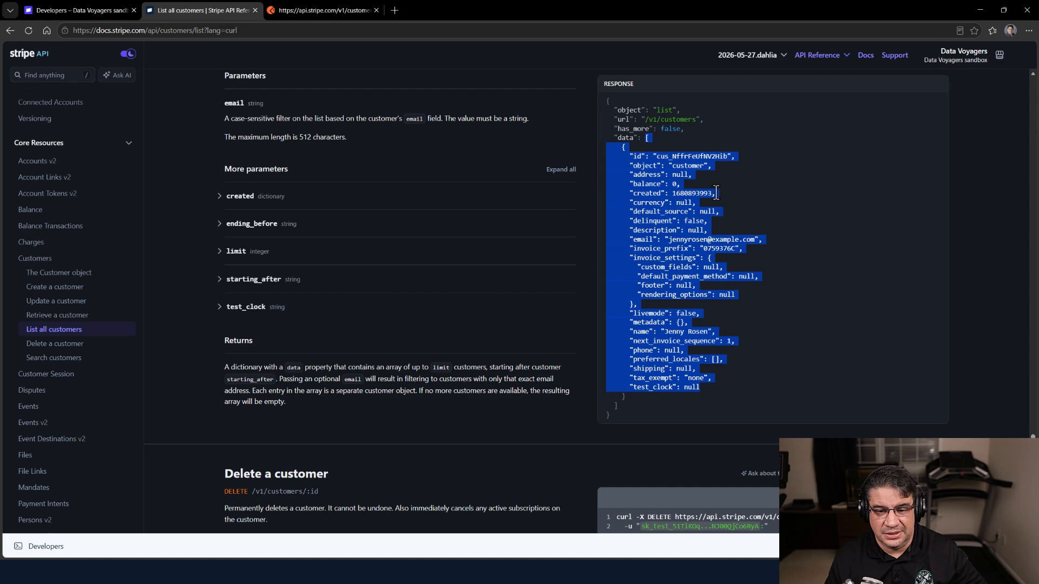
left_click(793, 190)
scroll(817, 386, "up", 6)
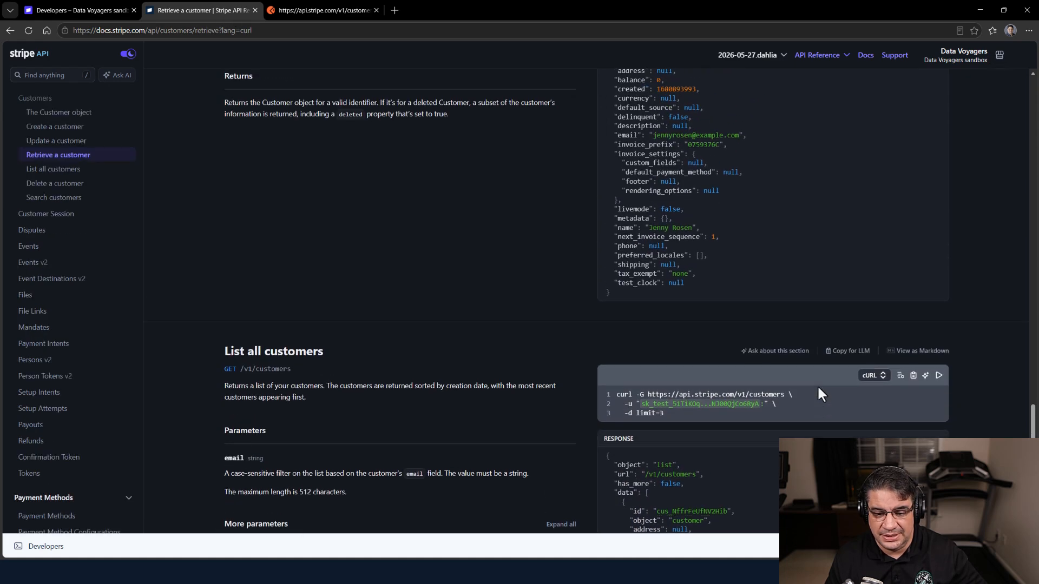
scroll(817, 384, "down", 1)
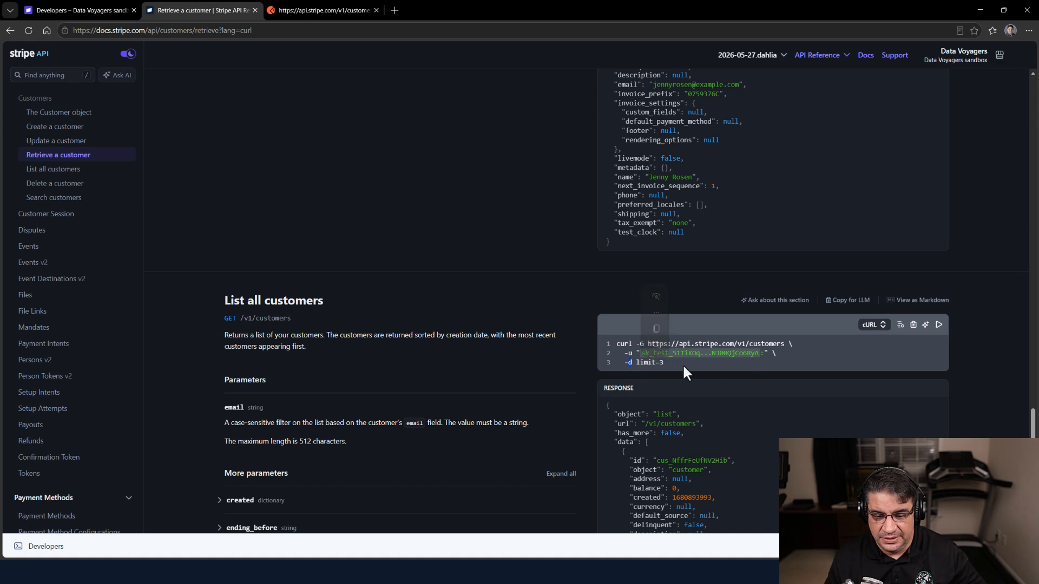
scroll(652, 390, "down", 2)
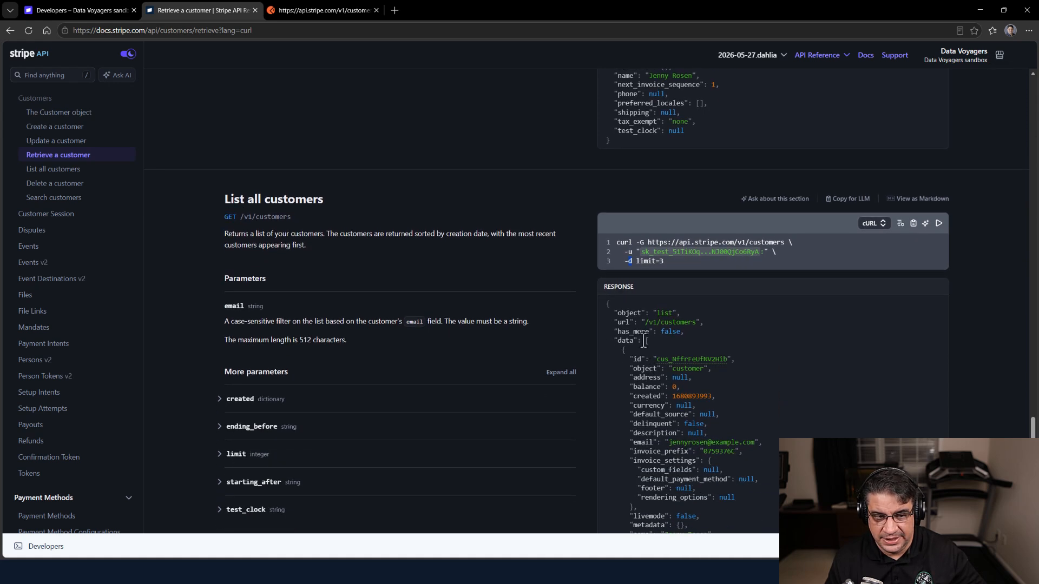
Return to Postman and collapse the remaining customer objects in the response's data array to count the returned customers
left_click(326, 14)
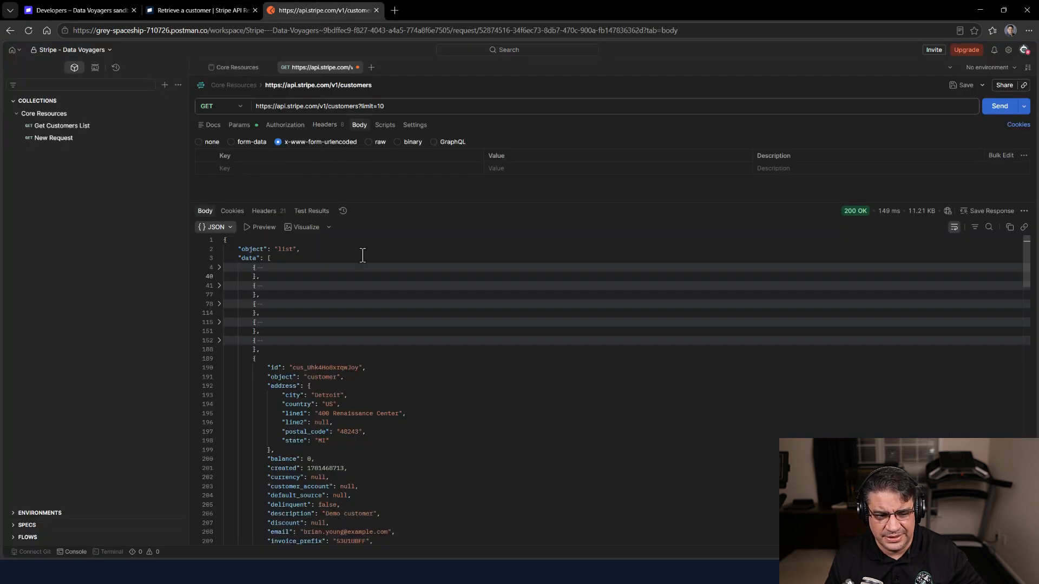
scroll(325, 281, "down", 2)
left_click(219, 309)
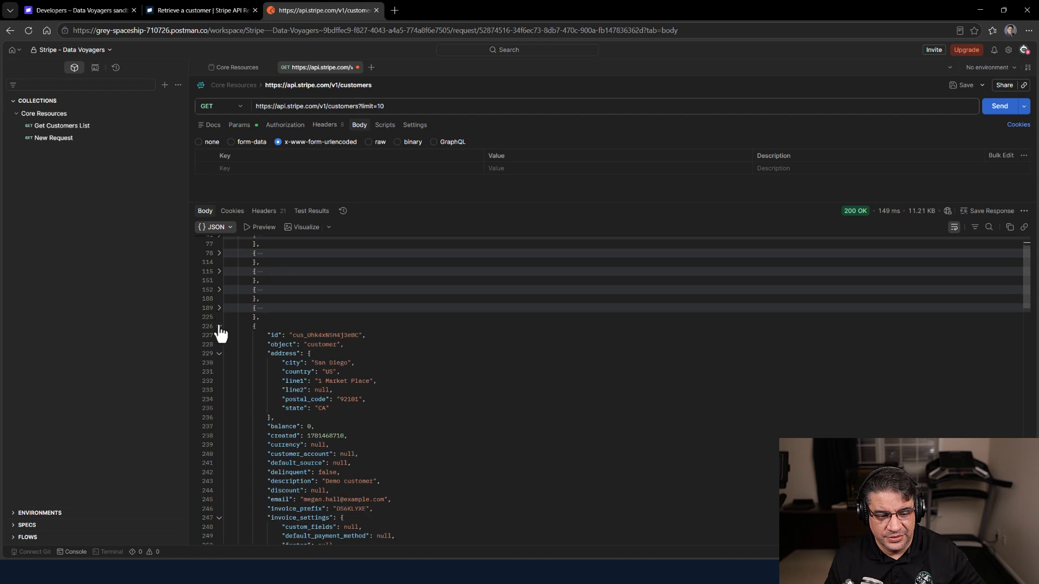
left_click(219, 326)
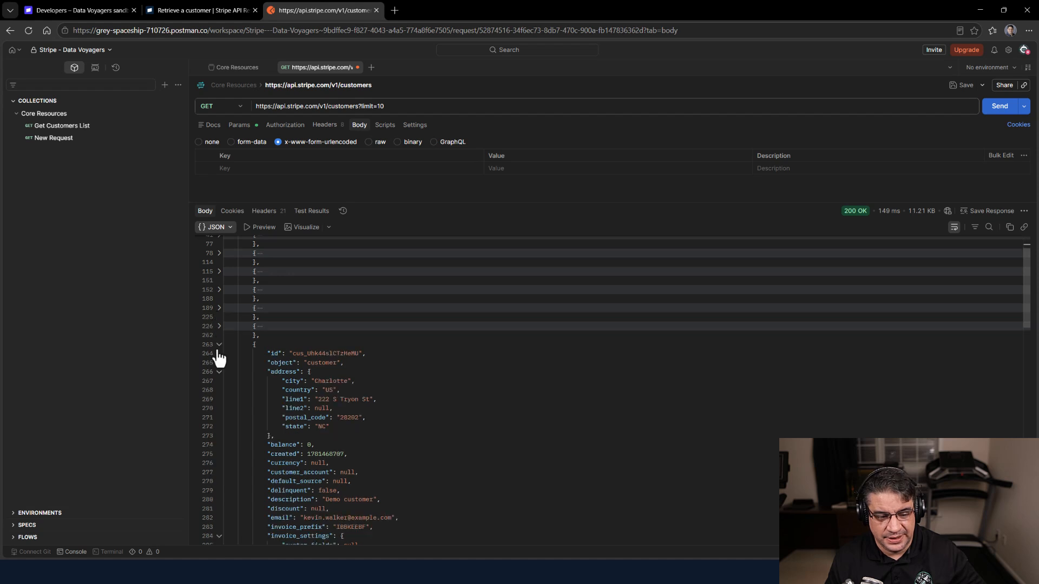
left_click(218, 346)
left_click(219, 363)
left_click(219, 382)
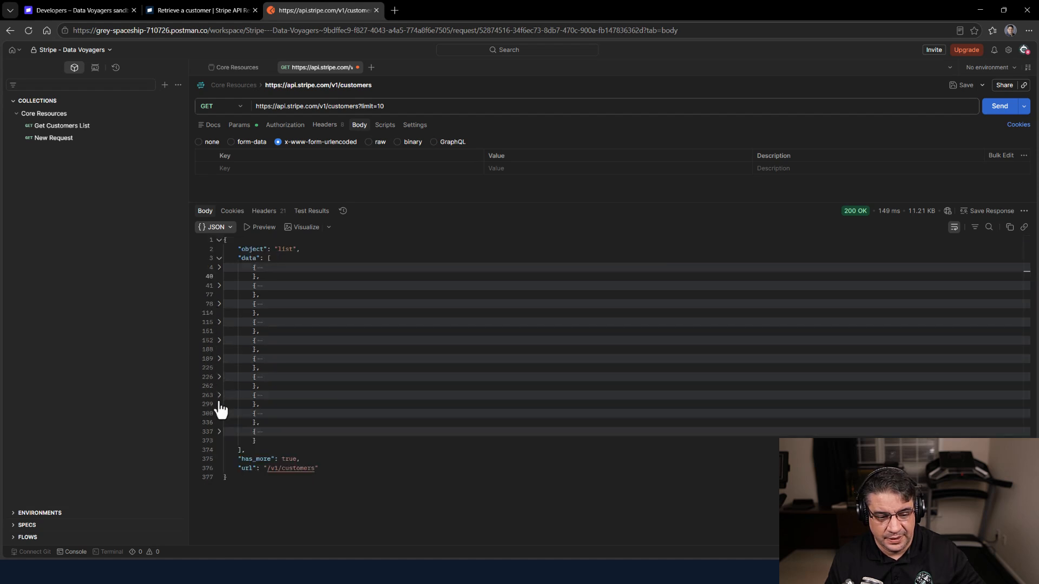
left_click(401, 468)
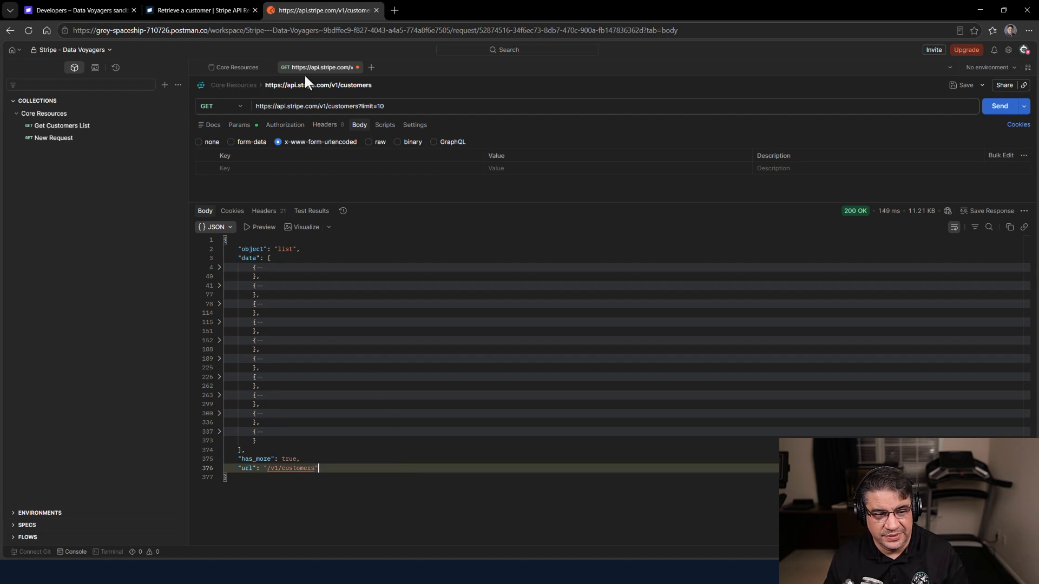
Close the customers request without saving its changes and open the saved Get Customers List request to review its authorization and query parameters
left_click(358, 67)
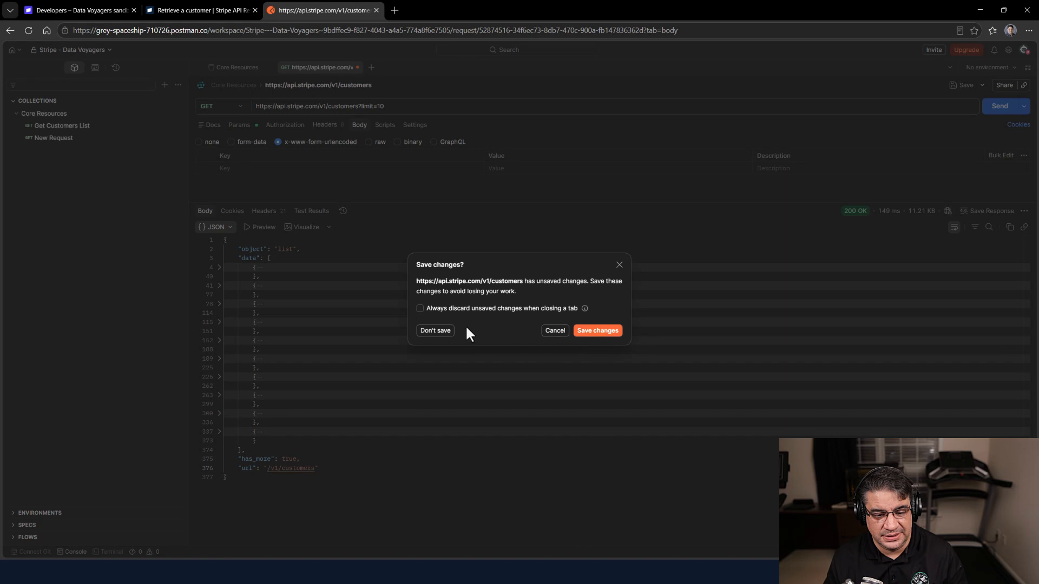
left_click(432, 332)
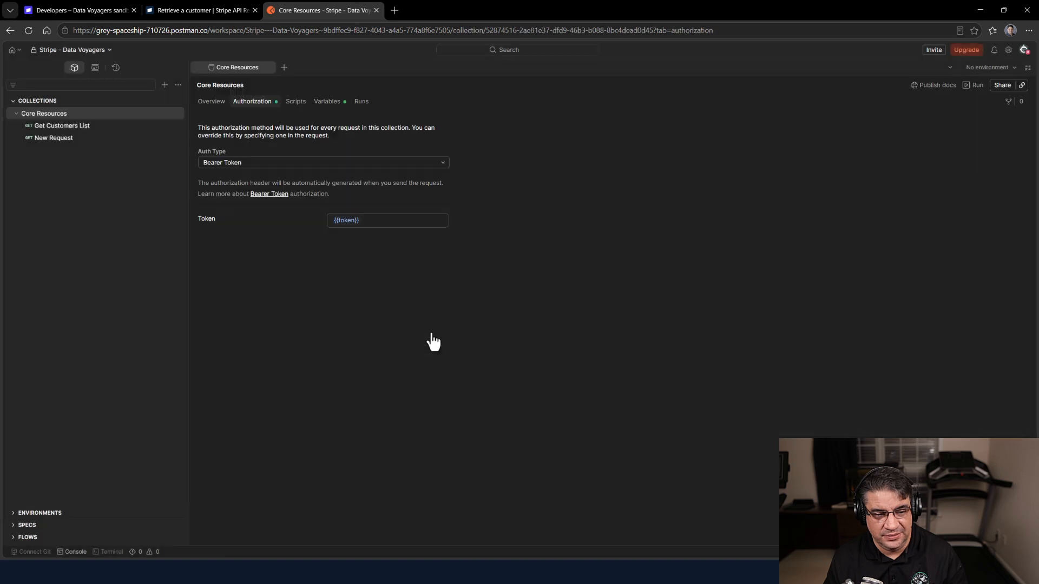
left_click(61, 126)
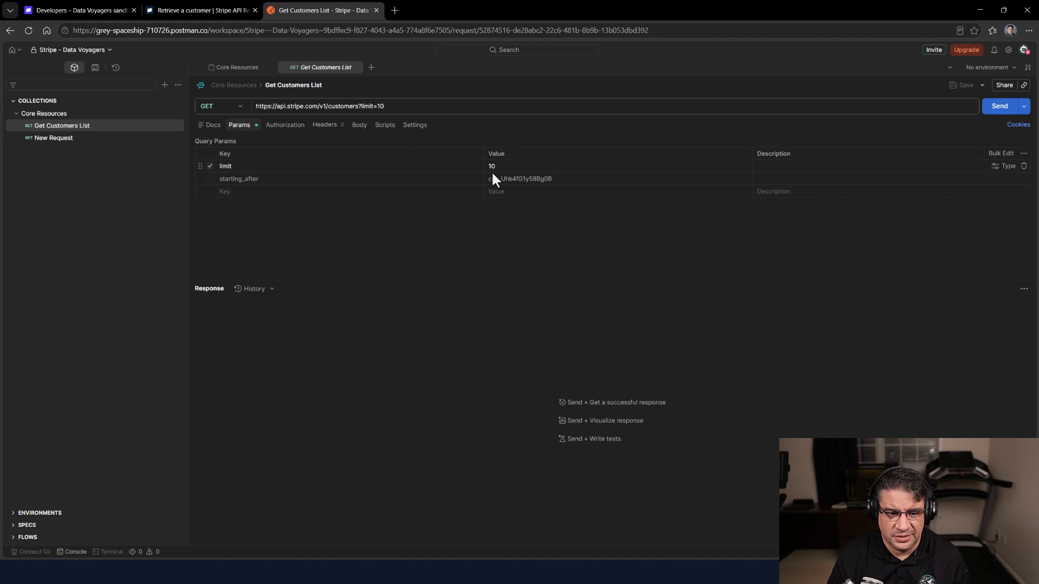
left_click(285, 128)
left_click(238, 128)
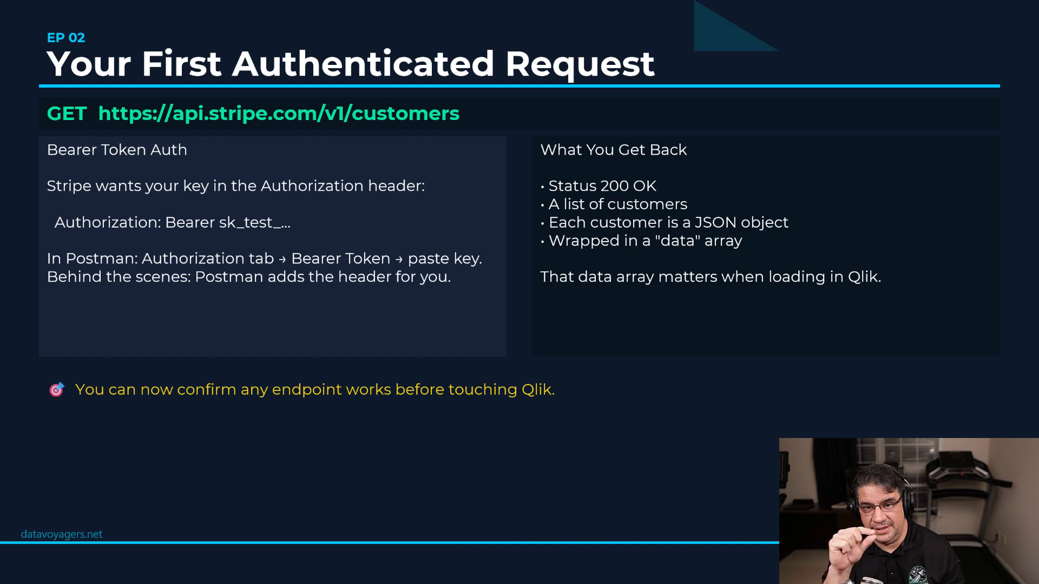
Switch from the slides back to Postman and set the Get Customers List request's auth type to No Auth
key("super")
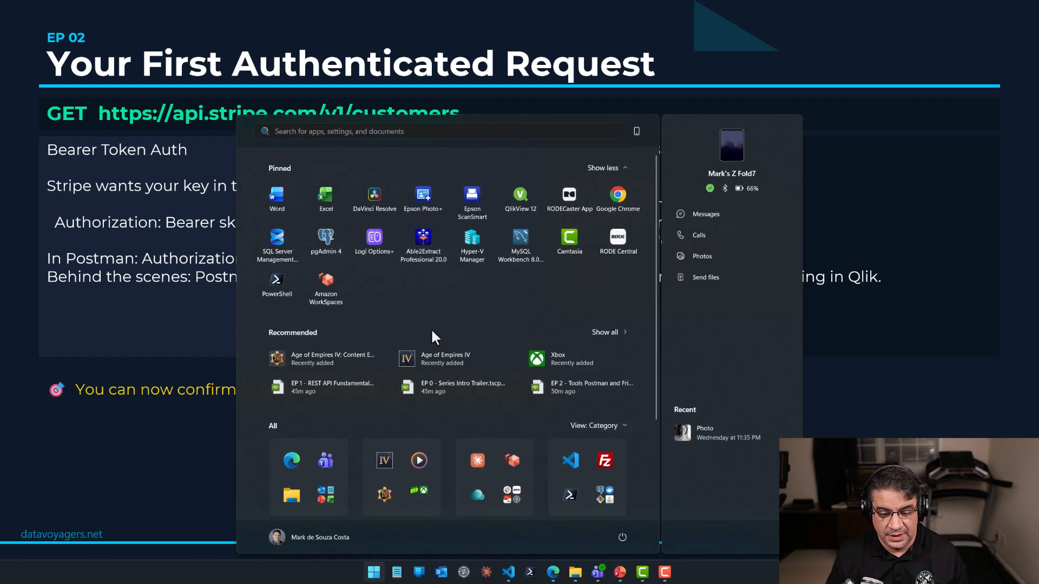
mouse_move(553, 572)
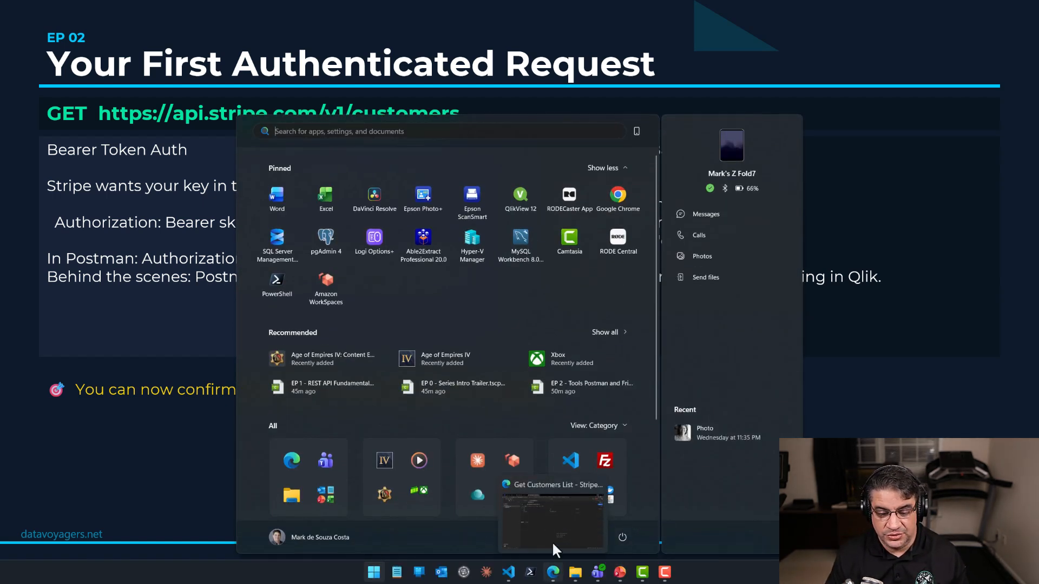
left_click(551, 536)
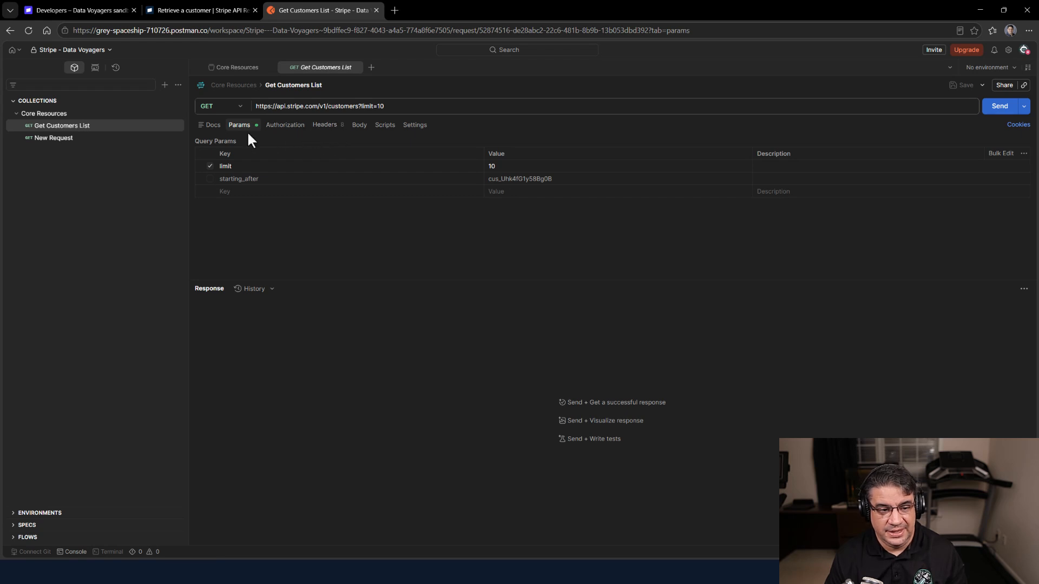
left_click(276, 127)
left_click(284, 152)
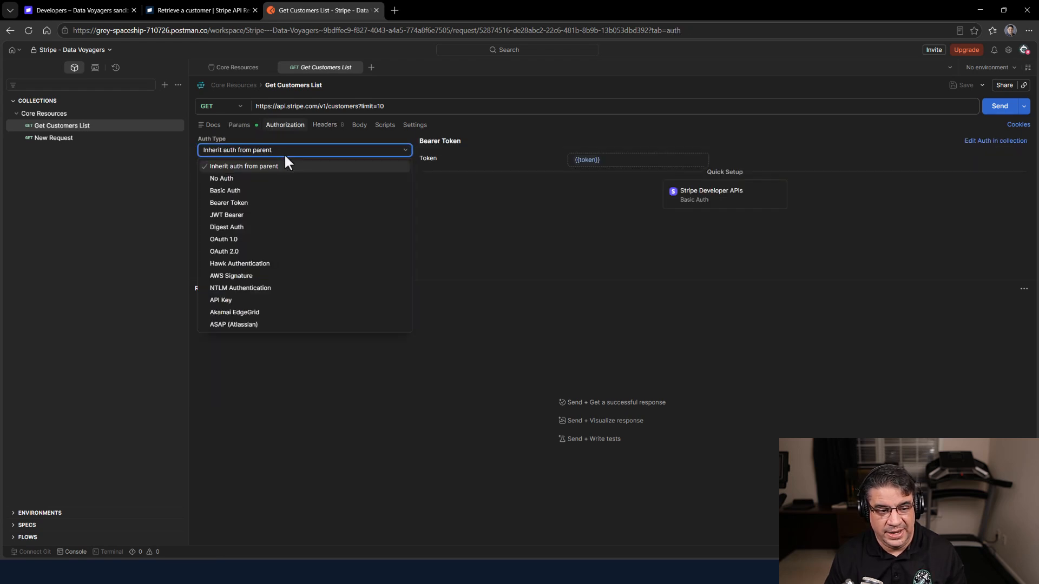
left_click(233, 180)
Add an Authorization header to the Get Customers List request with the value prefix "Bearer "
left_click(325, 127)
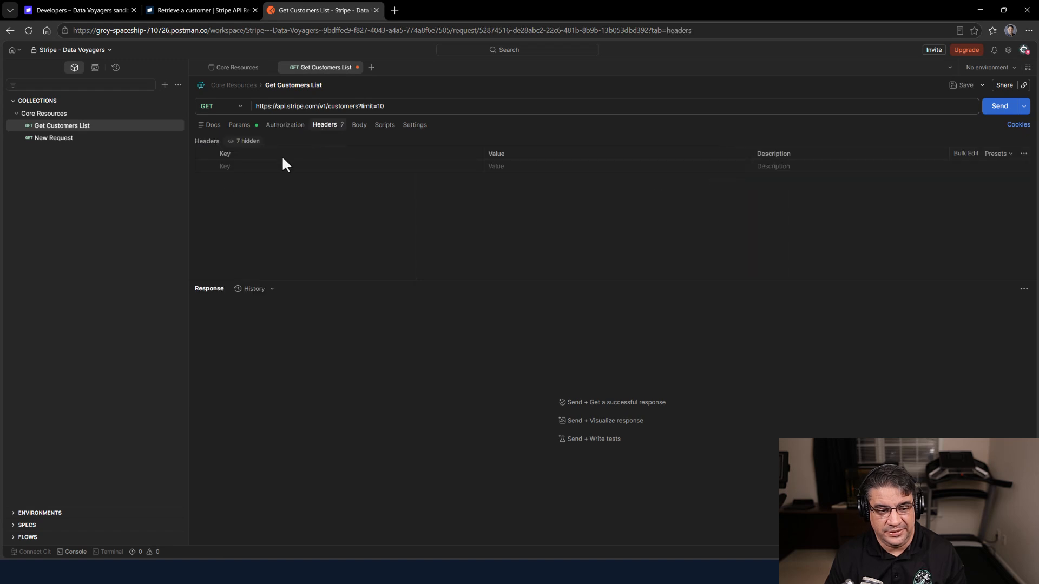
left_click(266, 169)
type("A")
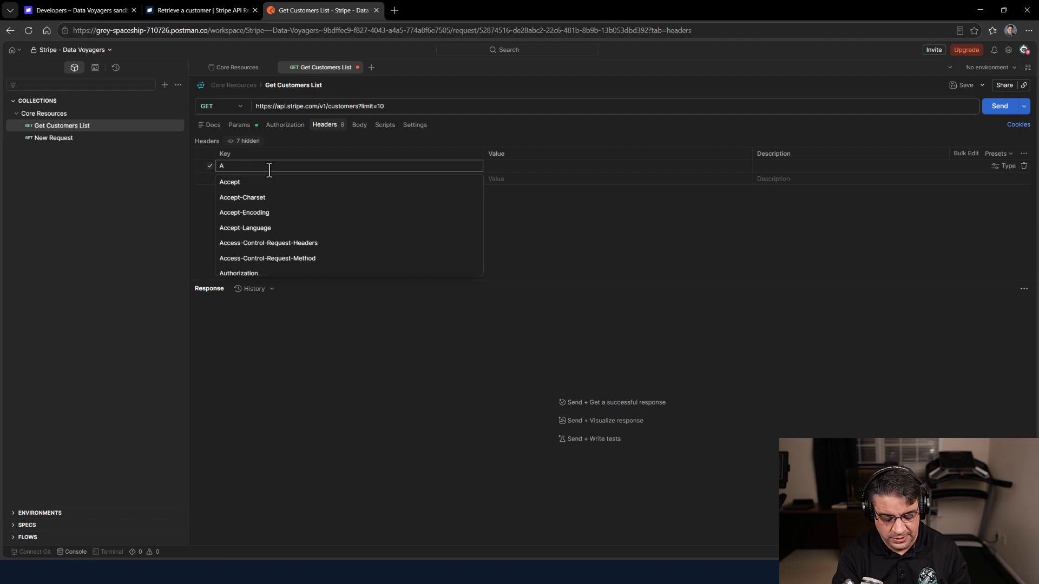
type("uth")
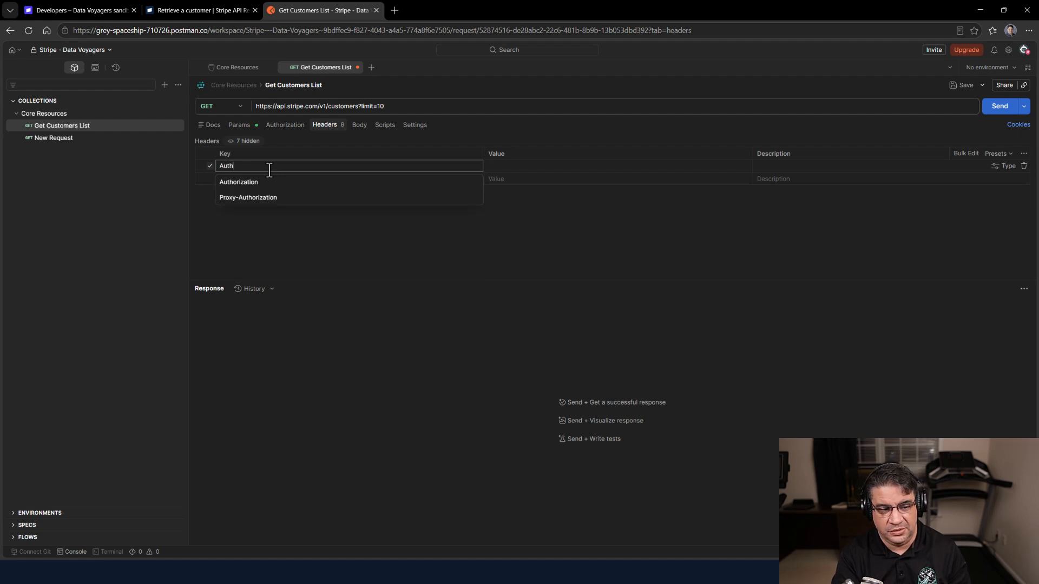
left_click(316, 183)
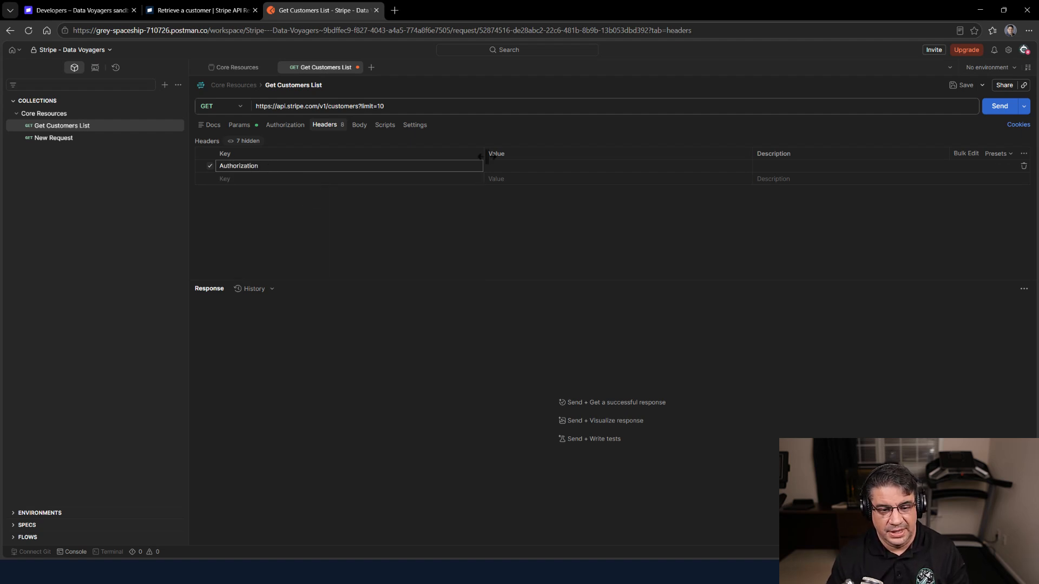
left_click(513, 168)
type("Bearer")
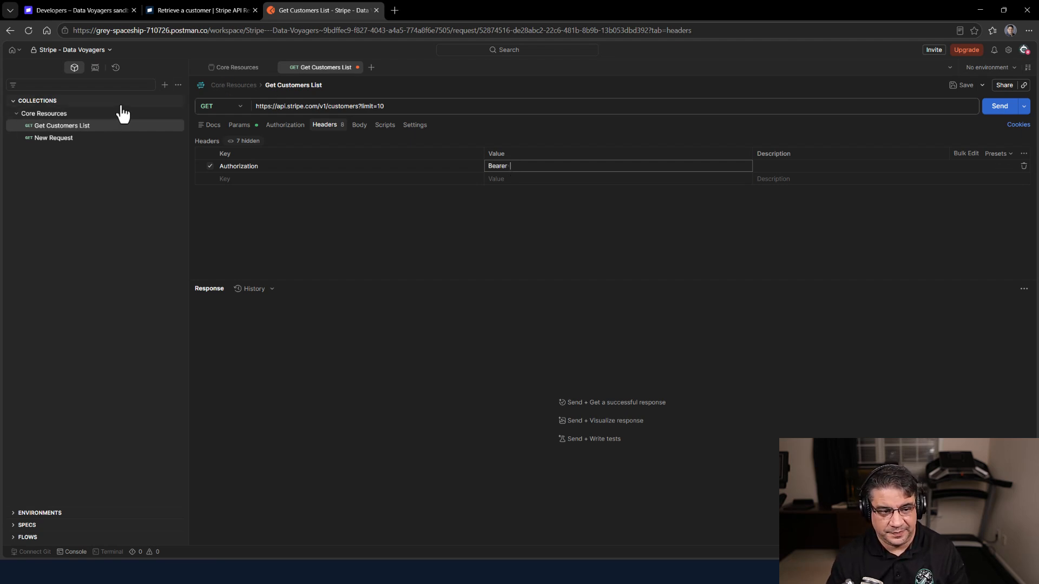
Copy the value of the token variable from the Core Resources collection
left_click(233, 67)
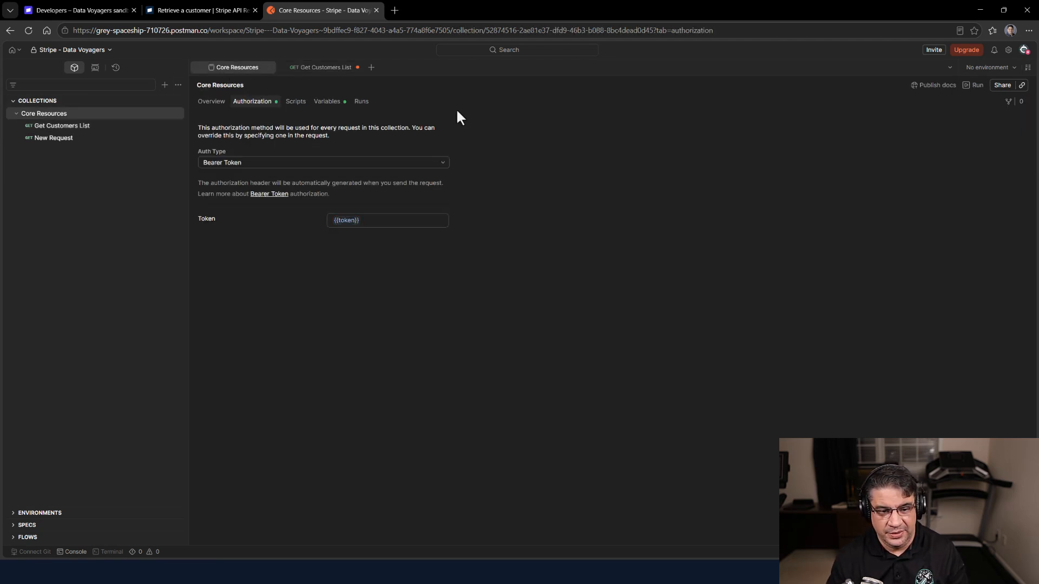
left_click(323, 104)
left_click(580, 143)
key("ctrl+a")
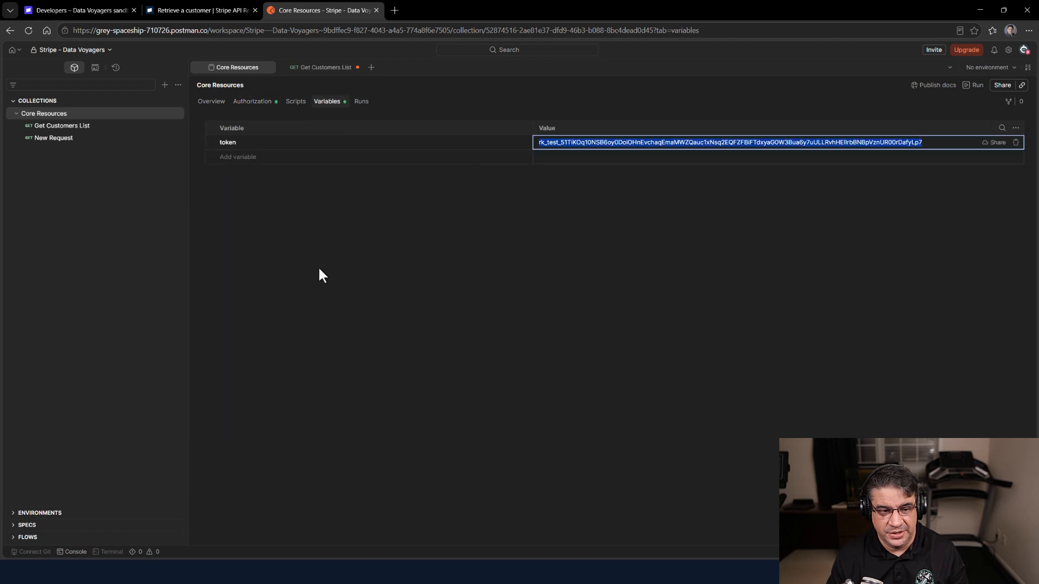
left_click(285, 293)
Paste the API key after "Bearer" in the Get Customers List request's Authorization header and send the request
left_click(323, 68)
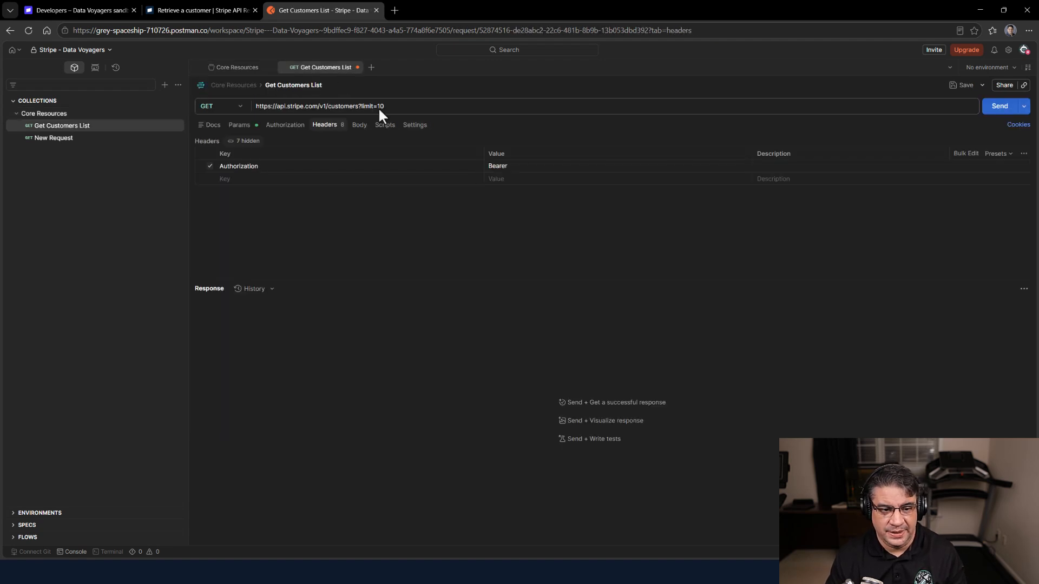
left_click(537, 169)
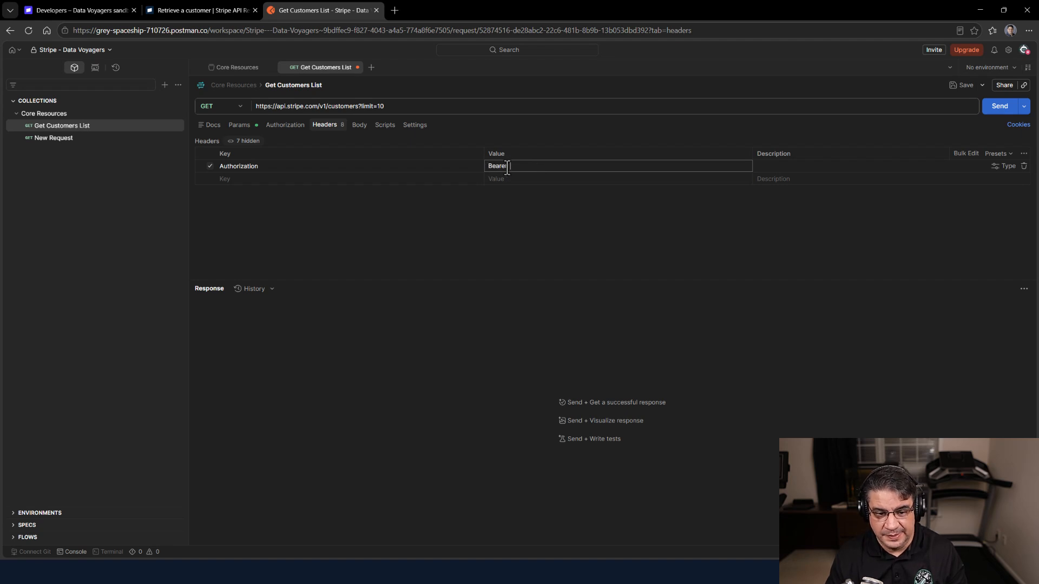
key("ctrl+v")
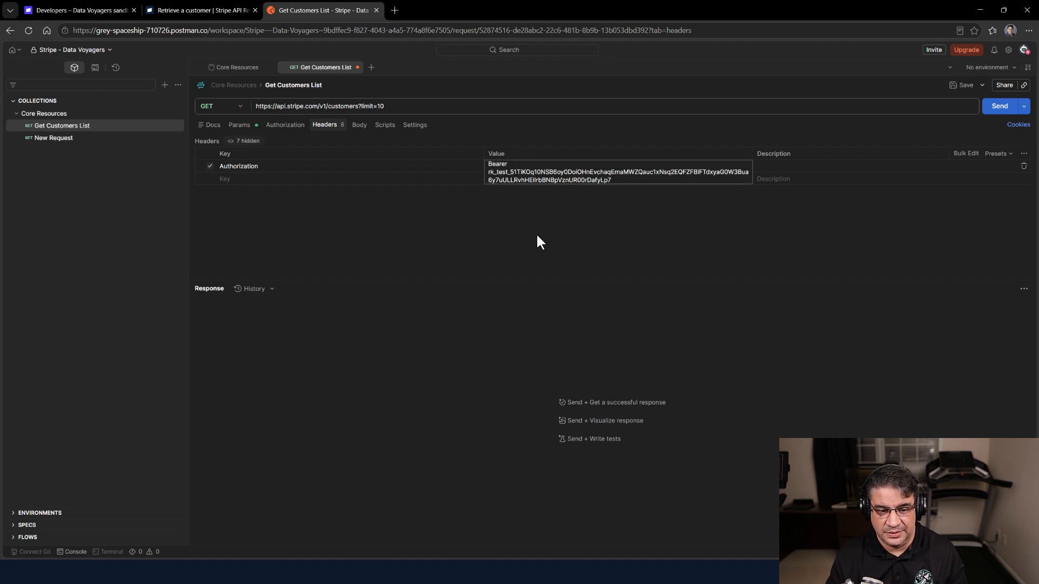
left_click(666, 185)
left_click(983, 111)
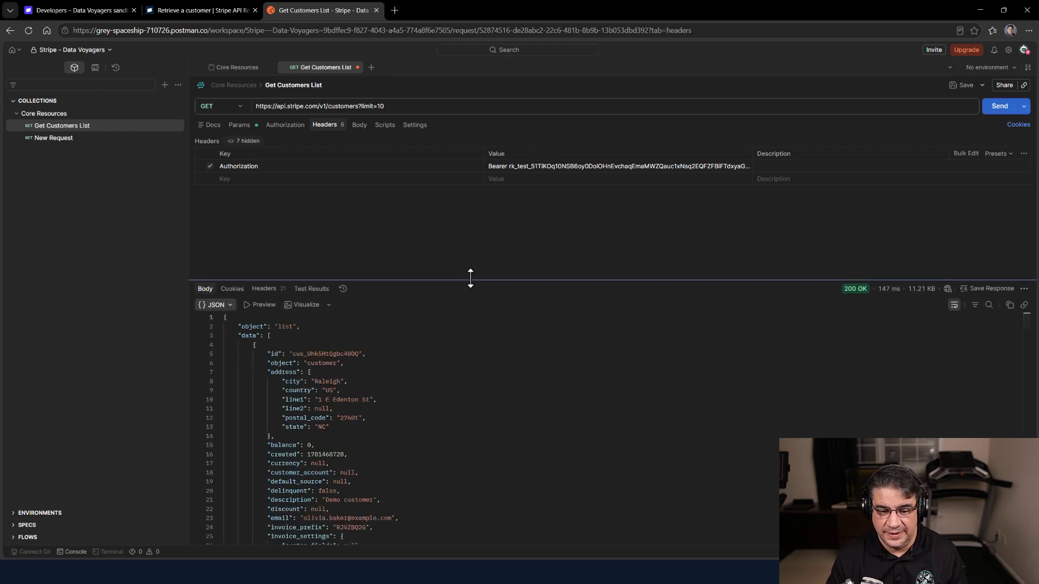
Enlarge the response pane and check the Authorization key in the Get Customers List request's headers
left_click_drag(471, 278, 485, 228)
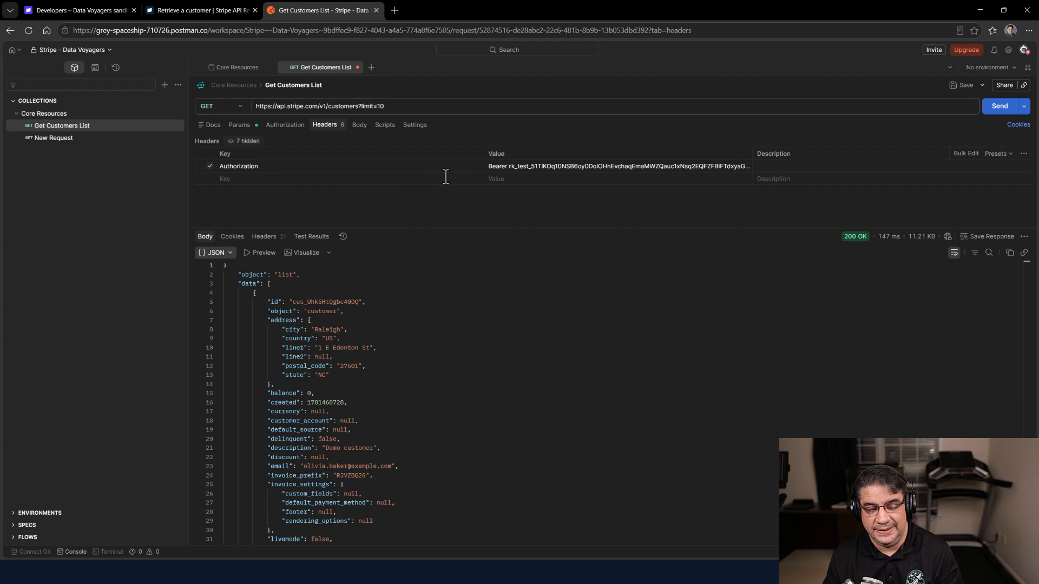
double_click(233, 167)
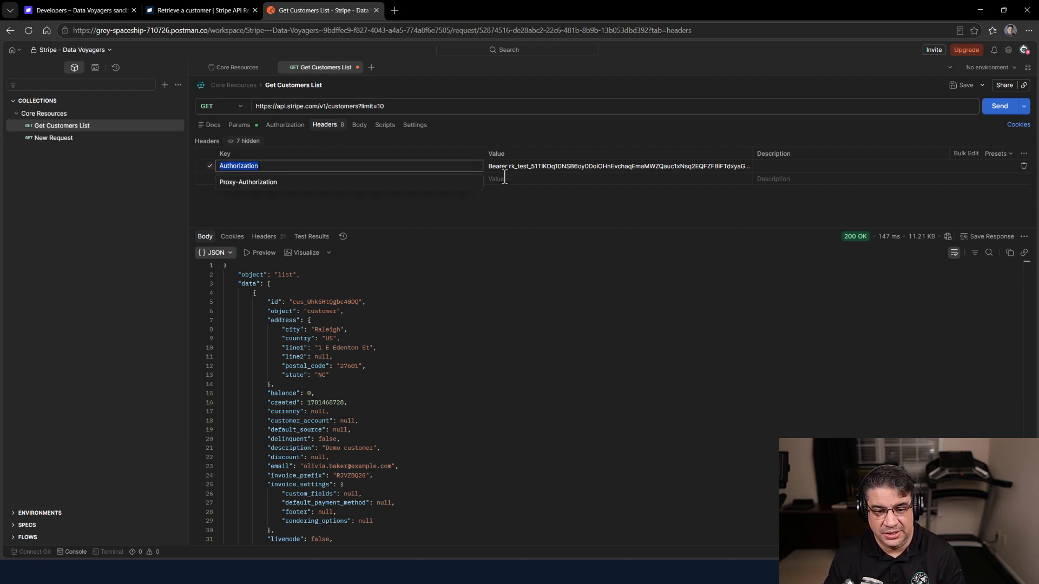
left_click(528, 209)
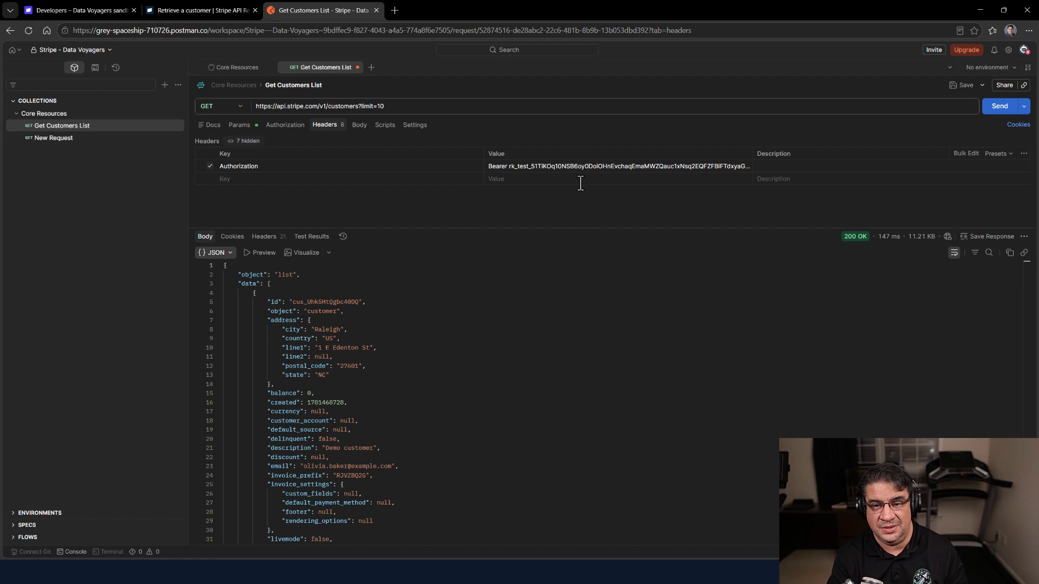
Try to save the Get Customers List request, dismissing the Secrets Detected dialog without securing the bearer token
key("ctrl+s")
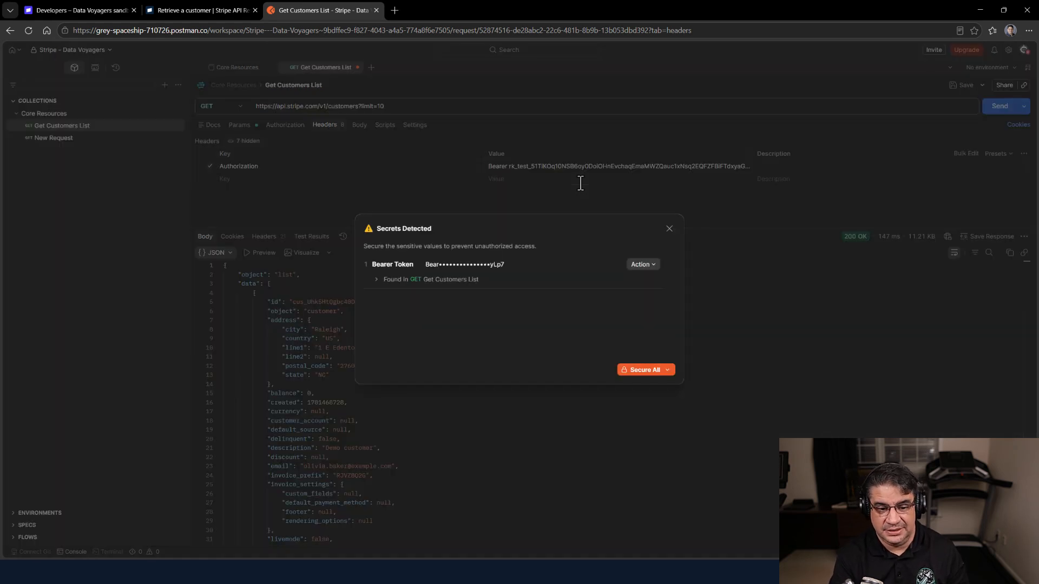
left_click(669, 228)
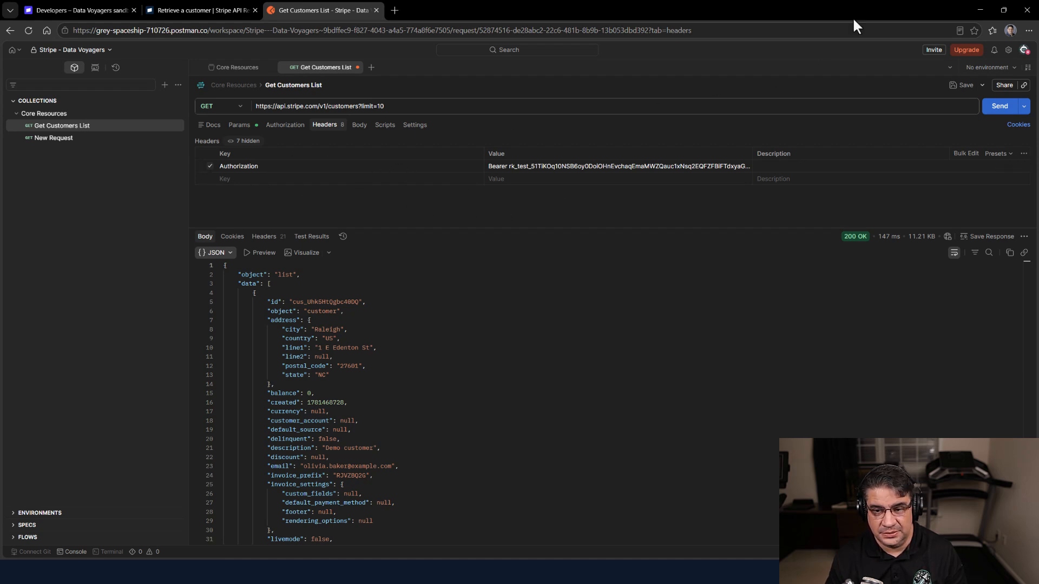
Switch to the slide show and go back to the "Your First Authenticated Request" slide
left_click(980, 8)
left_click(586, 444)
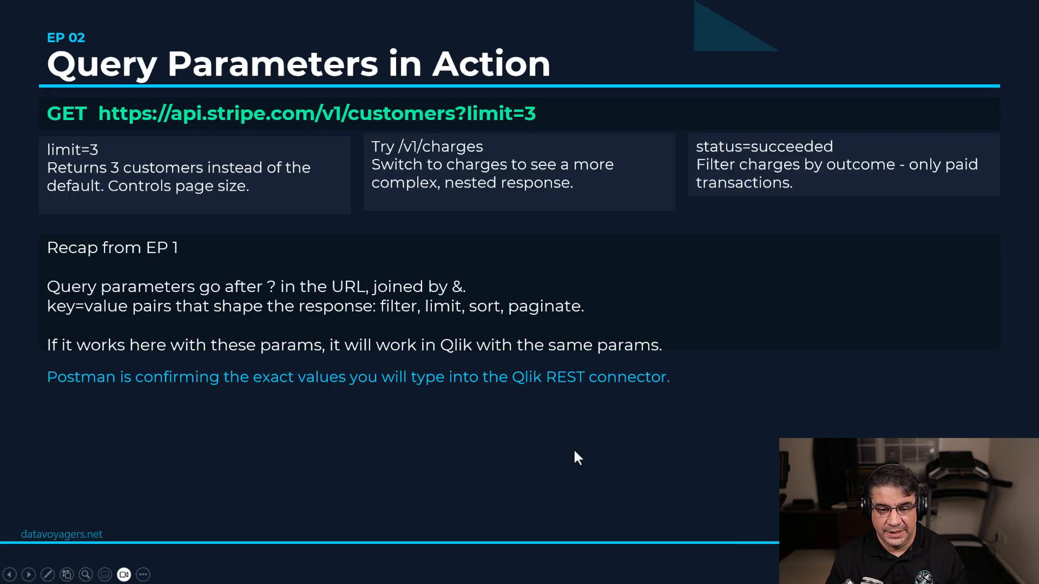
key("Left")
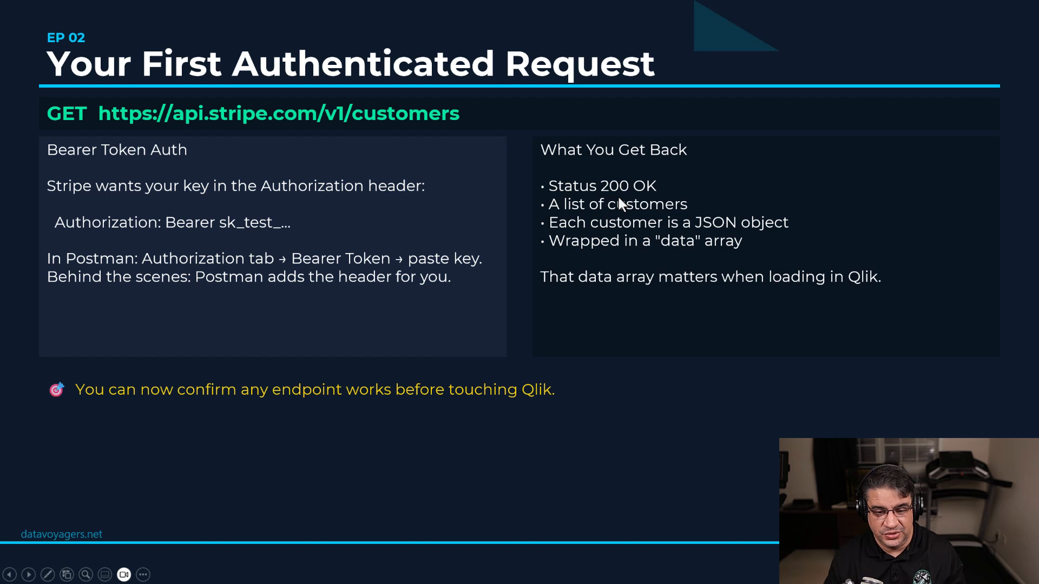
Switch back to Postman and view the description of the response's status code
key("super")
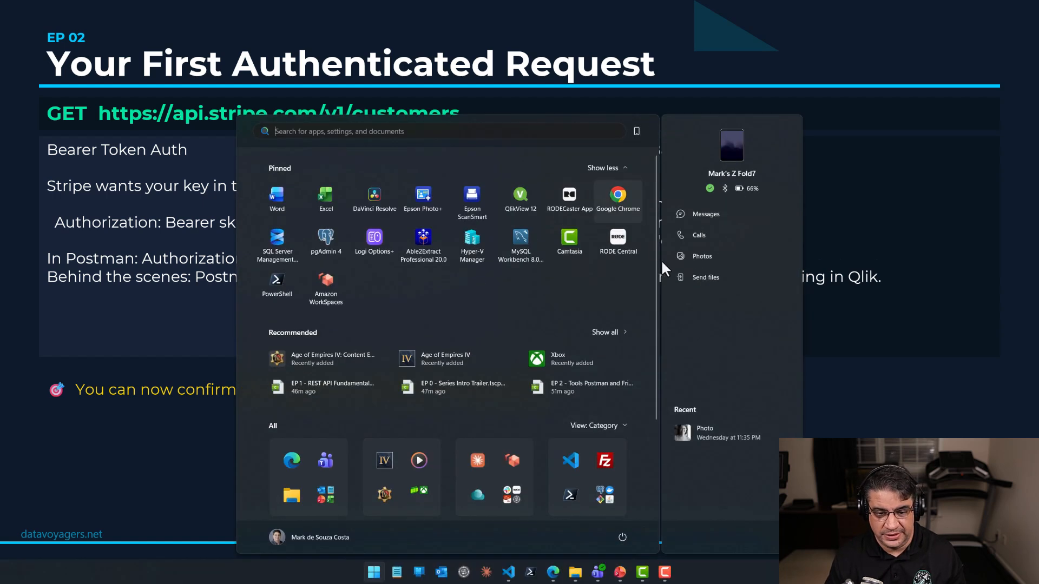
left_click(554, 574)
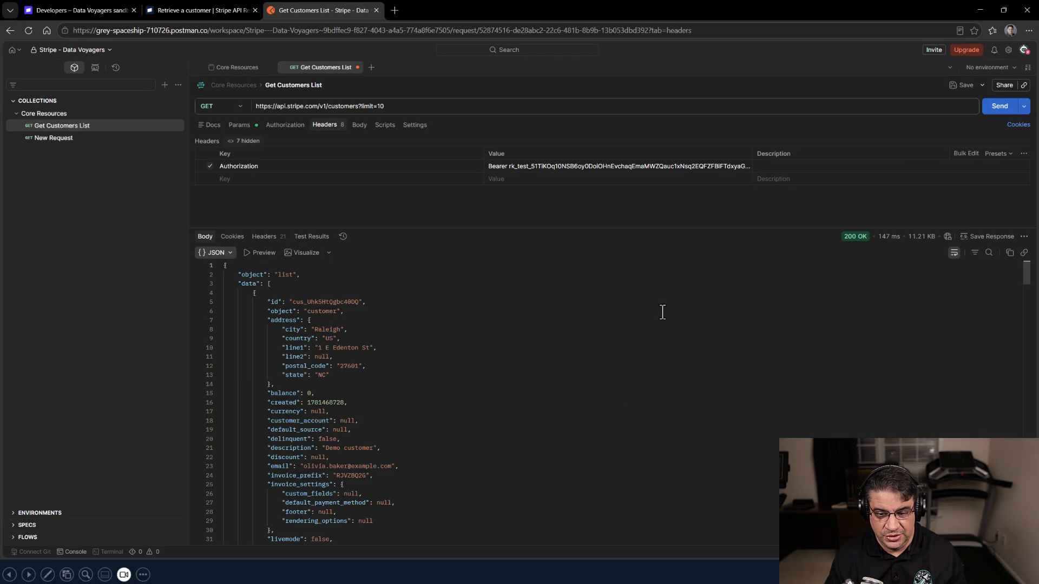
mouse_move(847, 237)
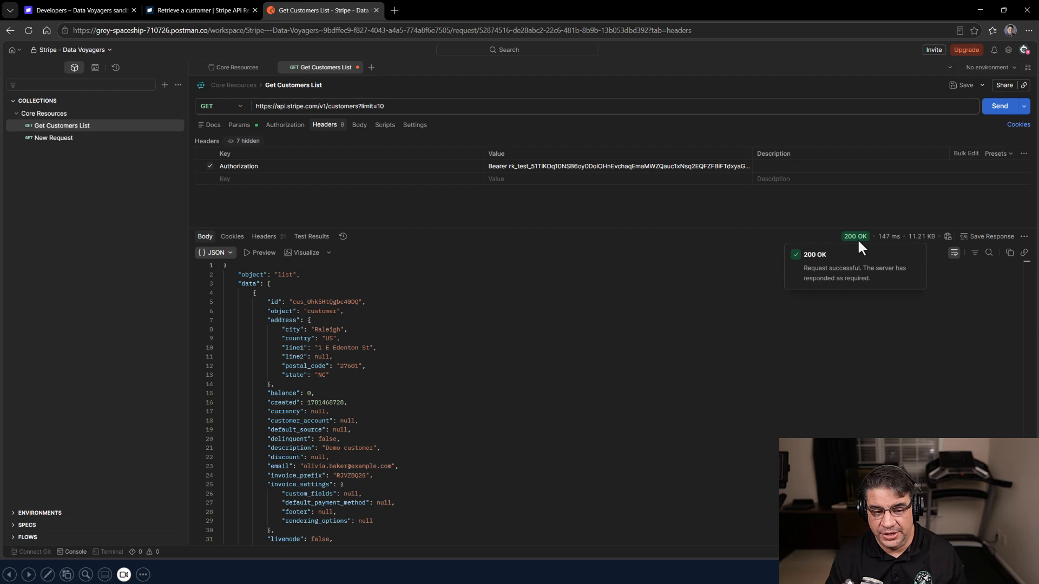
Return to the slide show and advance to the "Why Test Before Qlik?" slide
key("super")
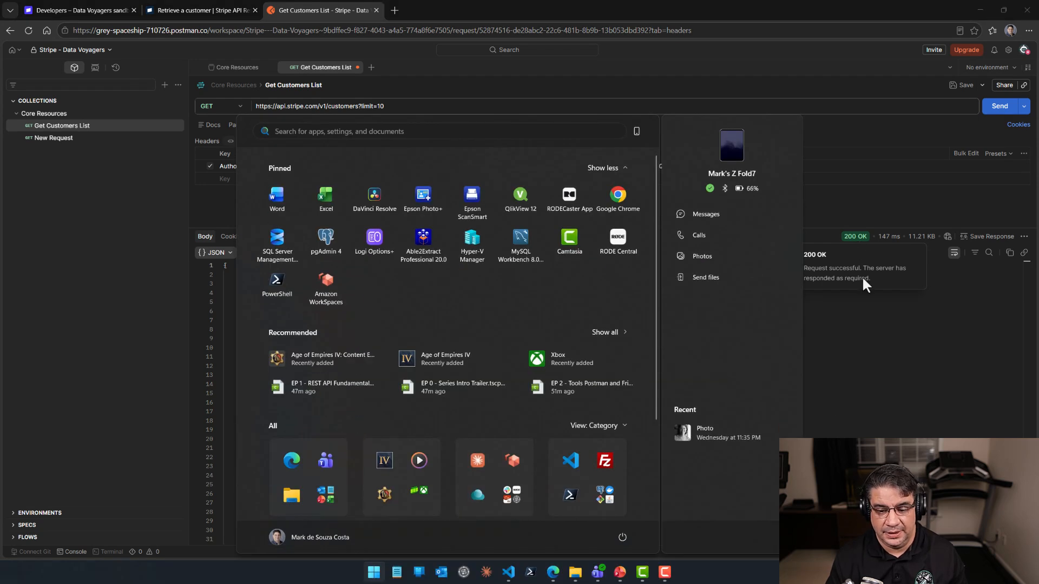
key("Escape")
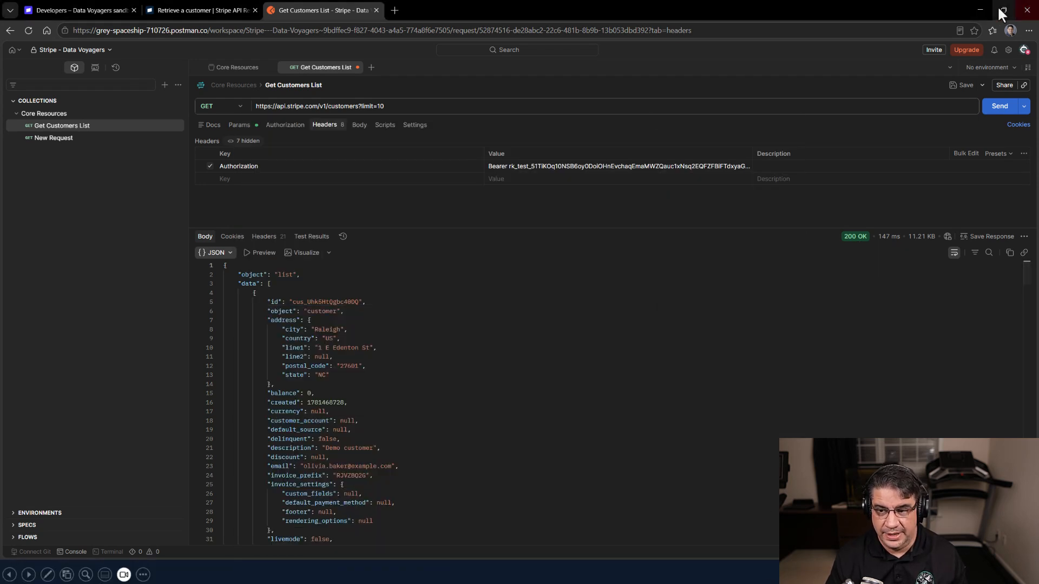
left_click(980, 10)
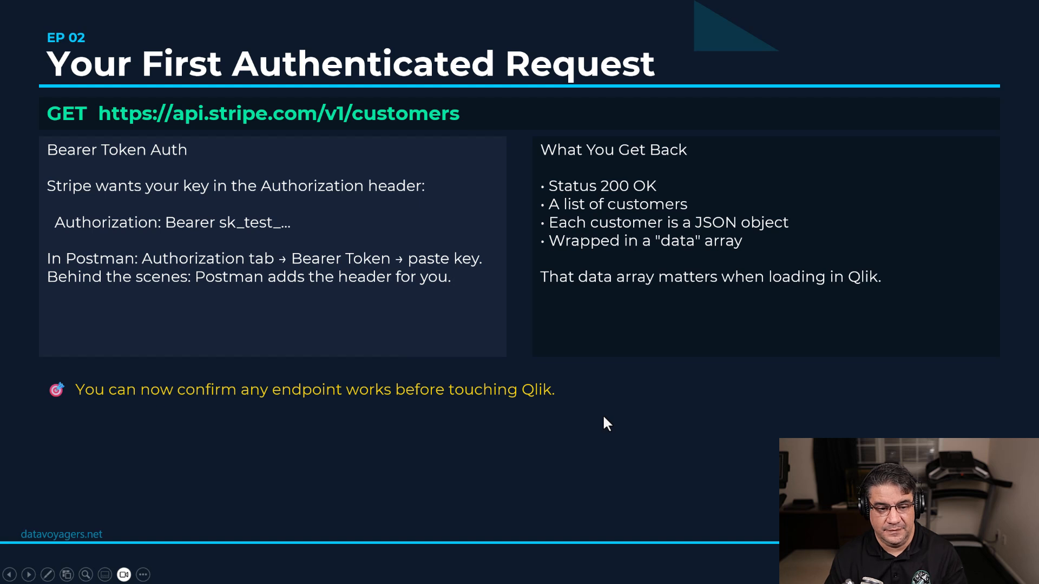
key("Right")
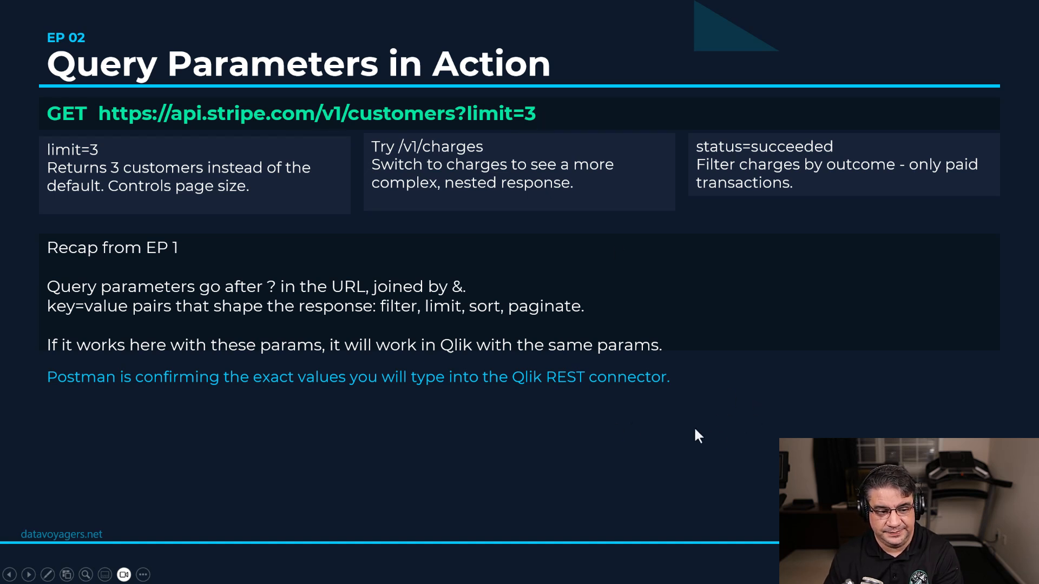
key("Right")
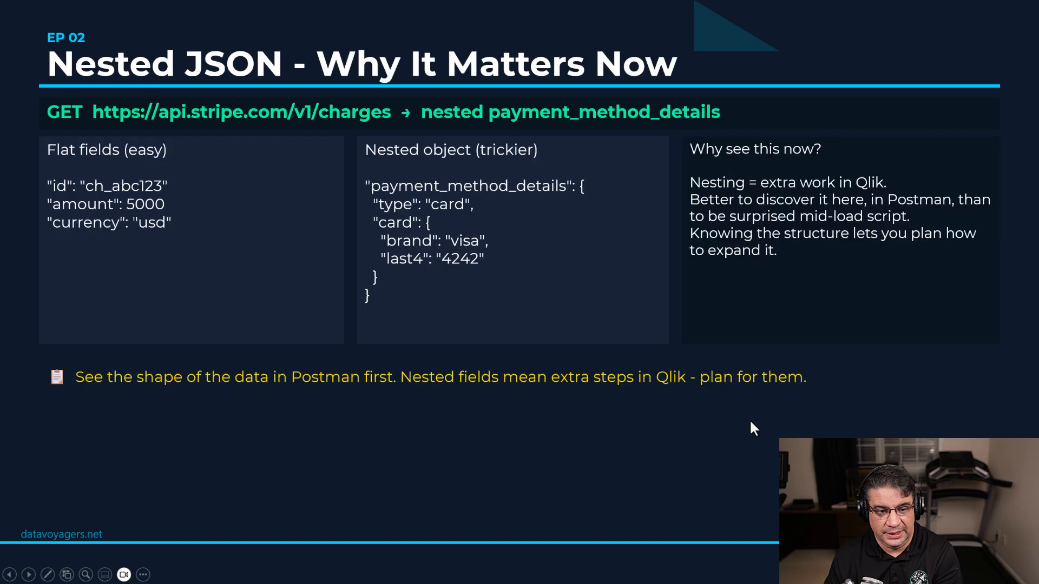
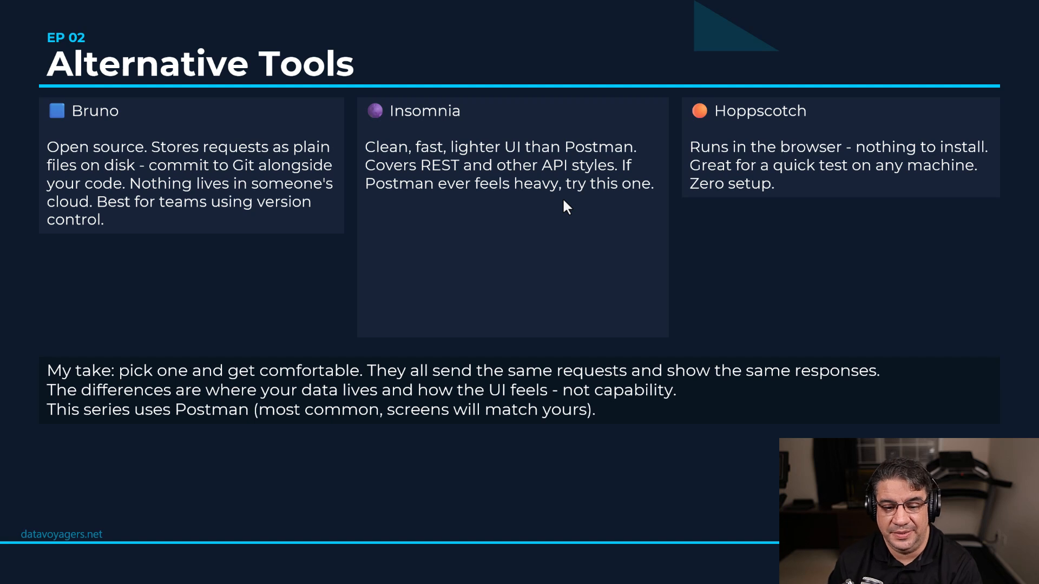
key("Right")
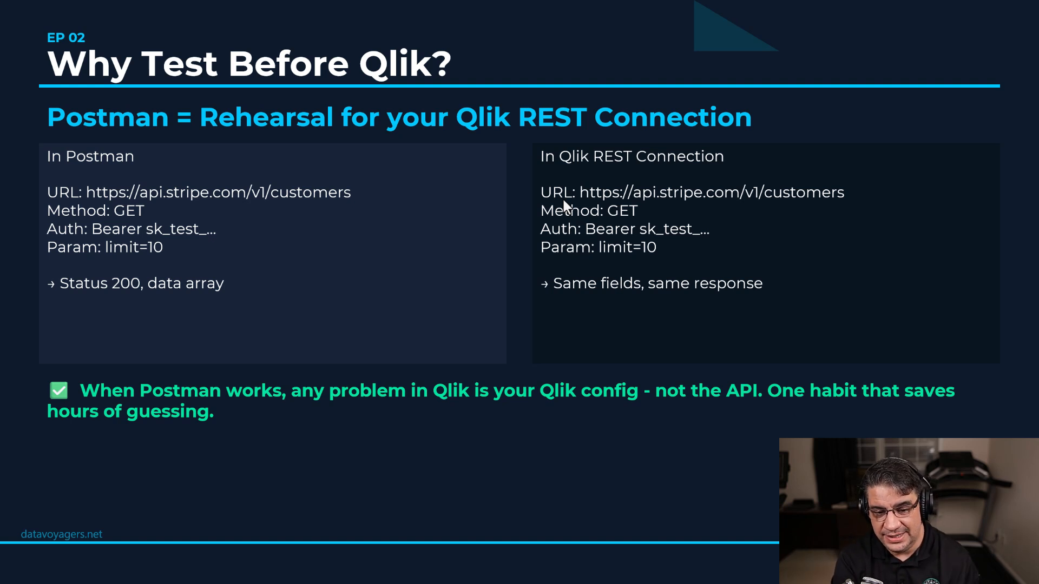
Switch to the browser and consult the List all customers section of the Stripe API documentation
key("super")
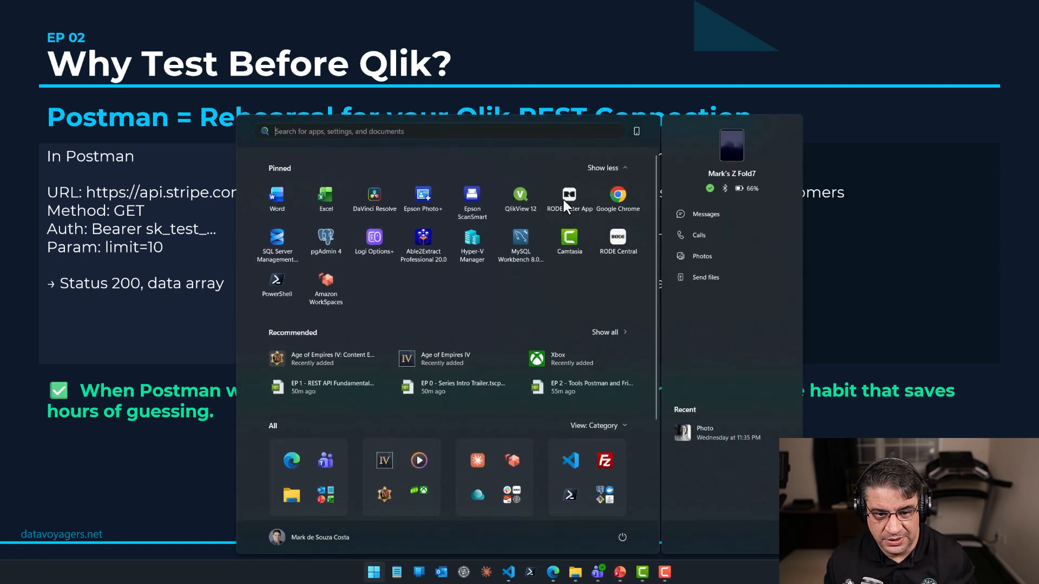
left_click(552, 572)
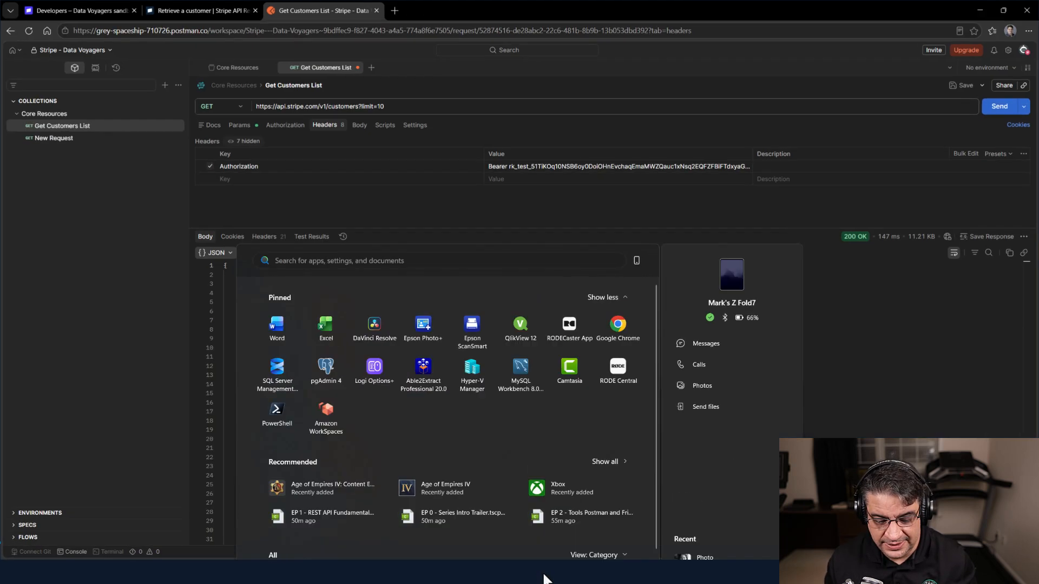
left_click(215, 7)
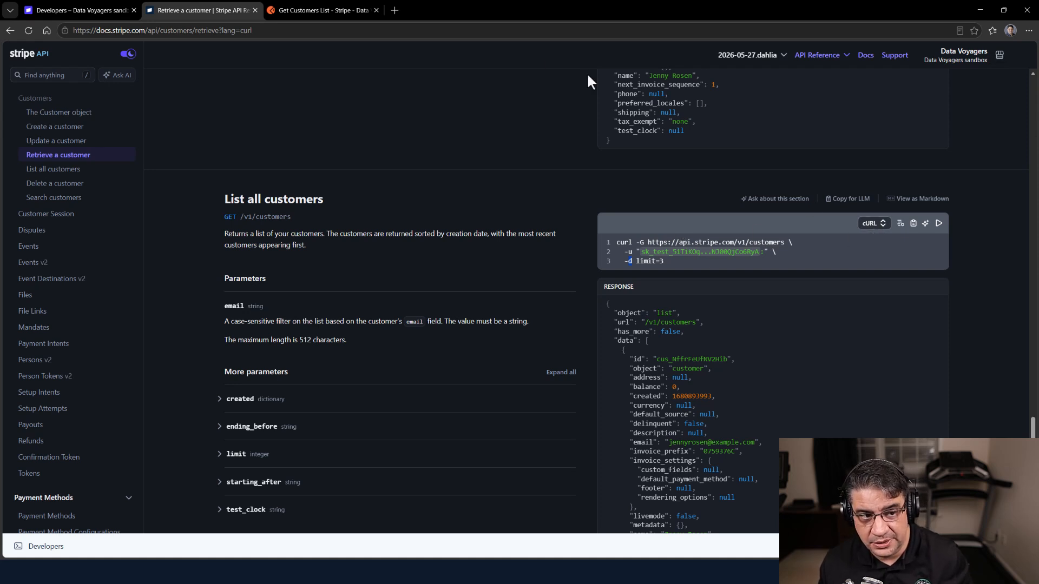
Return to Postman and examine the Get Customers List URL's endpoint and limit parameter, along with the customer records in the enlarged JSON response
left_click(342, 10)
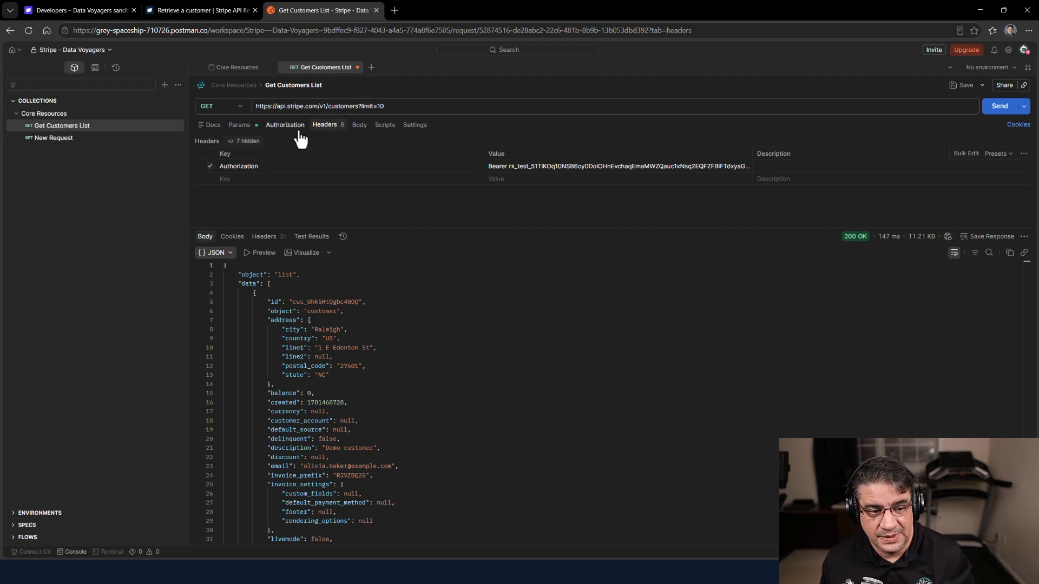
left_click(329, 107)
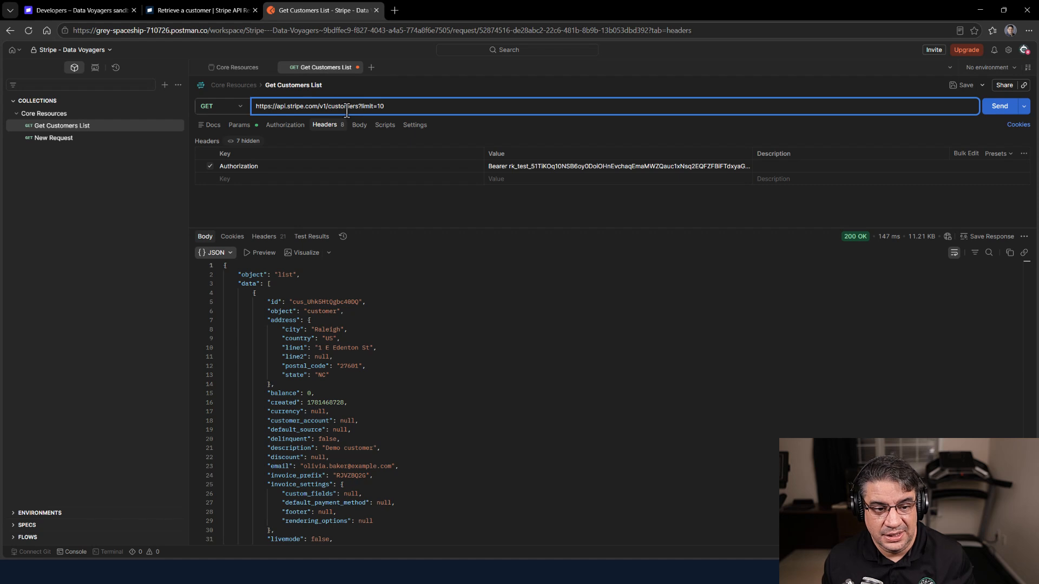
double_click(347, 107)
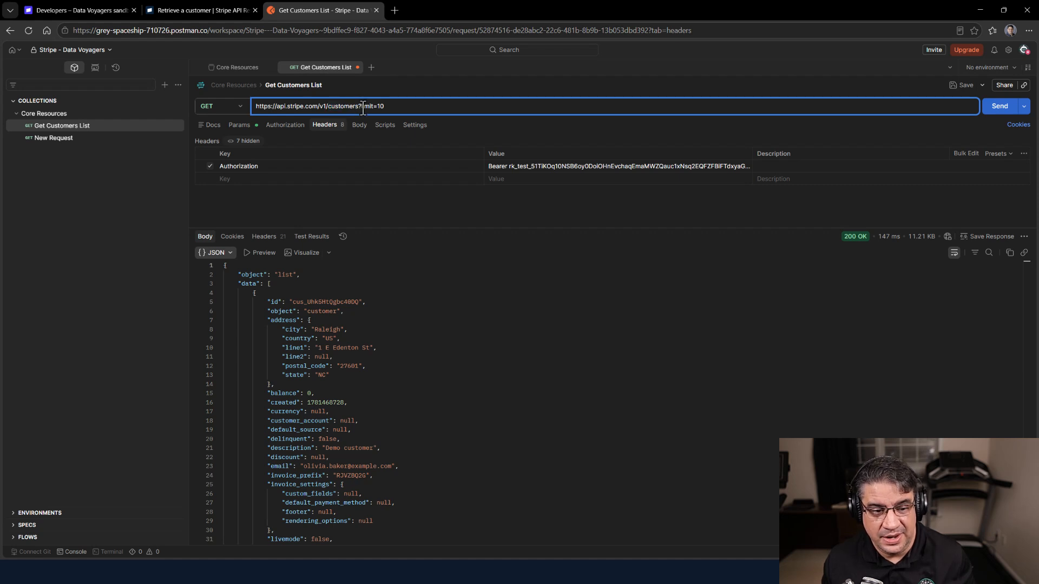
double_click(364, 106)
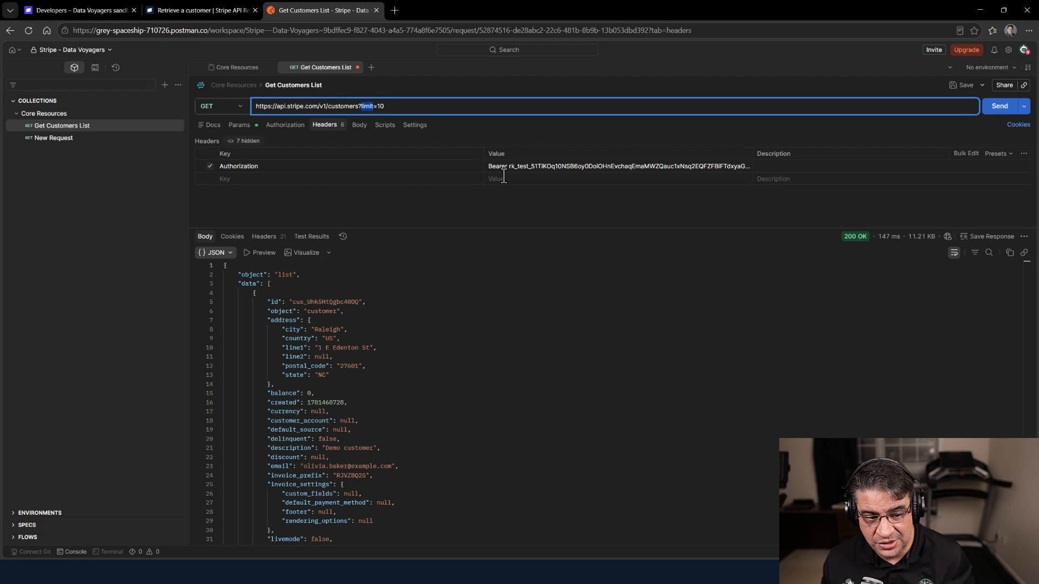
left_click(342, 320)
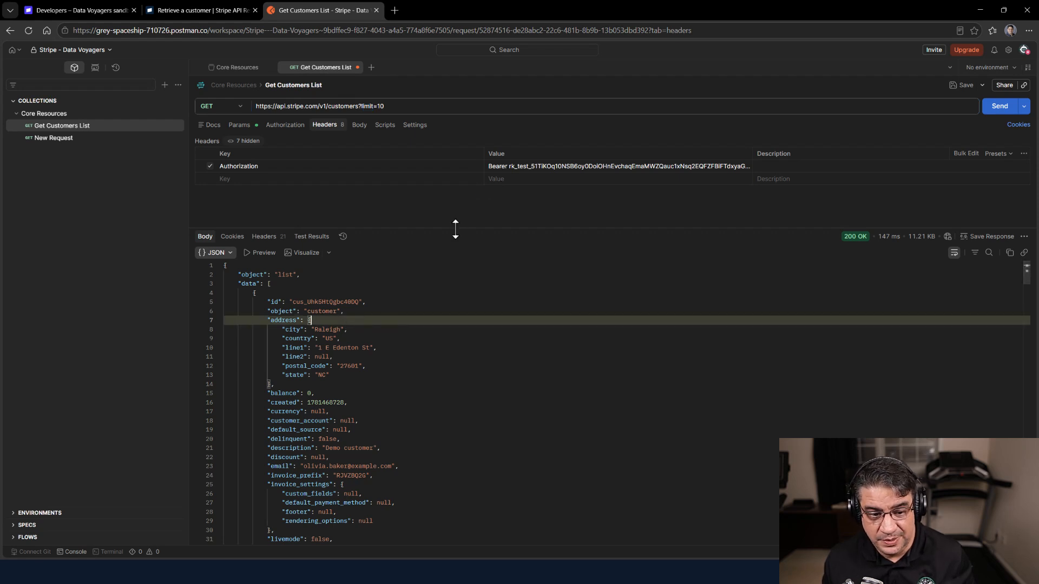
left_click_drag(455, 229, 456, 183)
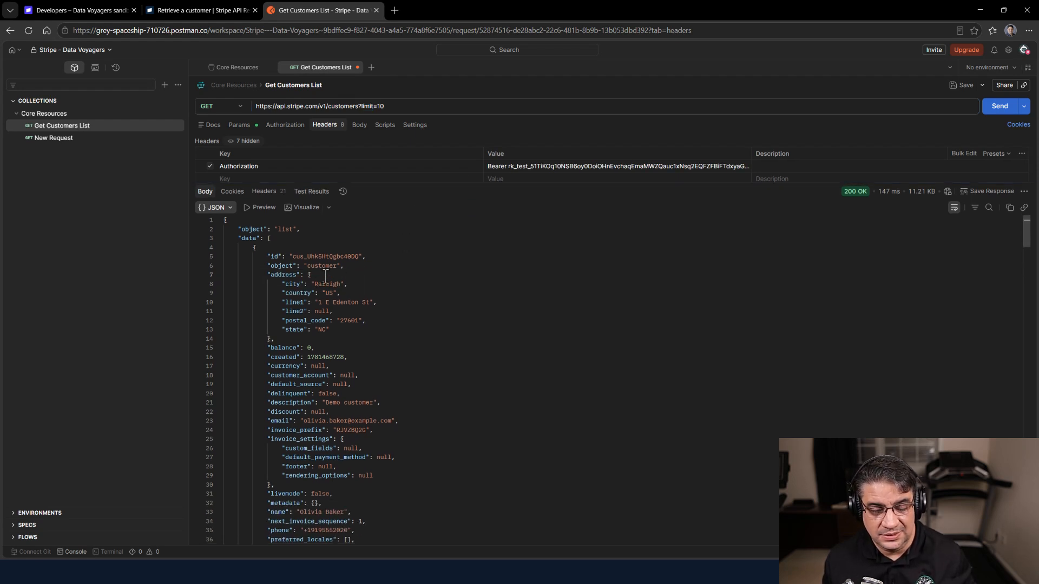
scroll(346, 276, "down", 14)
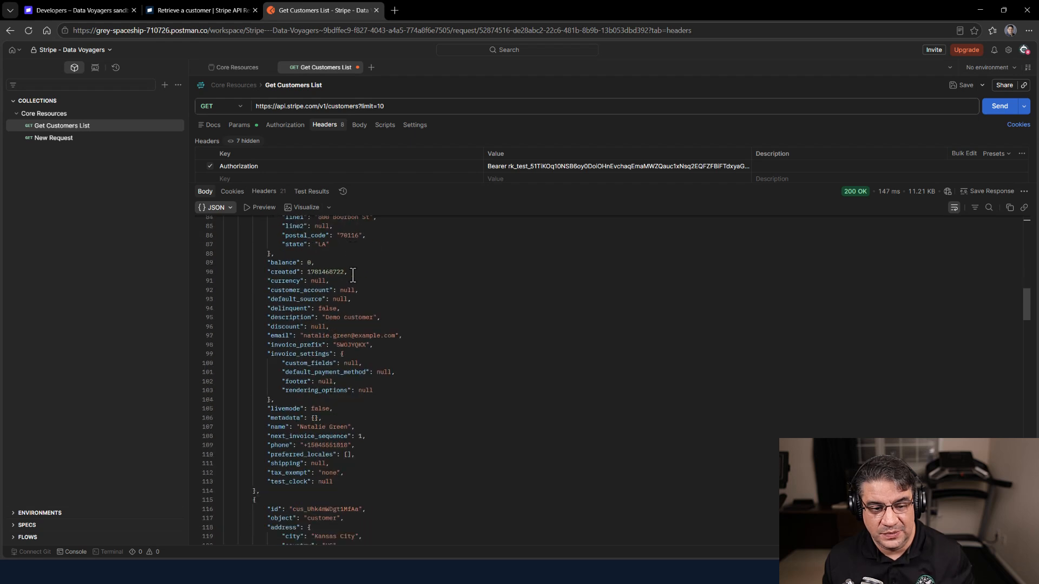
scroll(353, 276, "up", 3)
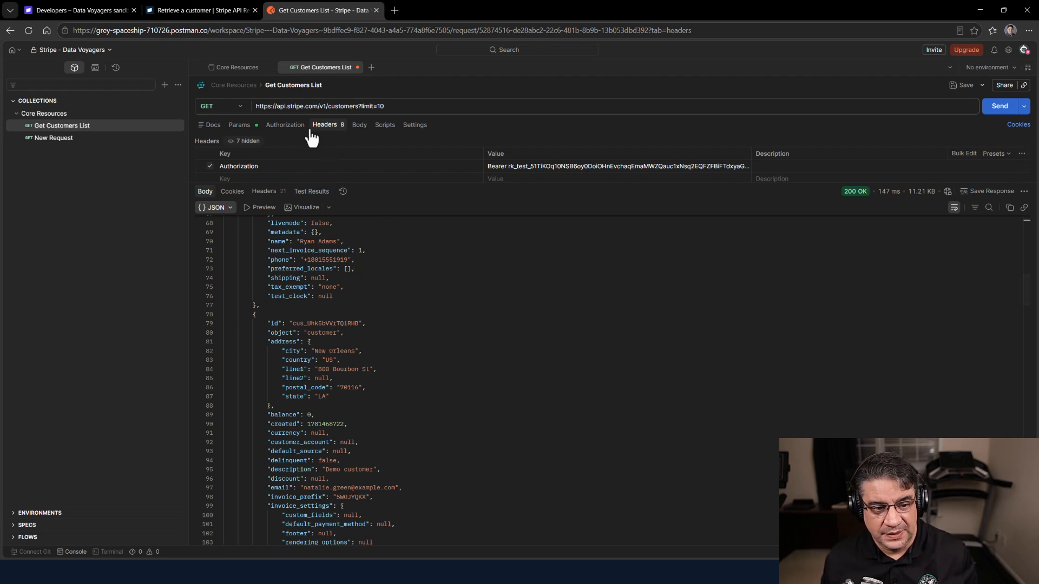
Rename the Authorization header key to "Authorizations", send the request, and examine the response's status and error message
left_click(282, 166)
type("s")
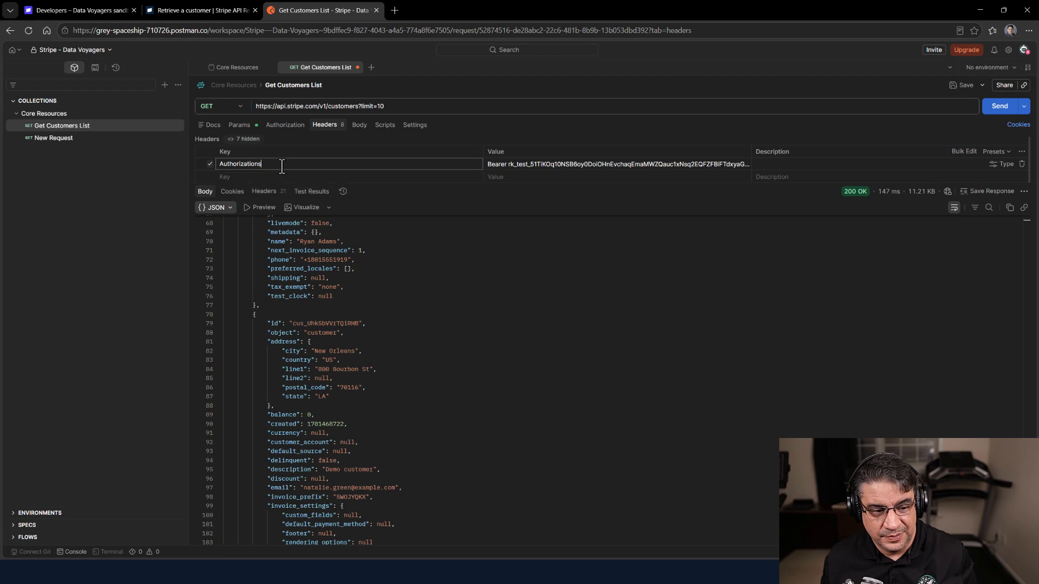
left_click(459, 273)
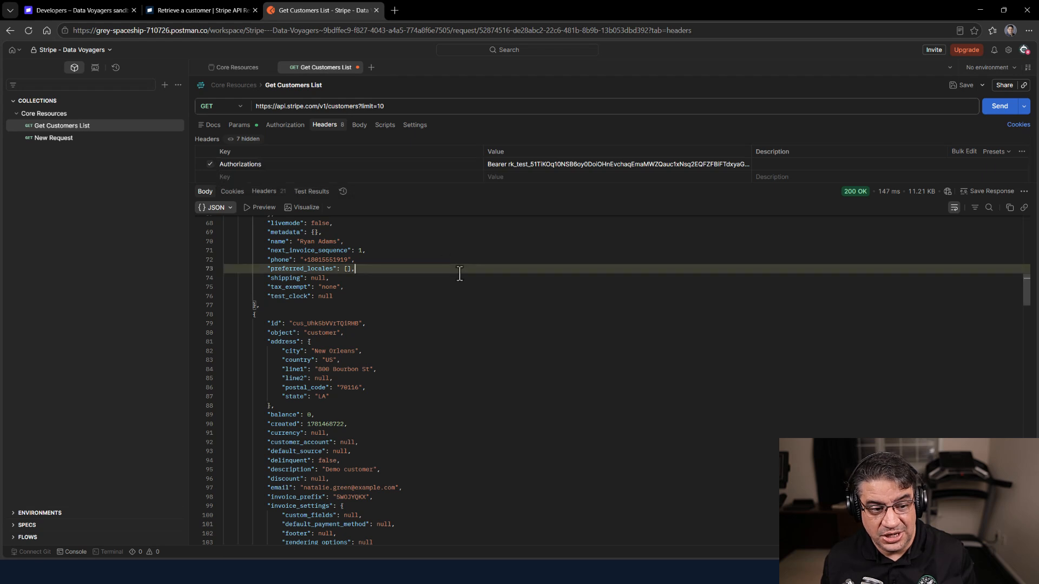
left_click(997, 108)
mouse_move(833, 194)
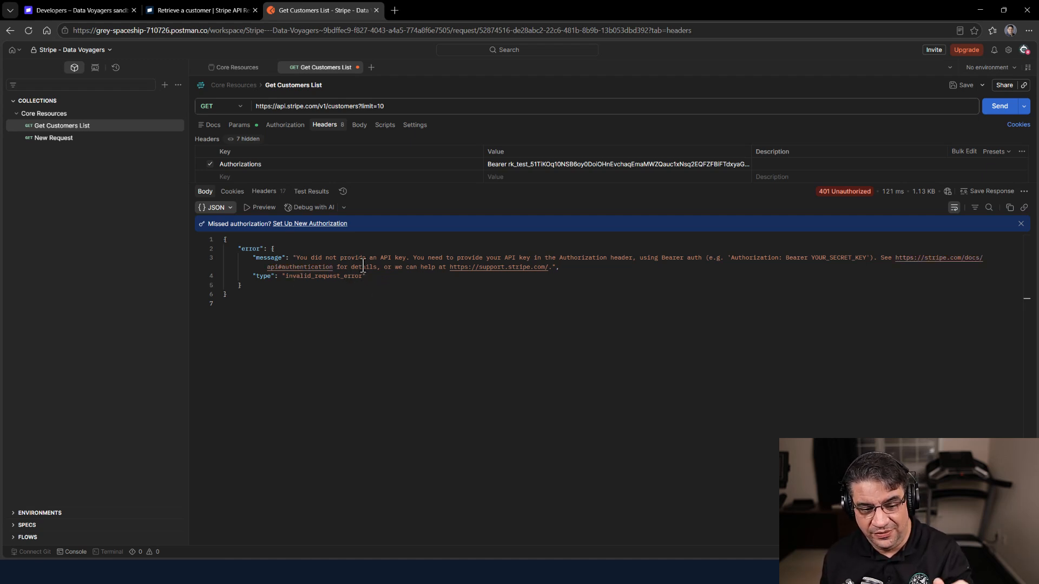
left_click_drag(382, 258, 392, 277)
left_click(391, 296)
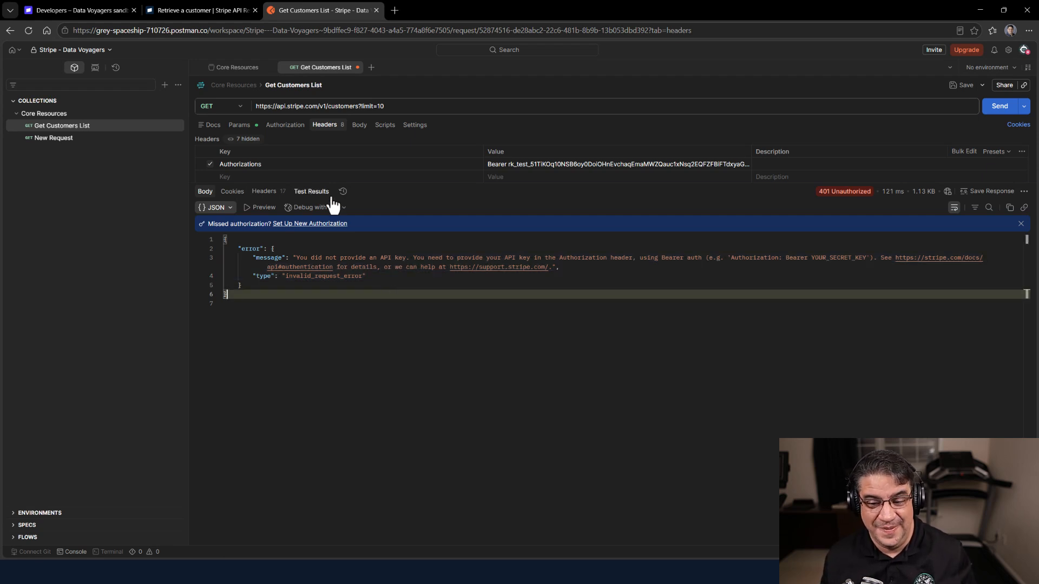
Correct the header key to "Authorization" and resend the Get Customers List request
left_click(295, 169)
key("BackSpace")
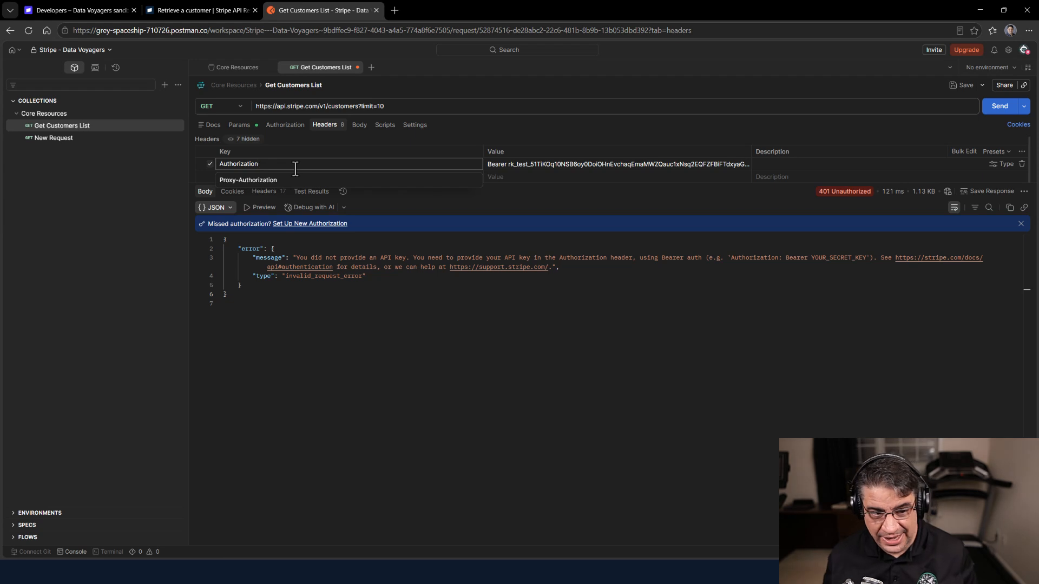
left_click(421, 302)
left_click(999, 106)
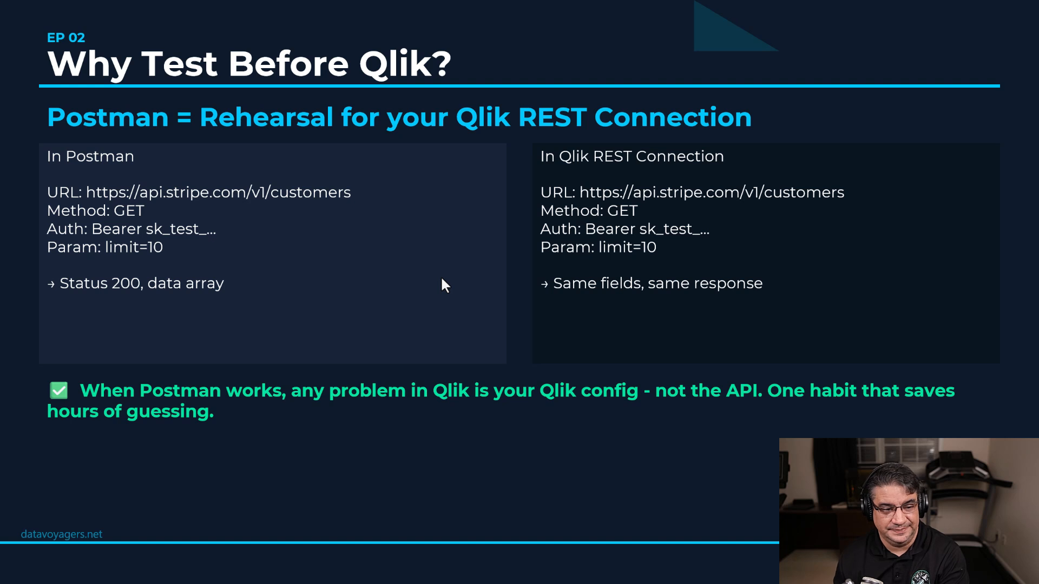
Advance the slide show to the Summary slide
key("Right")
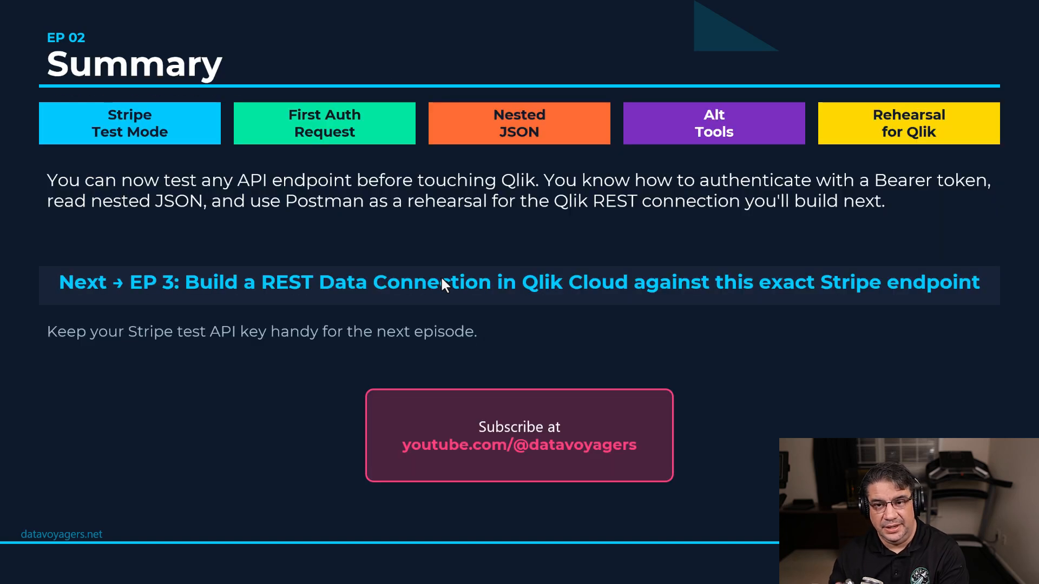